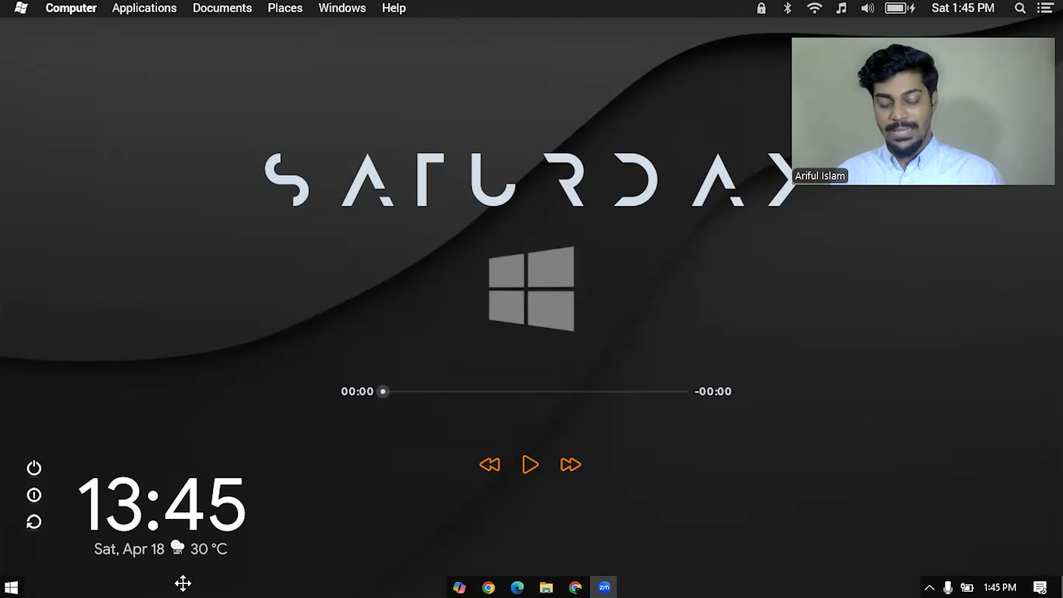
Step: Search the computer for Word and launch the application
{"action": "key", "text": "super+s"}
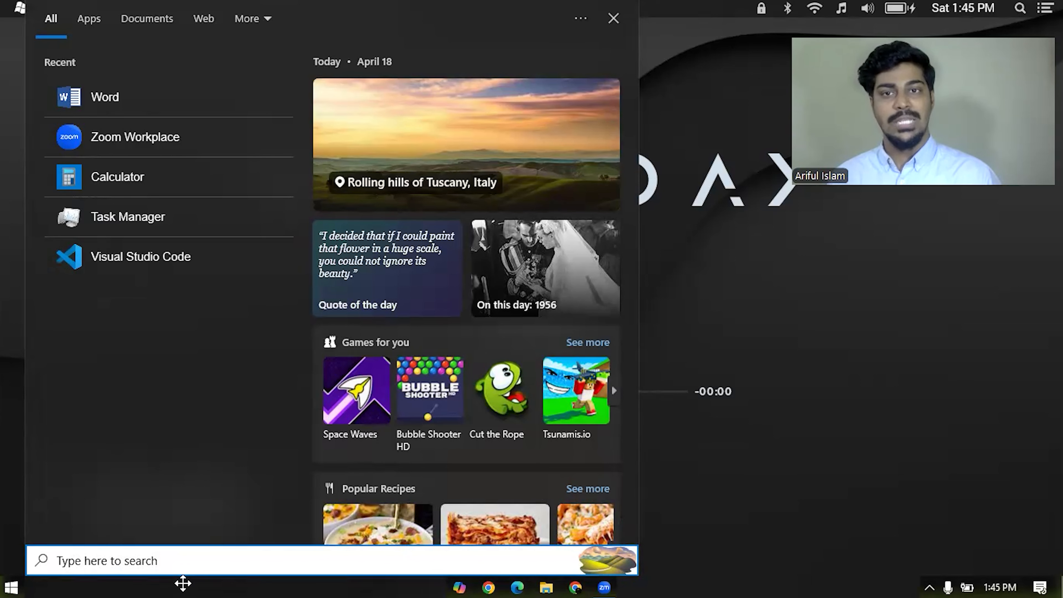
{"action": "type", "text": "wor"}
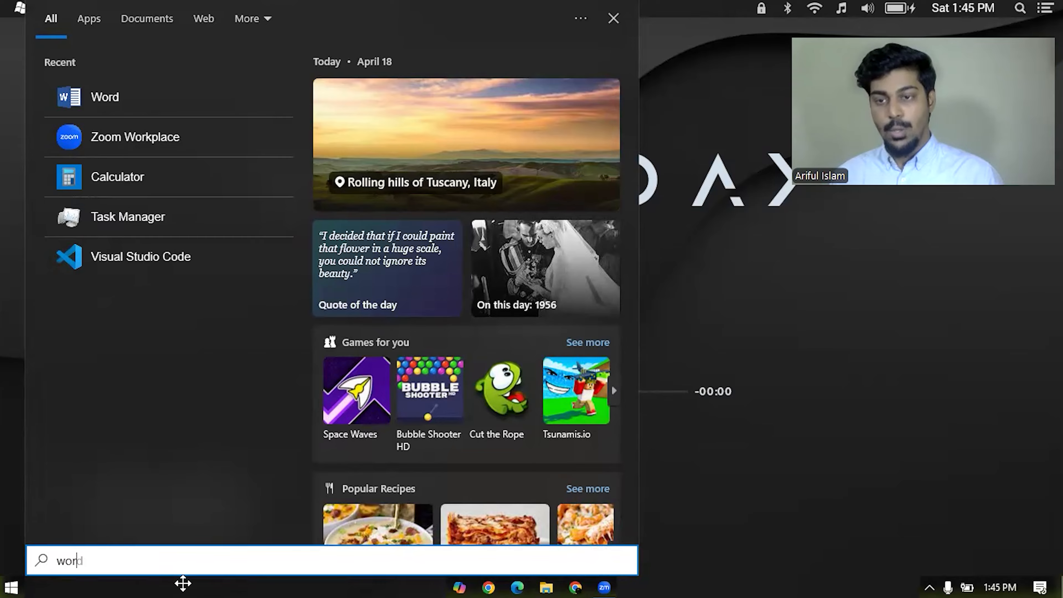
{"action": "type", "text": "d"}
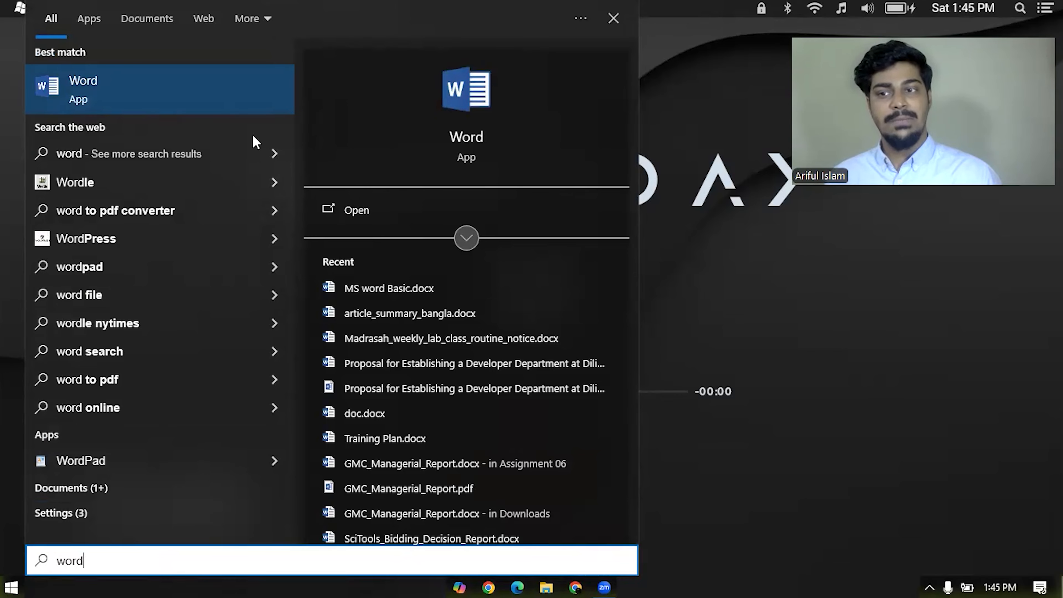
{"action": "left_click", "coordinate": [370, 217]}
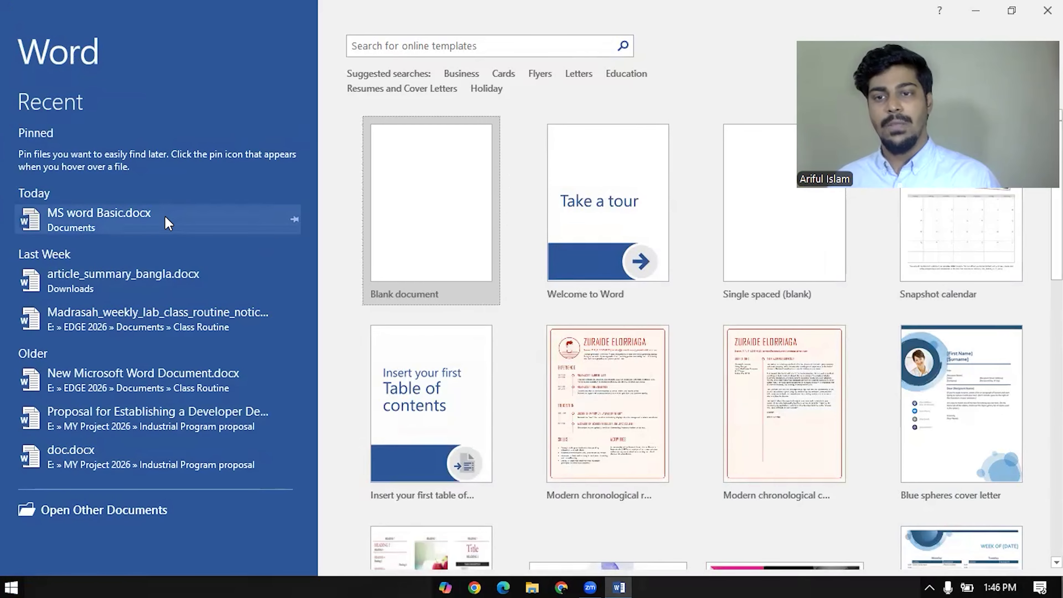
Step: Look through the Business and Education online templates and create a blank document
{"action": "scroll", "coordinate": [159, 264], "scroll_direction": "down", "scroll_amount": 1}
{"action": "scroll", "coordinate": [153, 281], "scroll_direction": "down", "scroll_amount": 1}
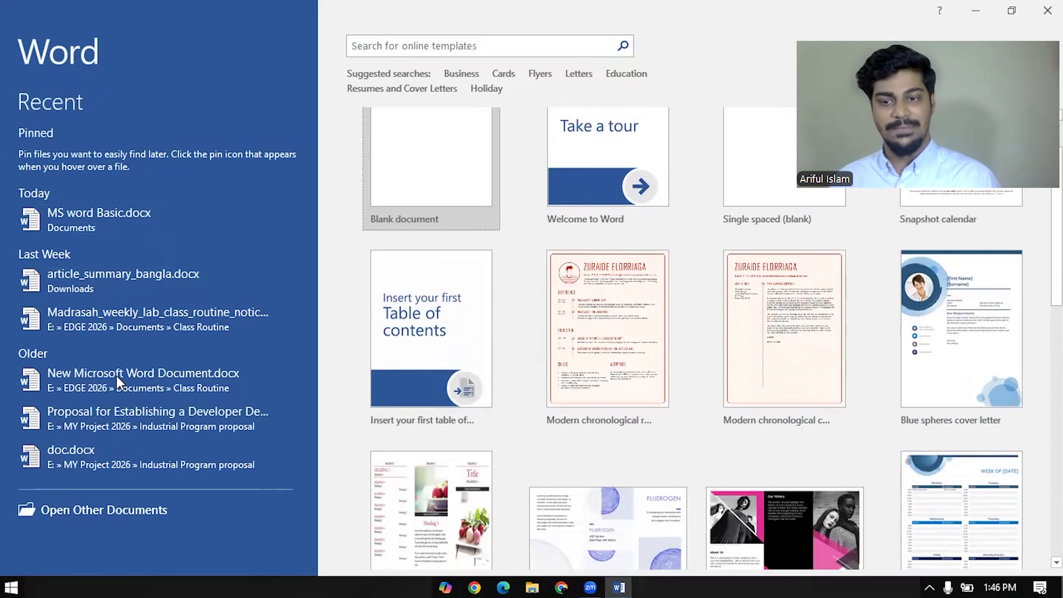
{"action": "scroll", "coordinate": [633, 326], "scroll_direction": "up", "scroll_amount": 2}
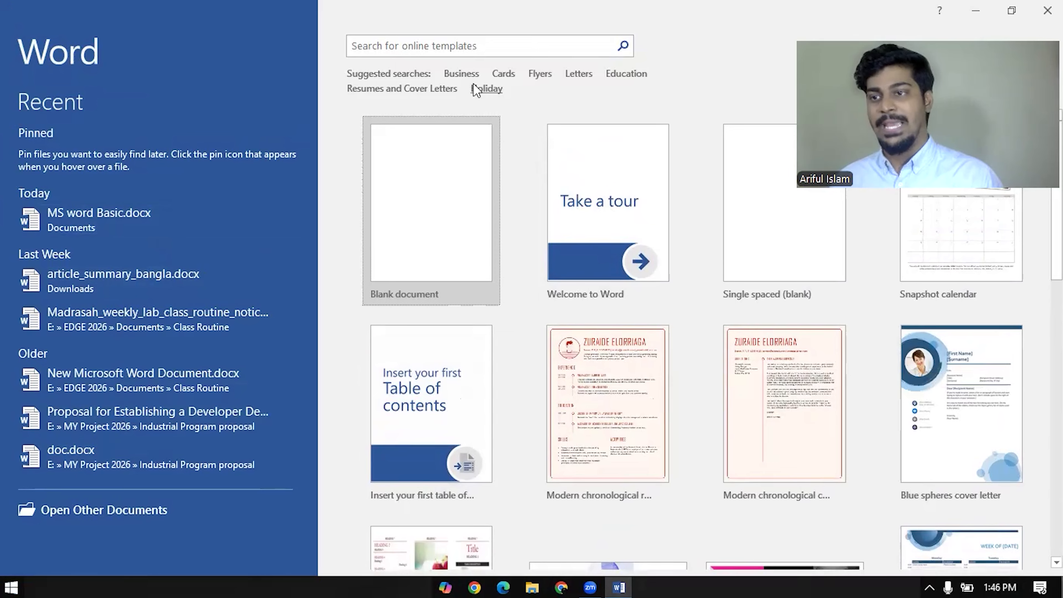
{"action": "left_click", "coordinate": [462, 75]}
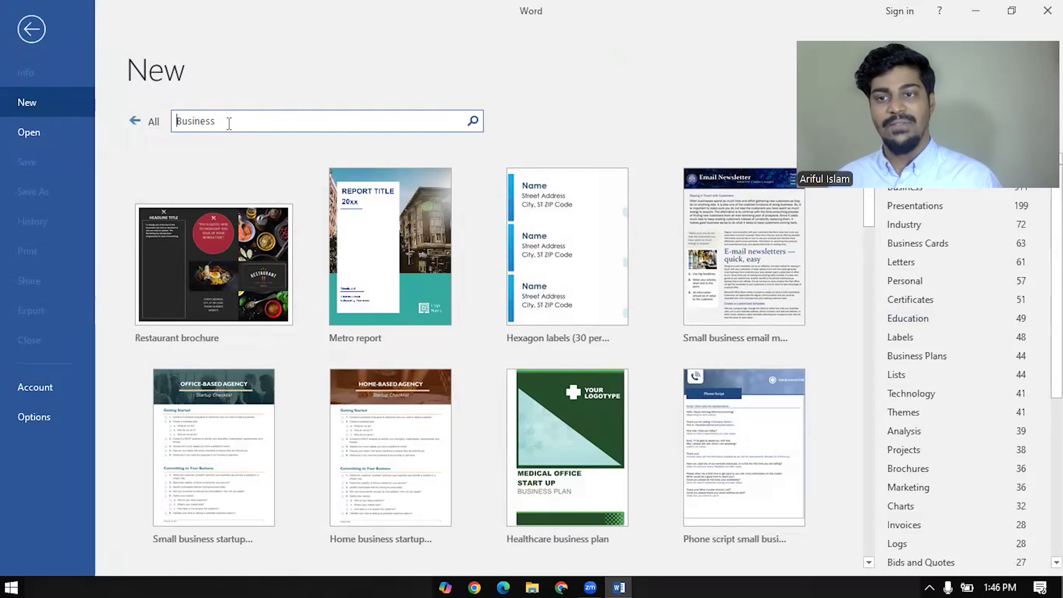
{"action": "left_click", "coordinate": [136, 123]}
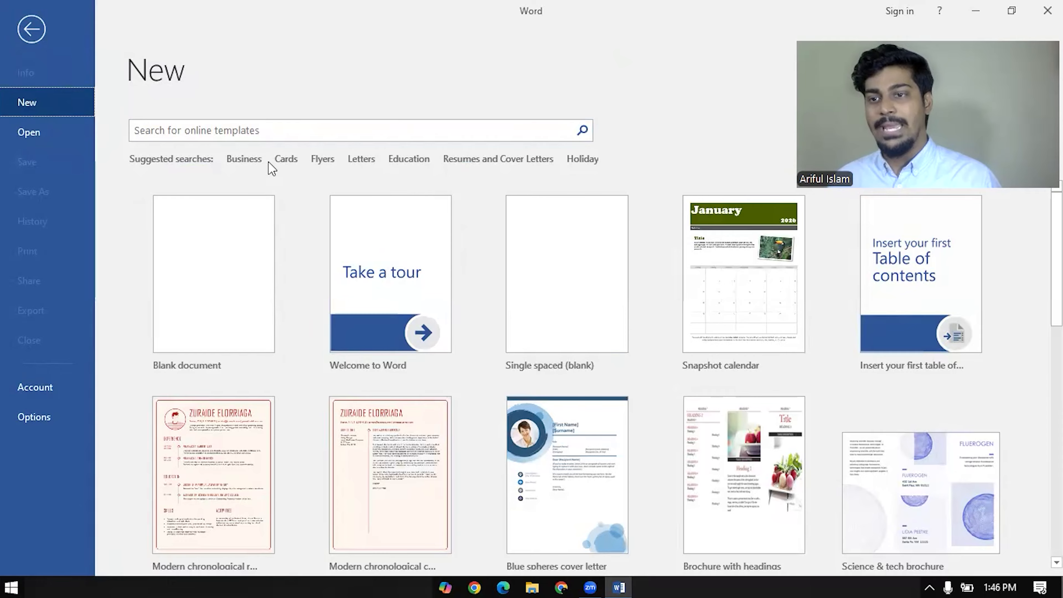
{"action": "left_click", "coordinate": [407, 161]}
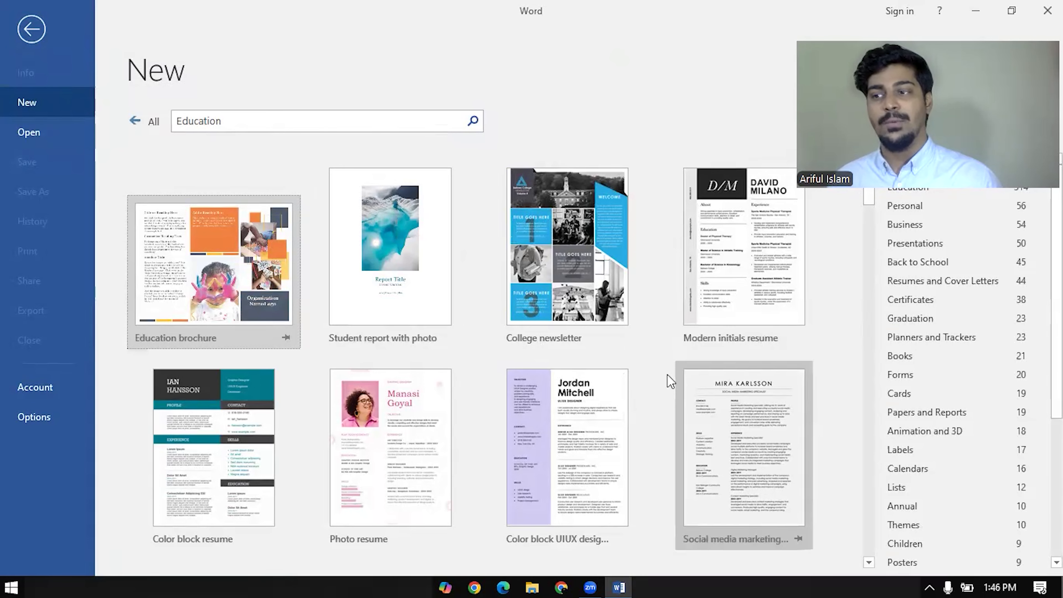
{"action": "left_click", "coordinate": [137, 123]}
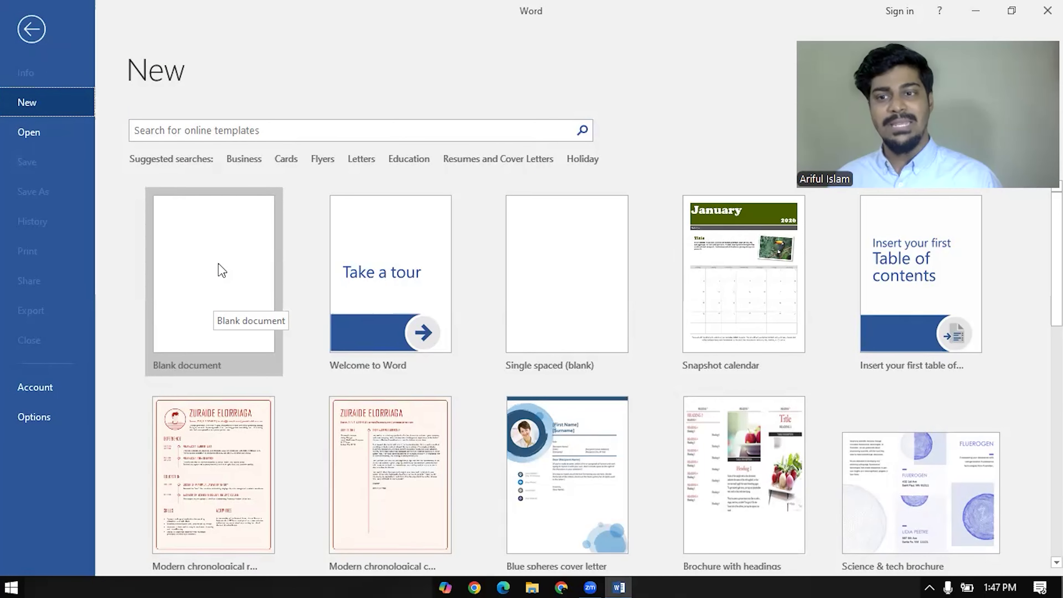
{"action": "left_click", "coordinate": [214, 286]}
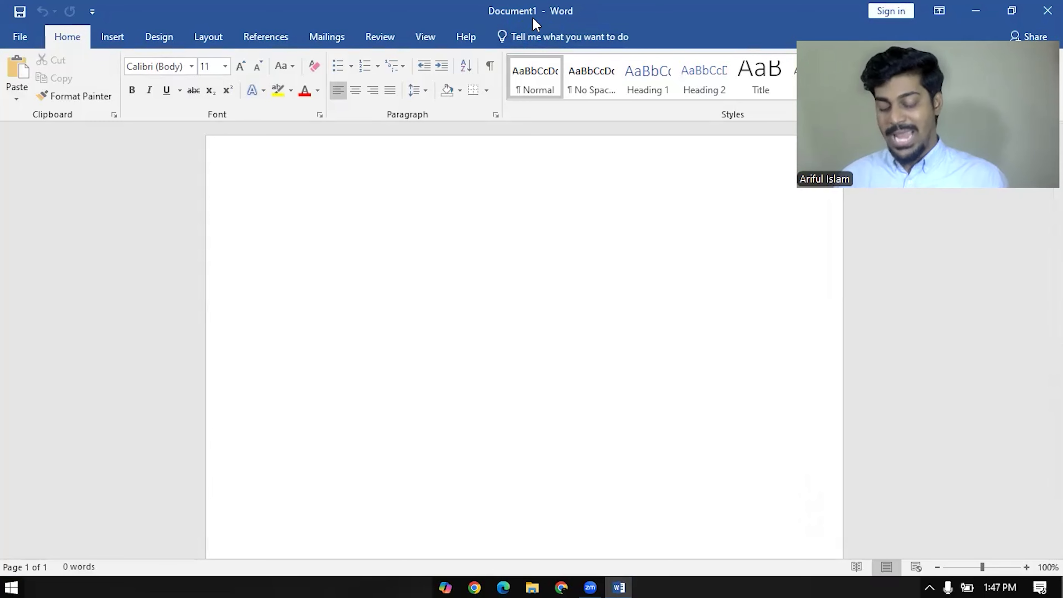
Step: Create an additional blank document two different ways, closing each one again without saving
{"action": "key", "text": "ctrl+n"}
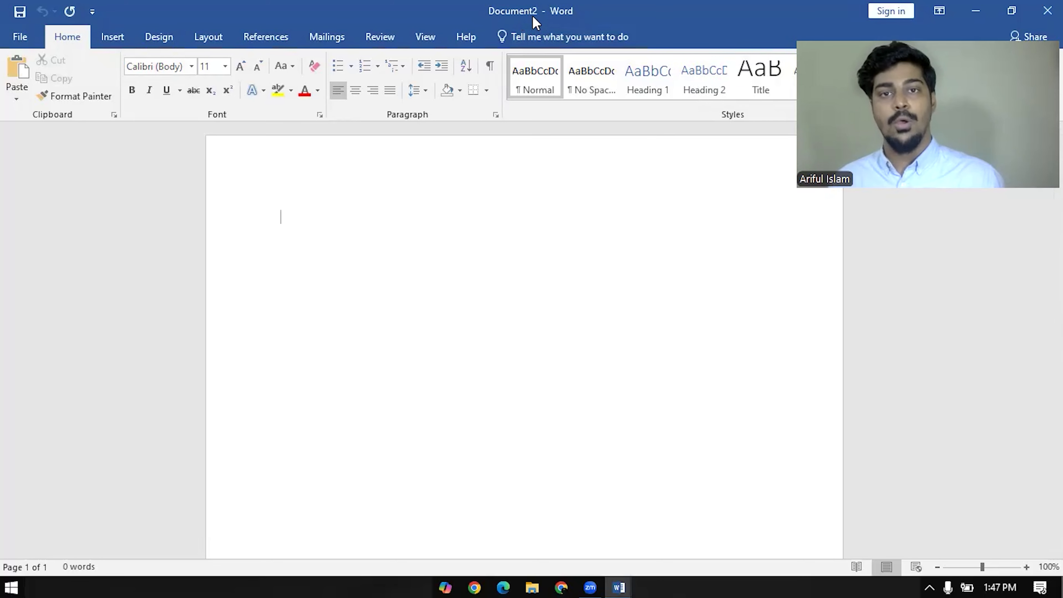
{"action": "left_click", "coordinate": [1050, 8]}
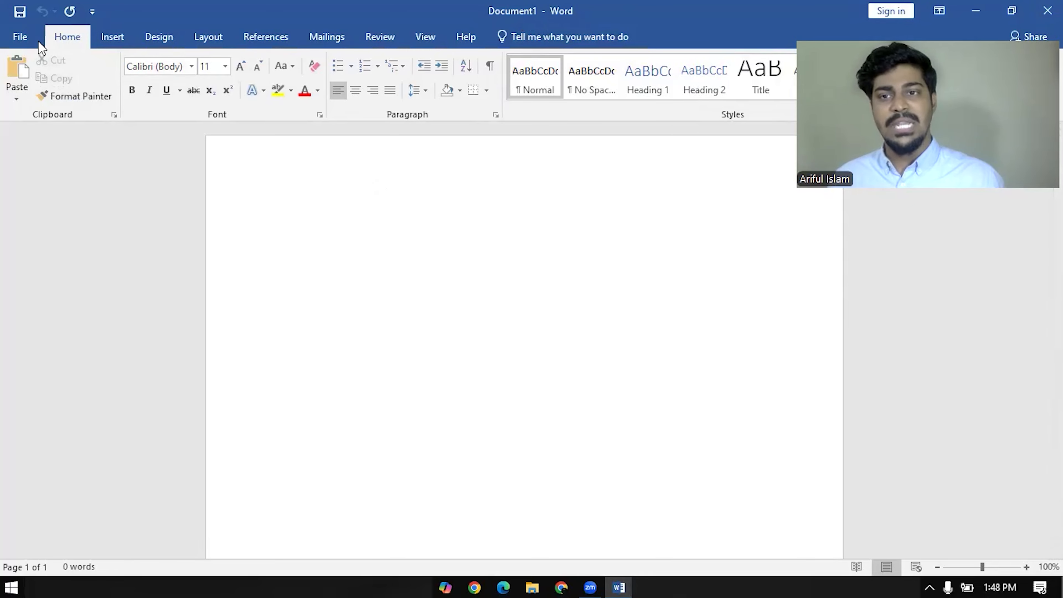
{"action": "left_click", "coordinate": [21, 38]}
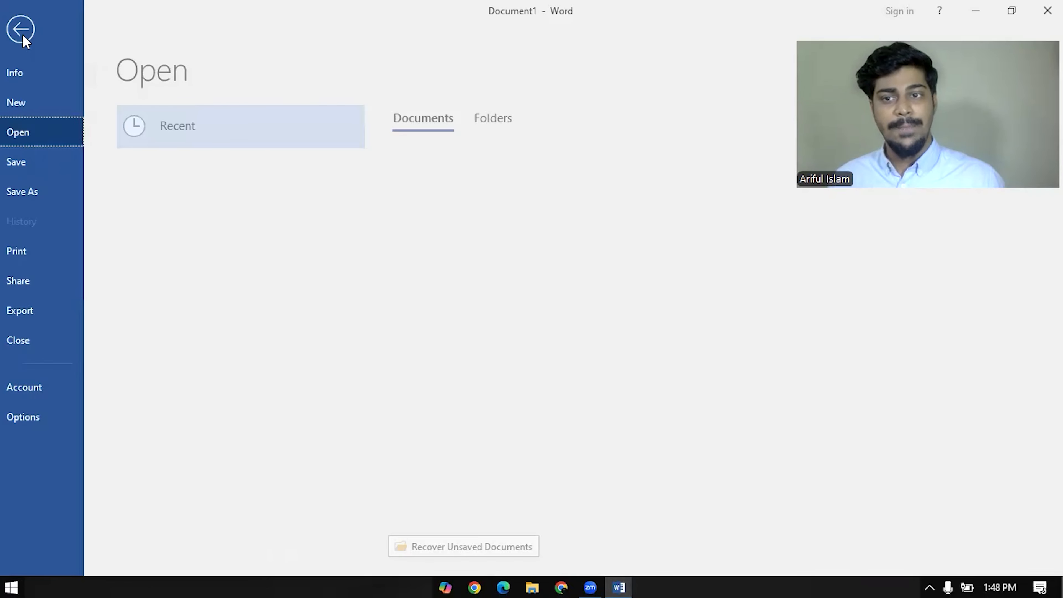
{"action": "left_click", "coordinate": [39, 106]}
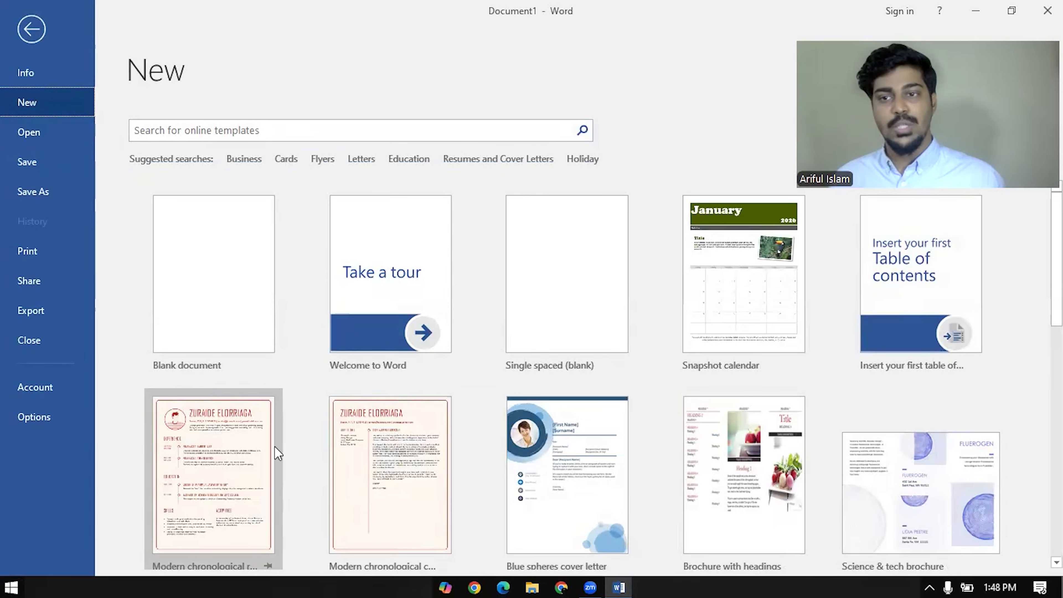
{"action": "left_click", "coordinate": [216, 289]}
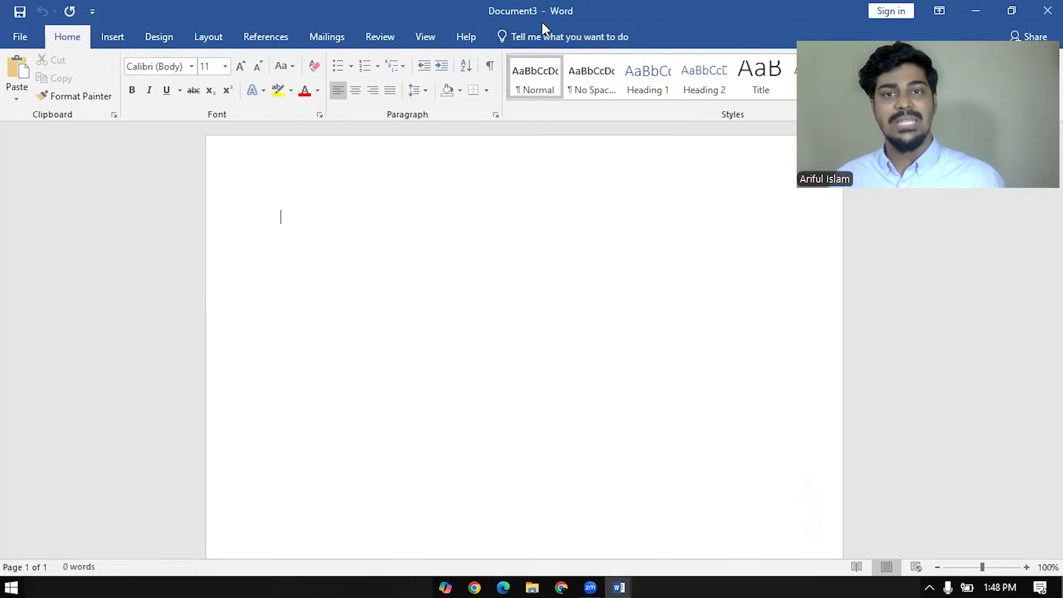
{"action": "left_click", "coordinate": [1047, 10]}
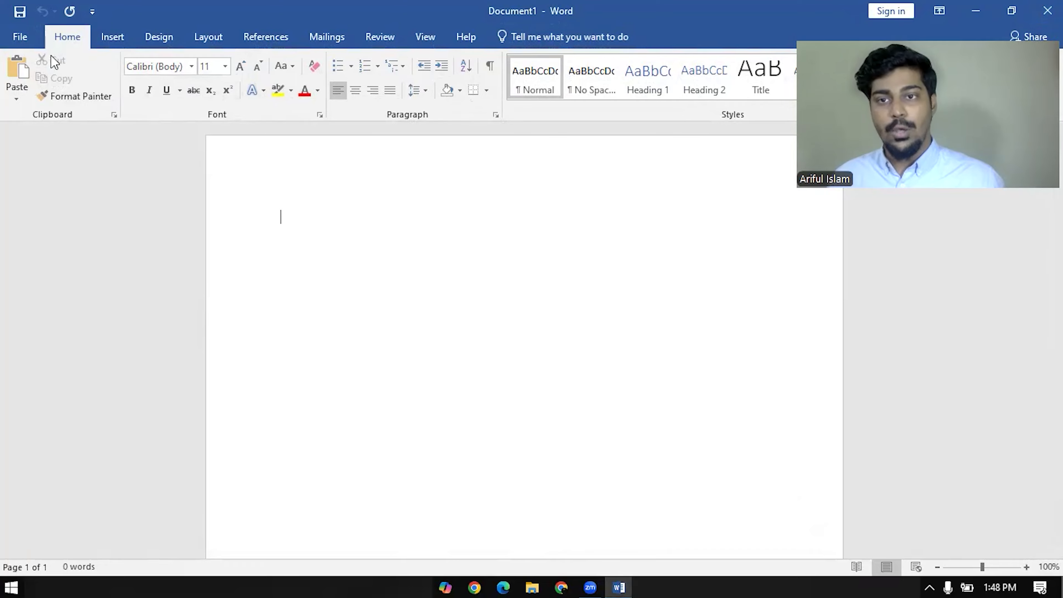
Step: Look through the recent documents and browse This PC's folders and drives for a file, leaving without opening anything
{"action": "left_click", "coordinate": [23, 36]}
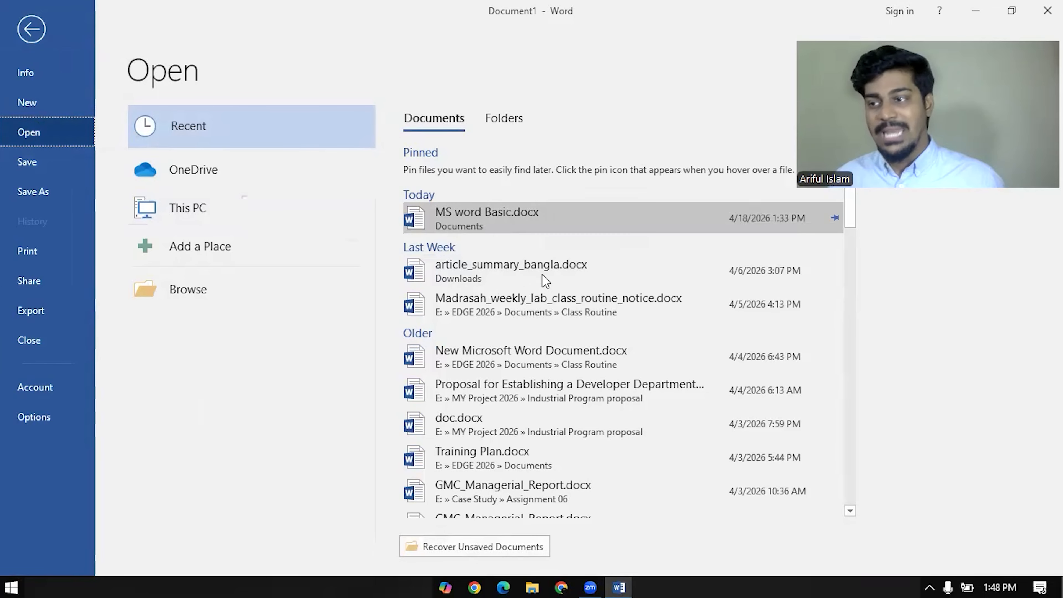
{"action": "scroll", "coordinate": [544, 388], "scroll_direction": "down", "scroll_amount": 2}
{"action": "left_click_drag", "start_coordinate": [850, 251], "coordinate": [865, 226]}
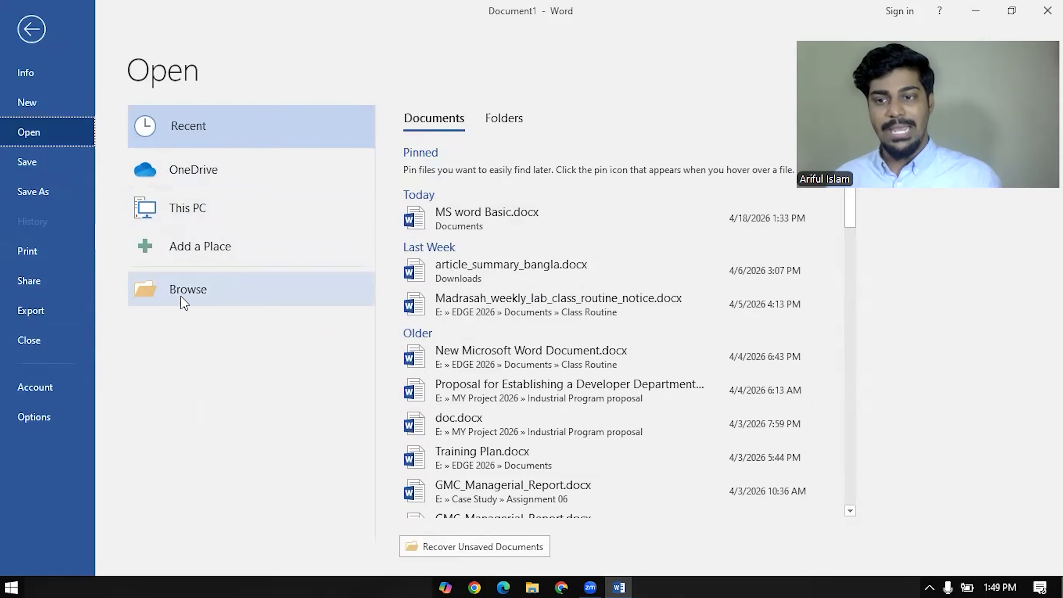
{"action": "left_click", "coordinate": [188, 292]}
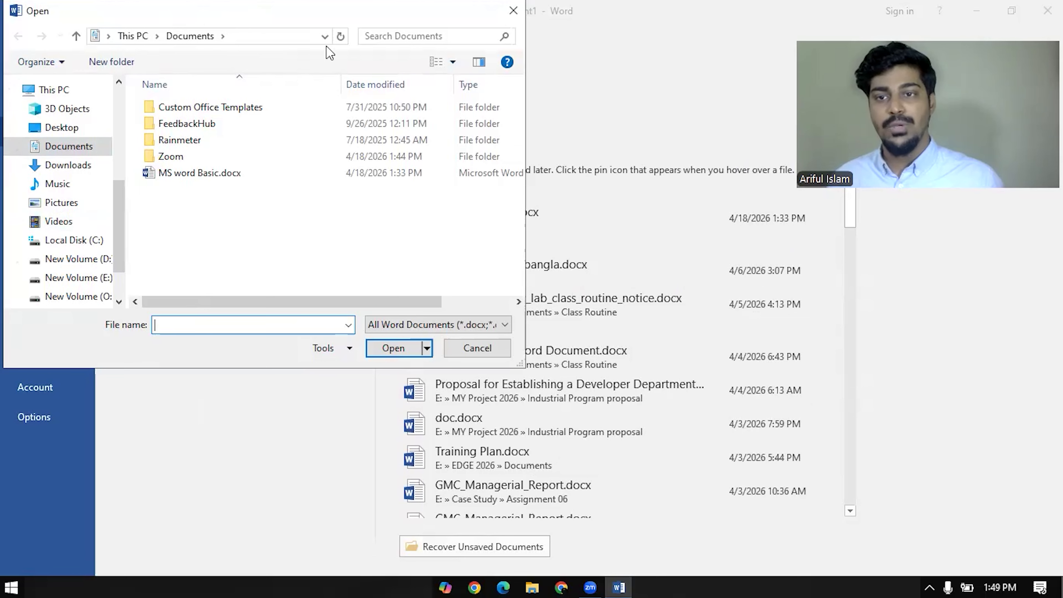
{"action": "left_click", "coordinate": [133, 123]}
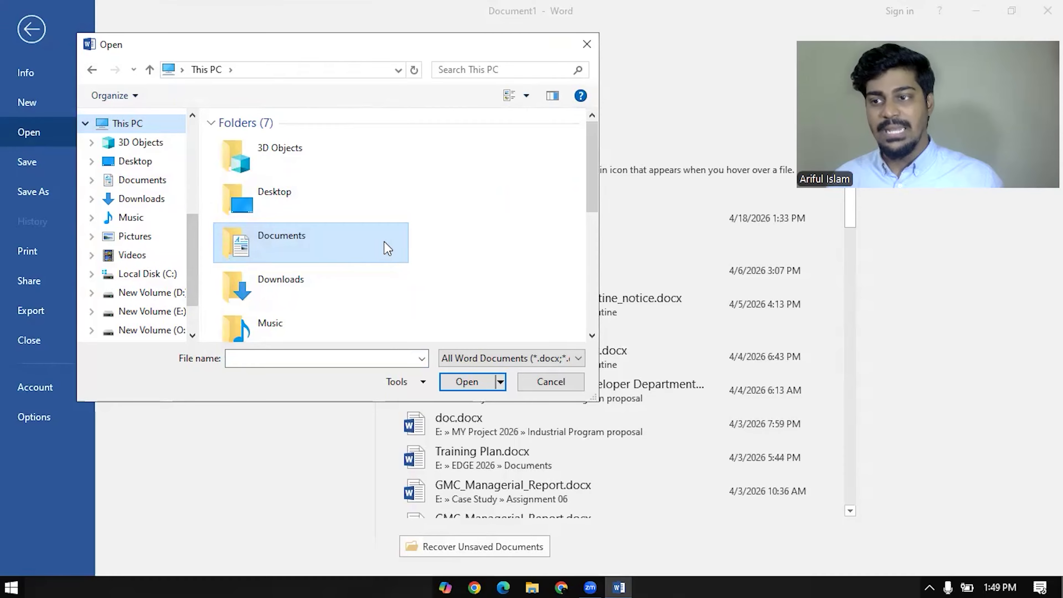
{"action": "scroll", "coordinate": [384, 243], "scroll_direction": "down", "scroll_amount": 1}
{"action": "scroll", "coordinate": [330, 209], "scroll_direction": "down", "scroll_amount": 2}
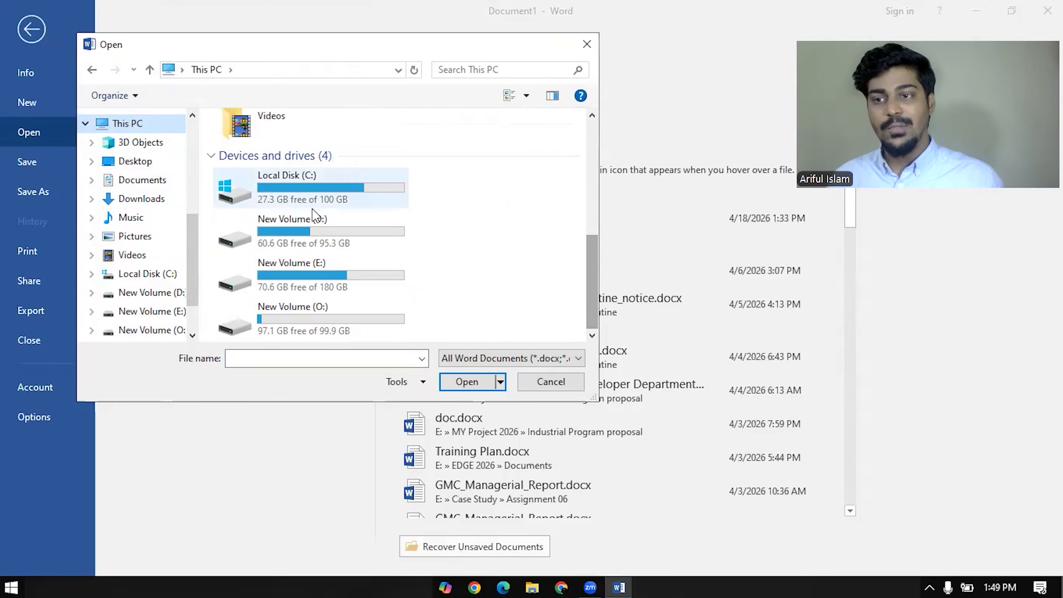
{"action": "mouse_move", "coordinate": [316, 206]}
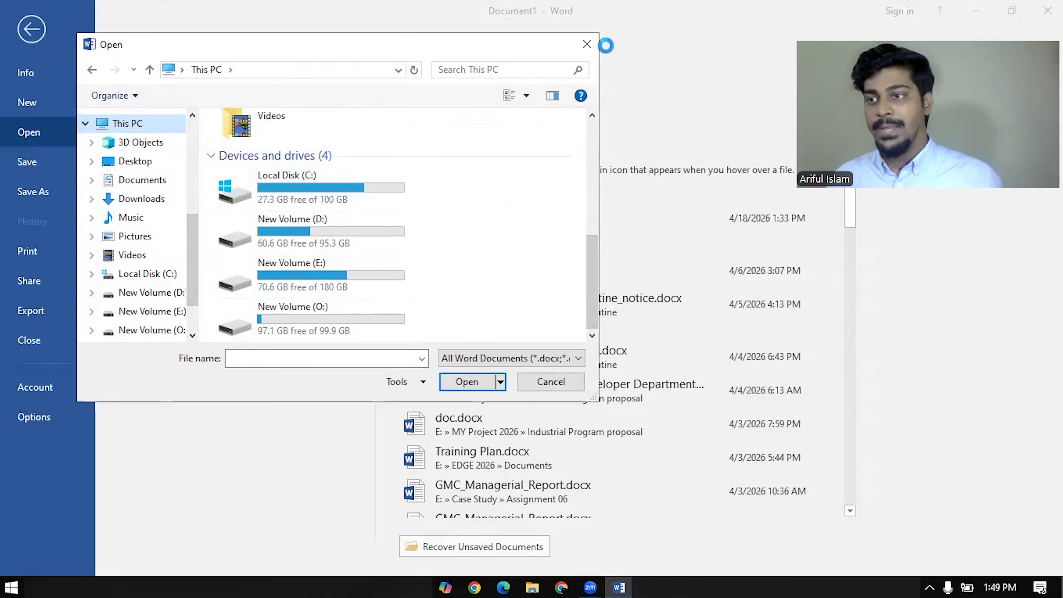
{"action": "left_click", "coordinate": [588, 44]}
{"action": "left_click", "coordinate": [26, 30]}
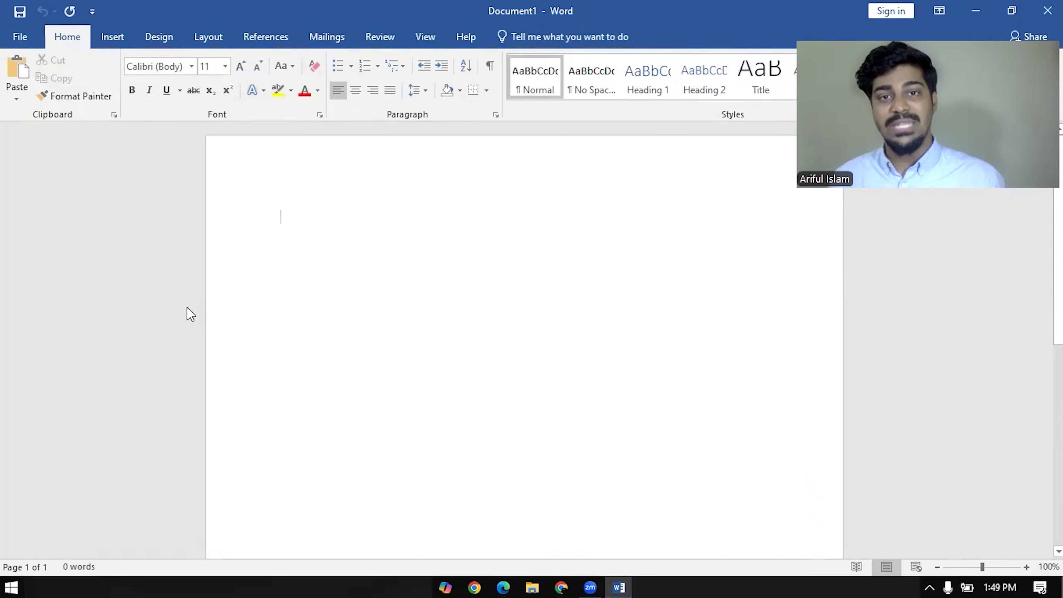
Step: Open the existing file MS word Basic.docx from the Documents folder
{"action": "key", "text": "ctrl+o"}
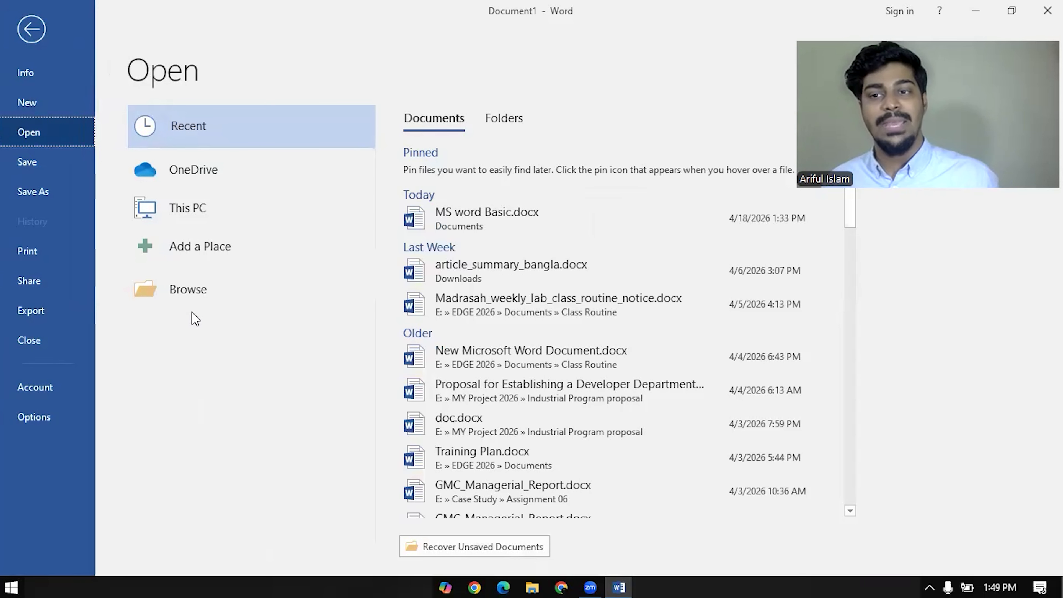
{"action": "left_click", "coordinate": [197, 300]}
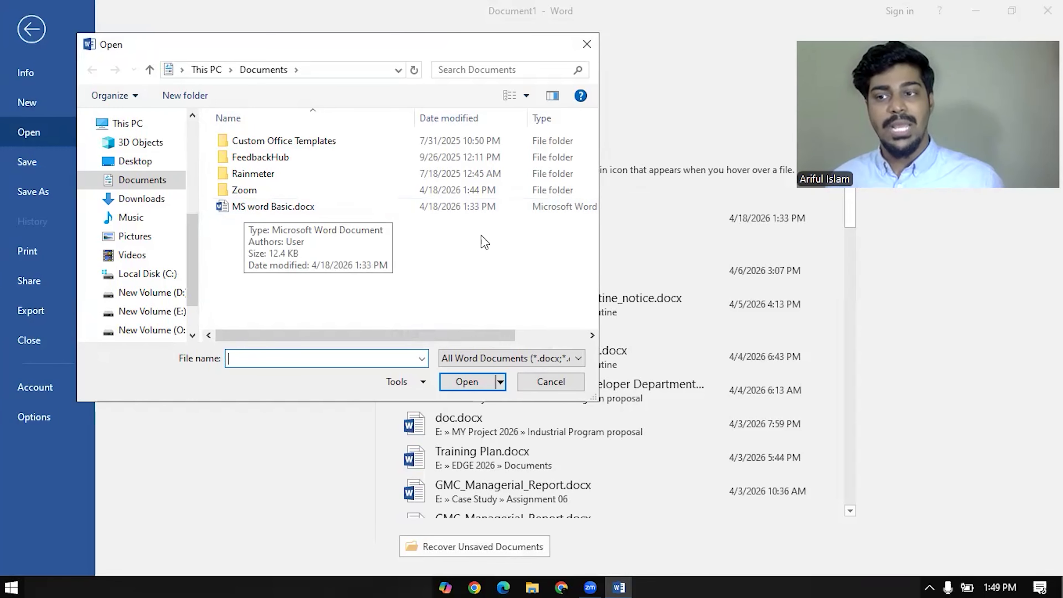
{"action": "left_click", "coordinate": [274, 214]}
{"action": "double_click", "coordinate": [274, 209]}
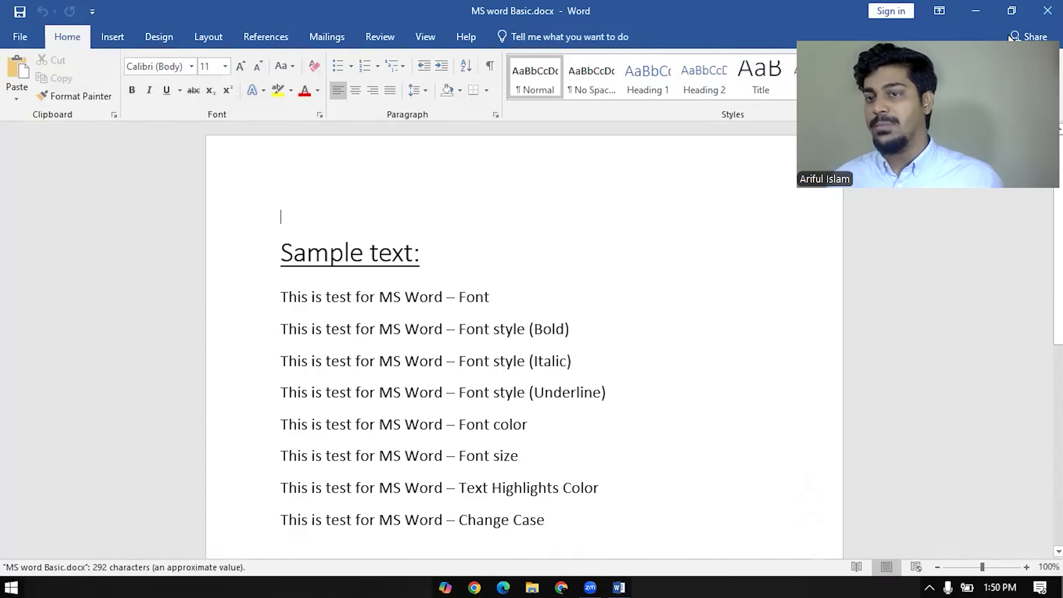
Step: Start a blank document and enter the text "MS Word First Video" on its first line
{"action": "key", "text": "ctrl+n"}
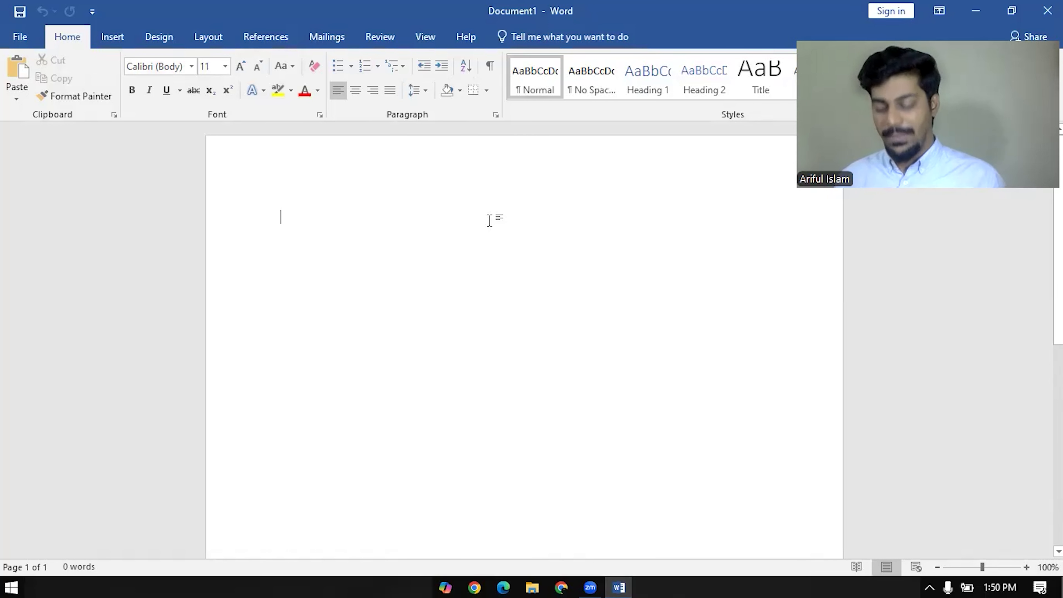
{"action": "type", "text": "MS Wod"}
{"action": "key", "text": "BackSpace"}
{"action": "key", "text": "BackSpace"}
{"action": "key", "text": "BackSpace"}
{"action": "type", "text": "ord "}
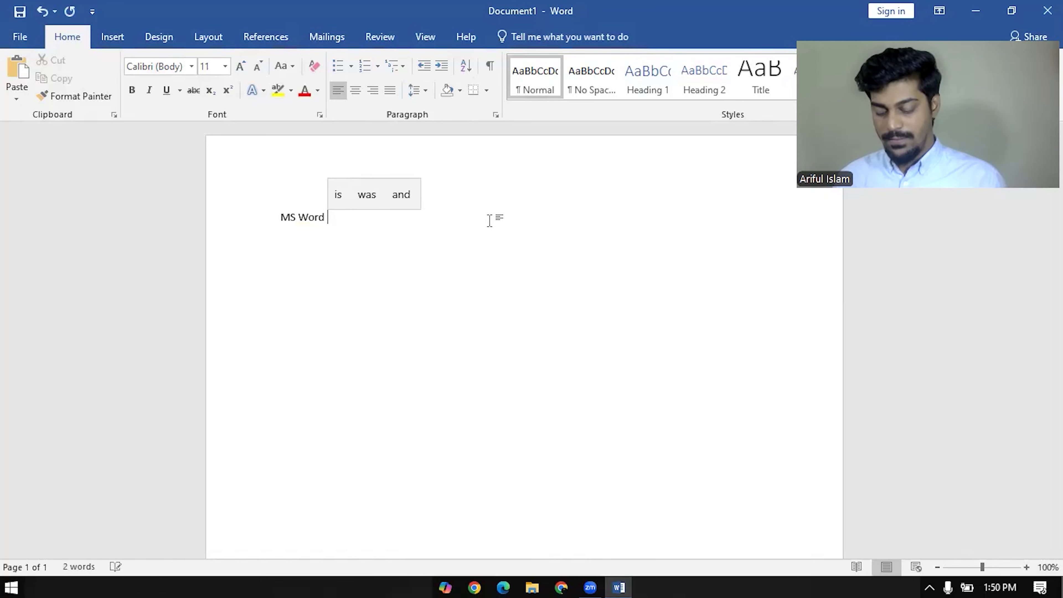
{"action": "type", "text": "First Video"}
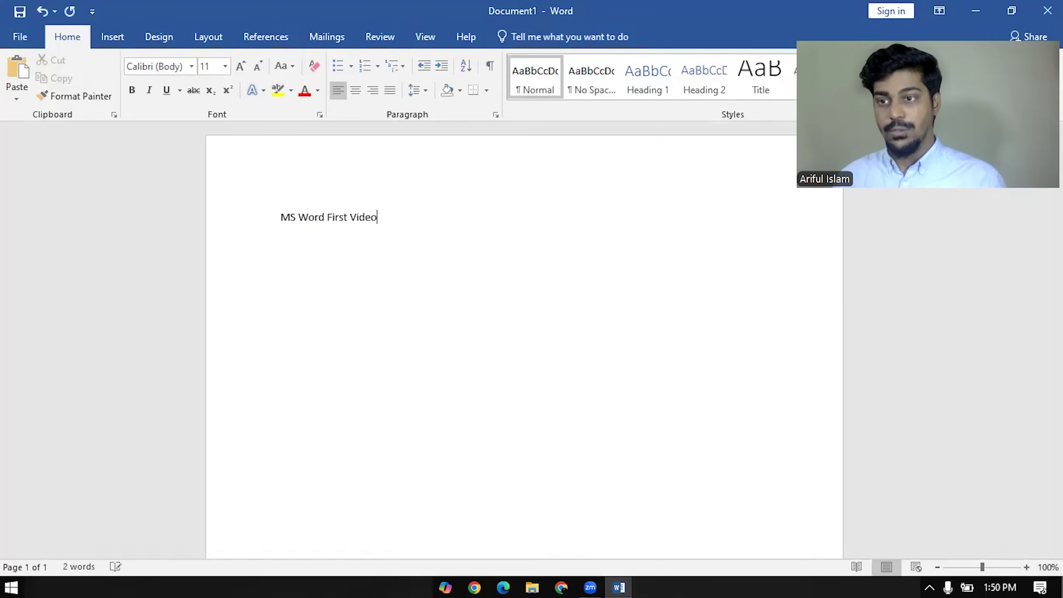
{"action": "left_click", "coordinate": [266, 223]}
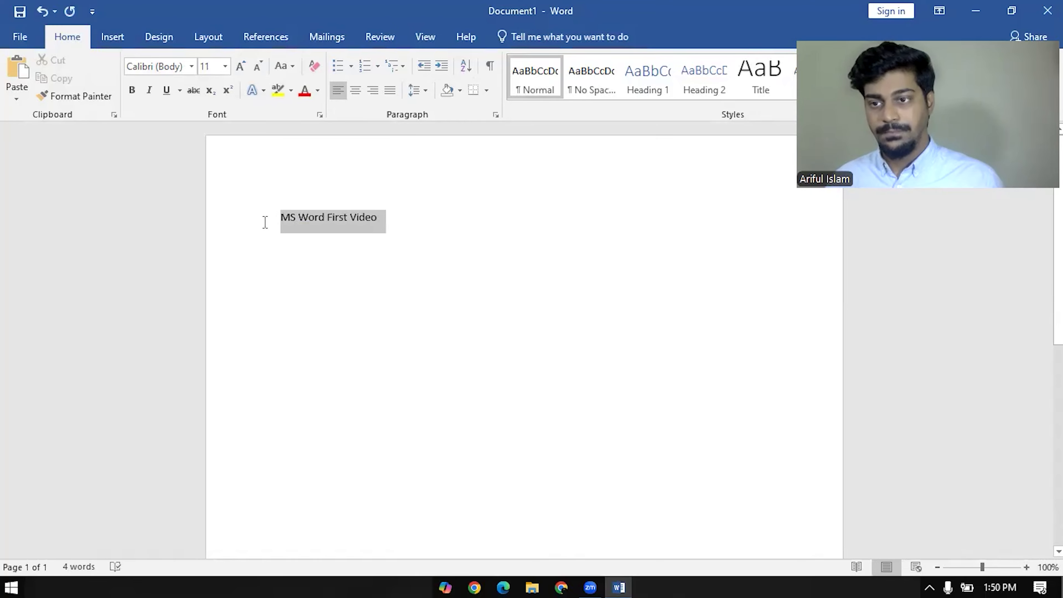
{"action": "left_click", "coordinate": [329, 264]}
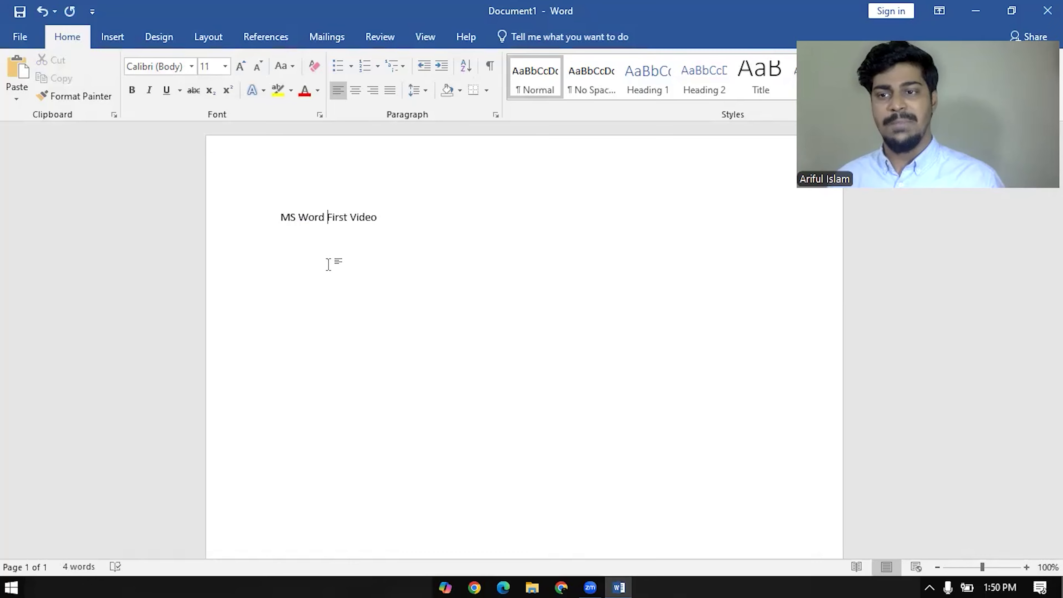
Step: Start saving the new document in the Documents folder and enter MS word as its file name
{"action": "left_click", "coordinate": [20, 12]}
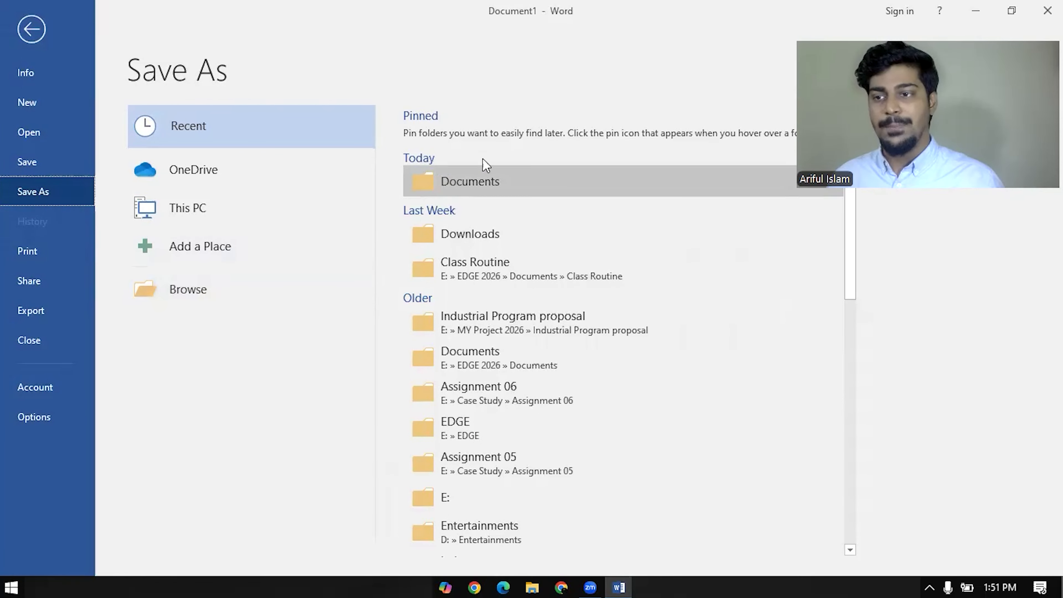
{"action": "left_click", "coordinate": [481, 193]}
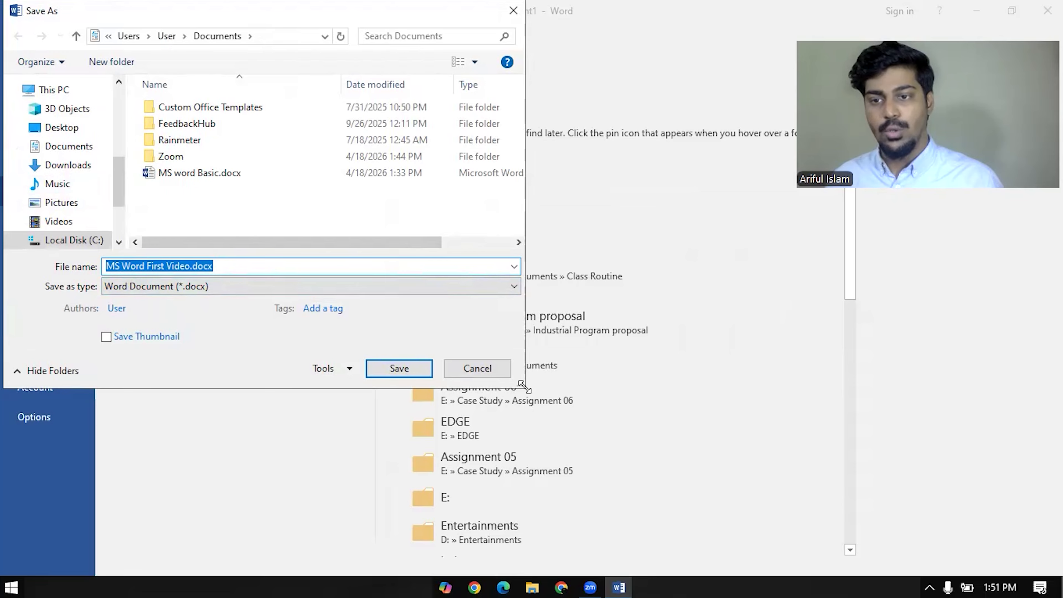
{"action": "left_click_drag", "start_coordinate": [522, 386], "coordinate": [728, 492]}
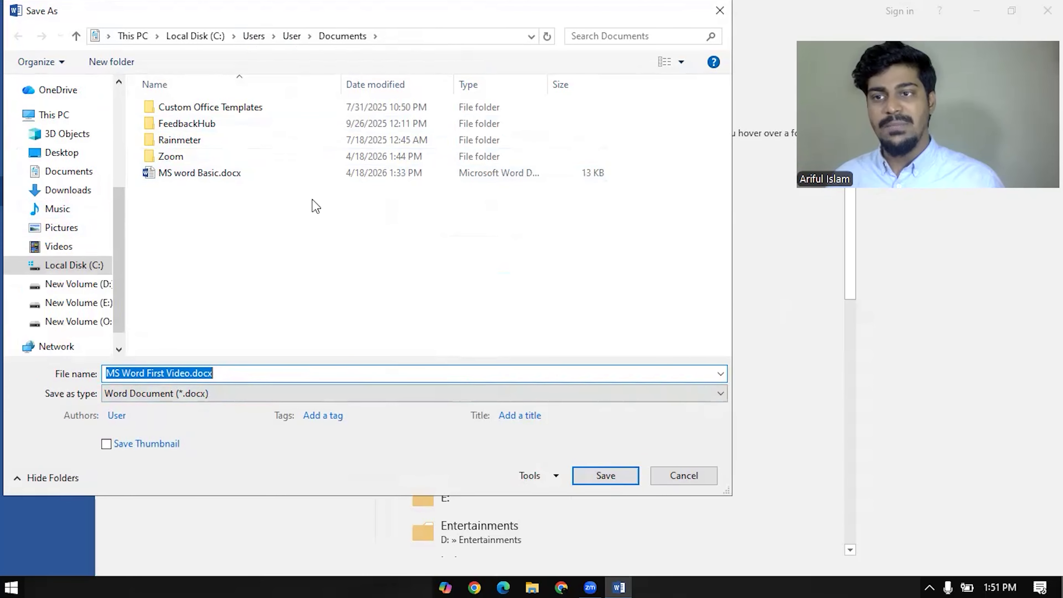
{"action": "type", "text": "MS word"}
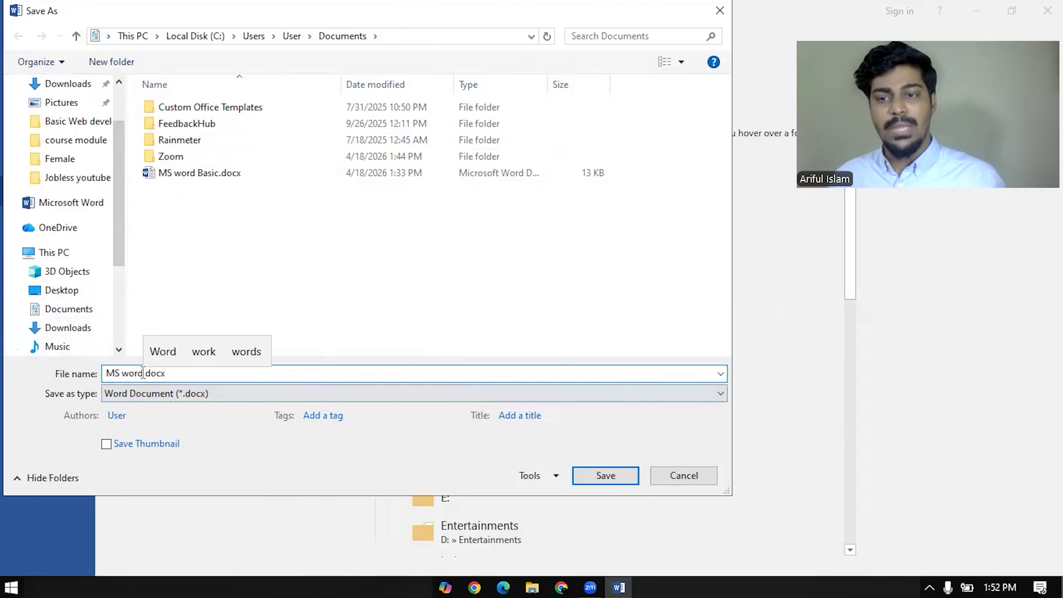
{"action": "left_click_drag", "start_coordinate": [145, 374], "coordinate": [87, 373]}
{"action": "type", "text": "MS word"}
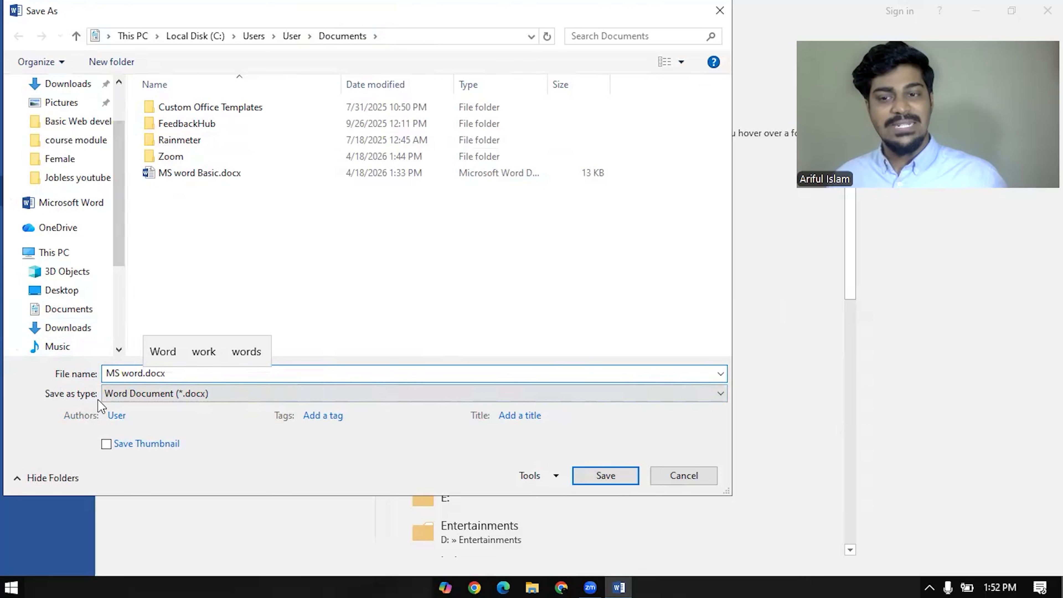
Step: Look through the available file types, choose Word Document (*.docx), and save the file
{"action": "left_click", "coordinate": [155, 393]}
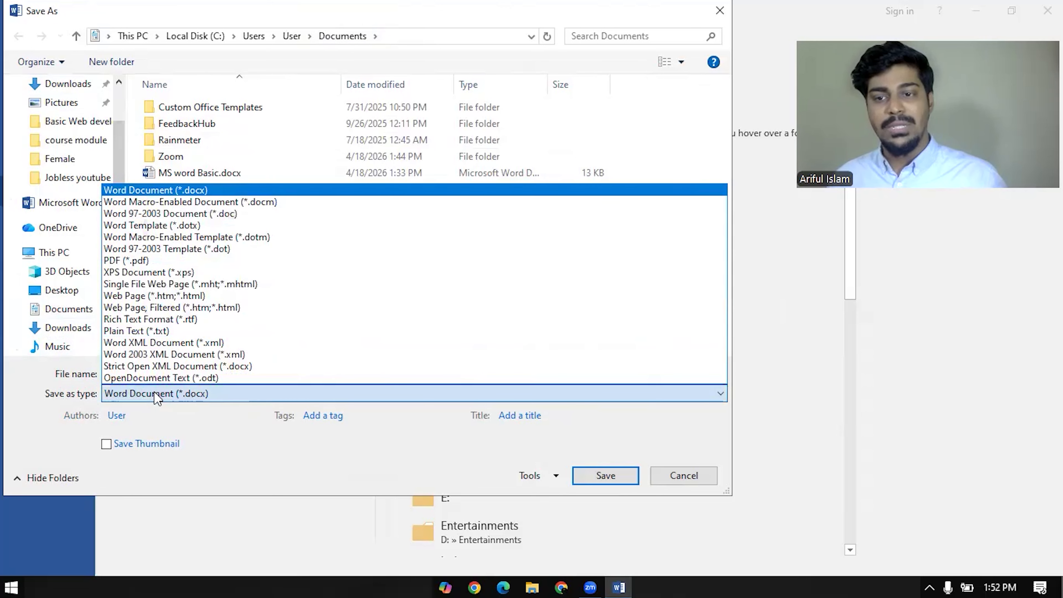
{"action": "left_click", "coordinate": [717, 397]}
{"action": "left_click", "coordinate": [716, 397]}
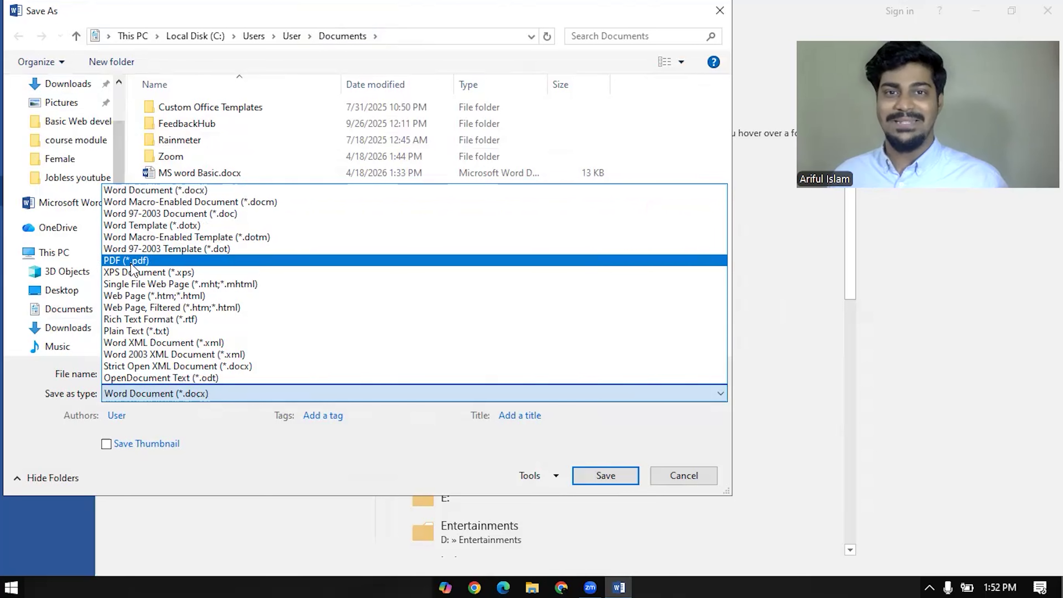
{"action": "left_click", "coordinate": [176, 191]}
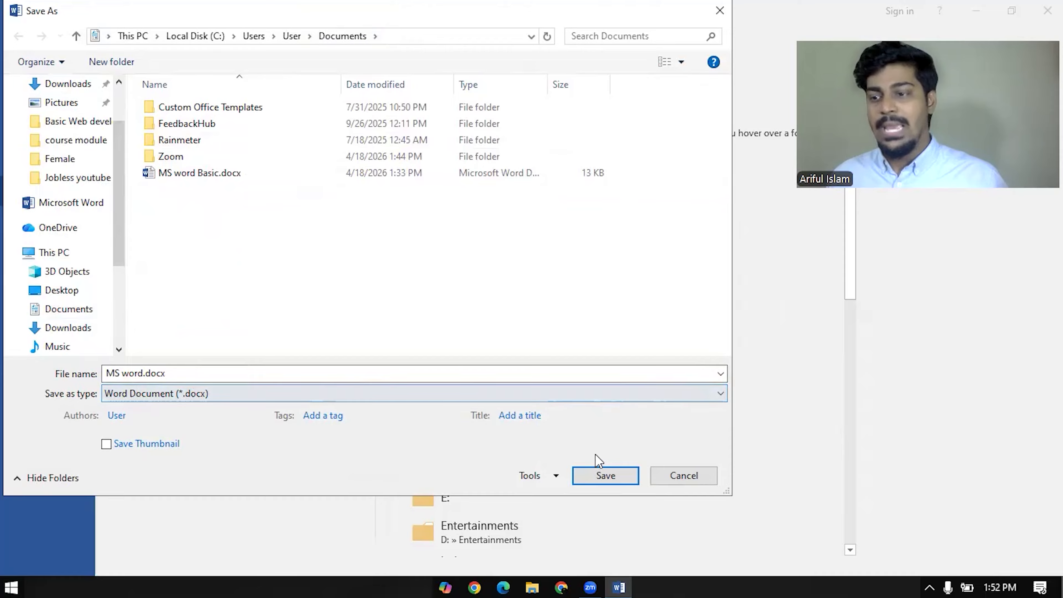
{"action": "left_click", "coordinate": [607, 482]}
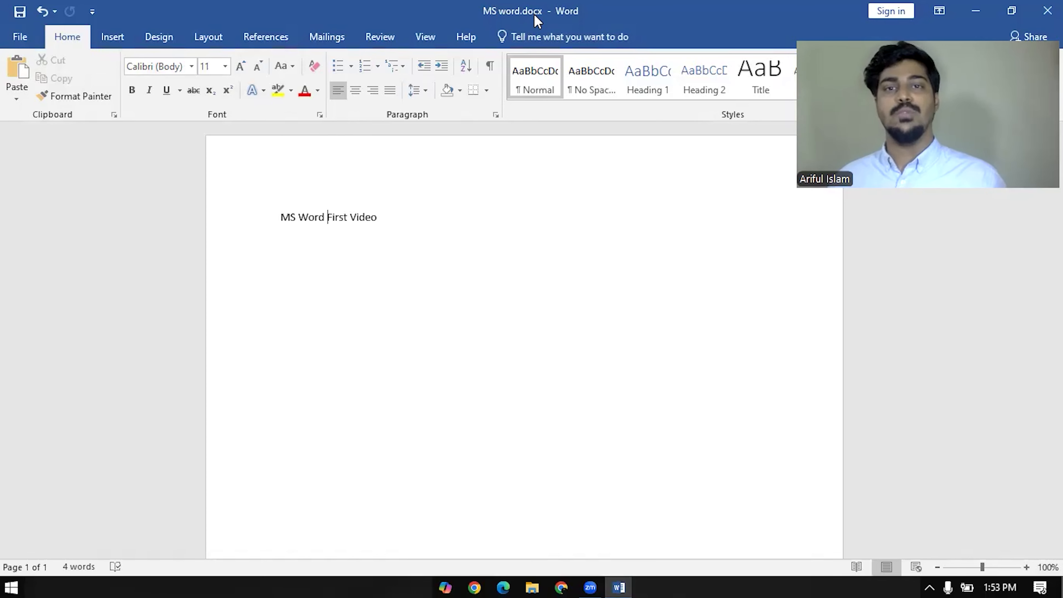
Step: Place the cursor after the text, save the document again, and view the Save As locations without making a copy
{"action": "left_click", "coordinate": [426, 216]}
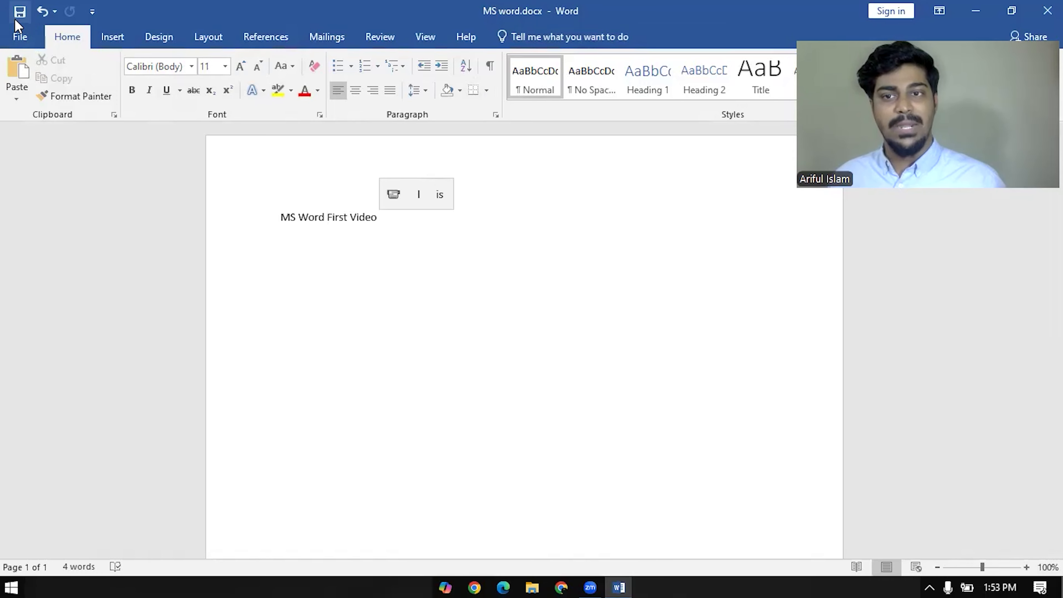
{"action": "left_click", "coordinate": [20, 38]}
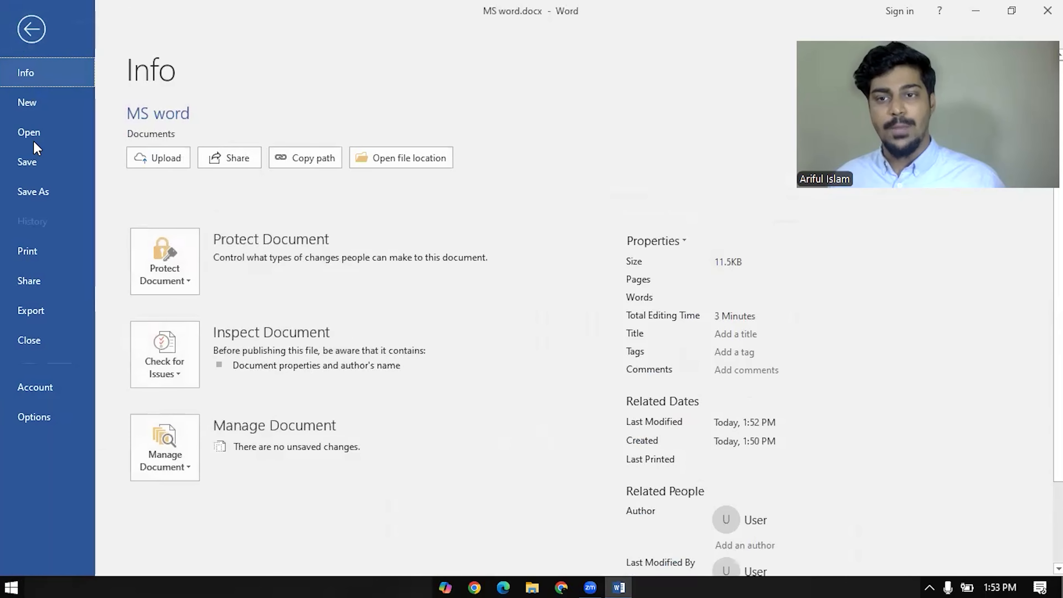
{"action": "left_click", "coordinate": [40, 167]}
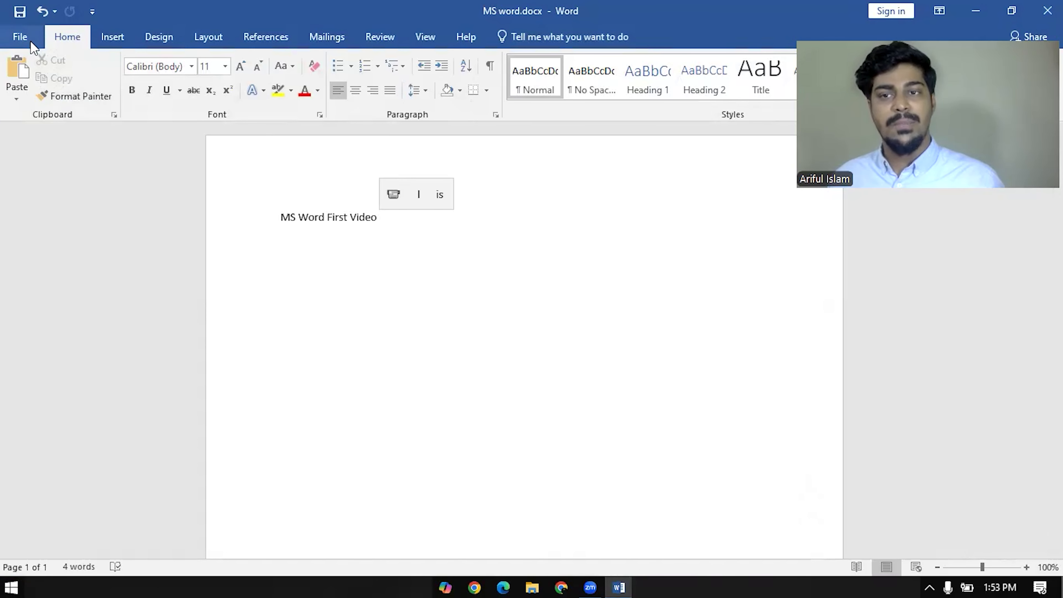
{"action": "left_click", "coordinate": [28, 42]}
{"action": "left_click", "coordinate": [63, 193]}
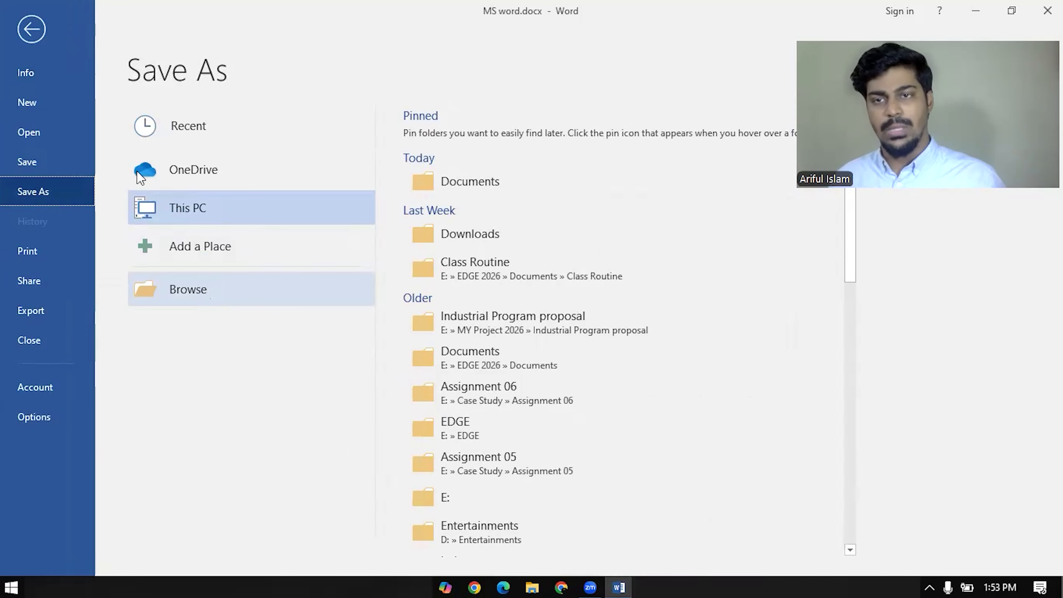
{"action": "left_click", "coordinate": [32, 30]}
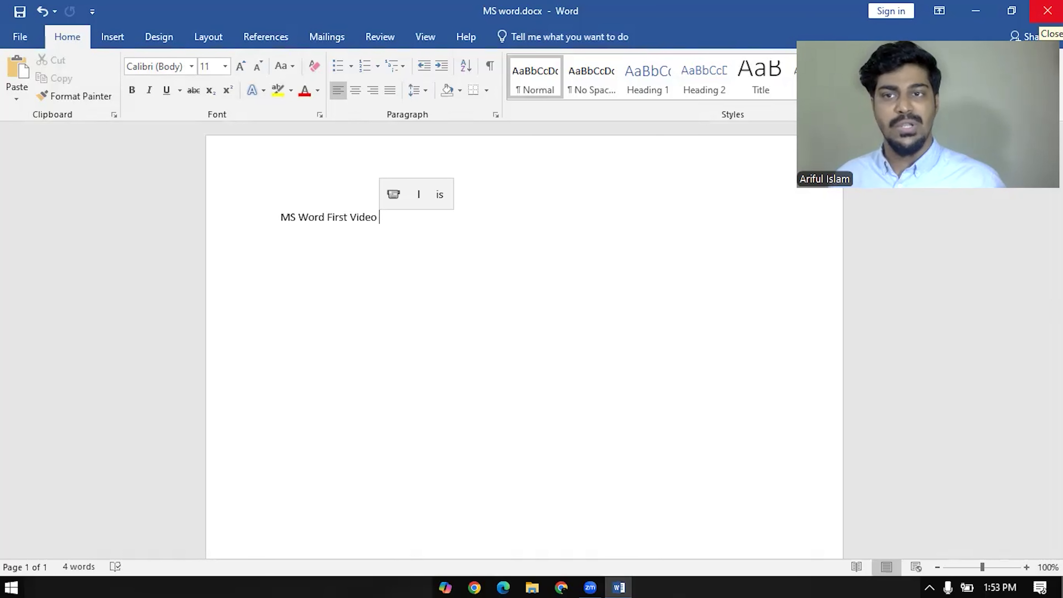
Step: Minimize the document window and bring it back, two times in a row
{"action": "left_click", "coordinate": [981, 16]}
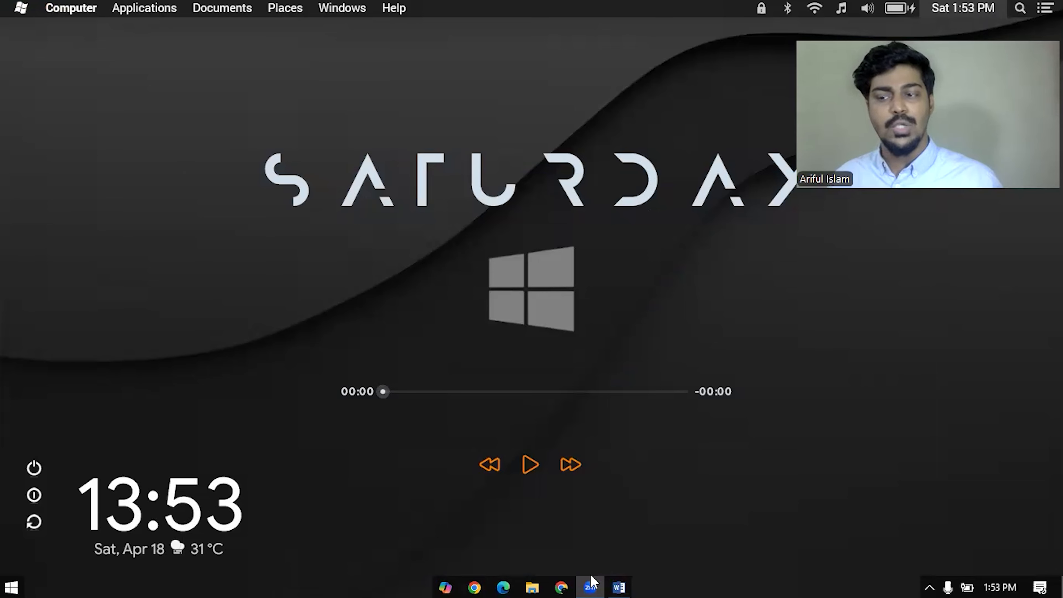
{"action": "mouse_move", "coordinate": [617, 575]}
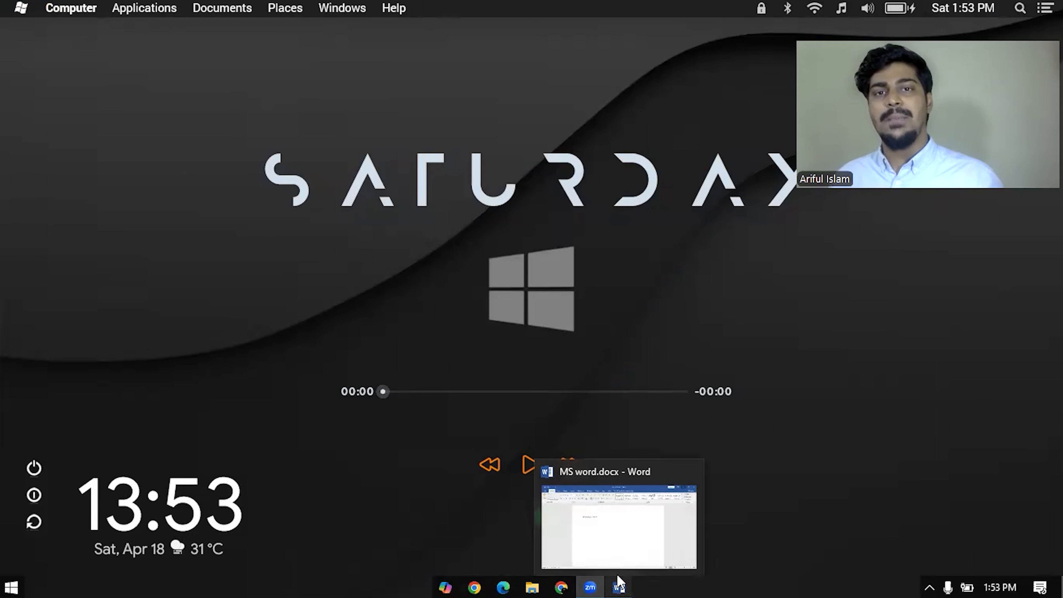
{"action": "left_click", "coordinate": [617, 579]}
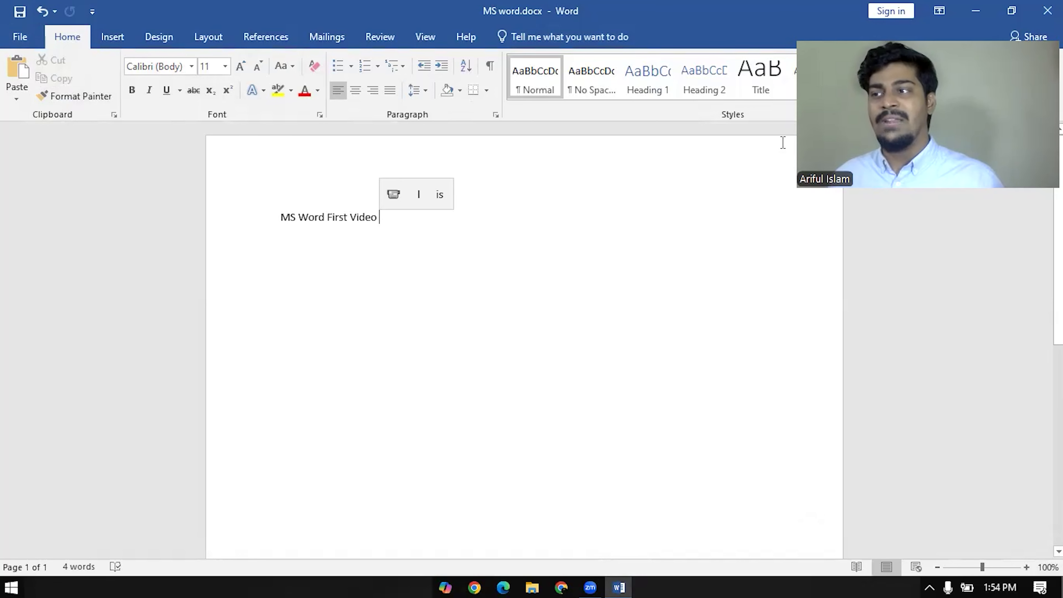
{"action": "left_click", "coordinate": [982, 9]}
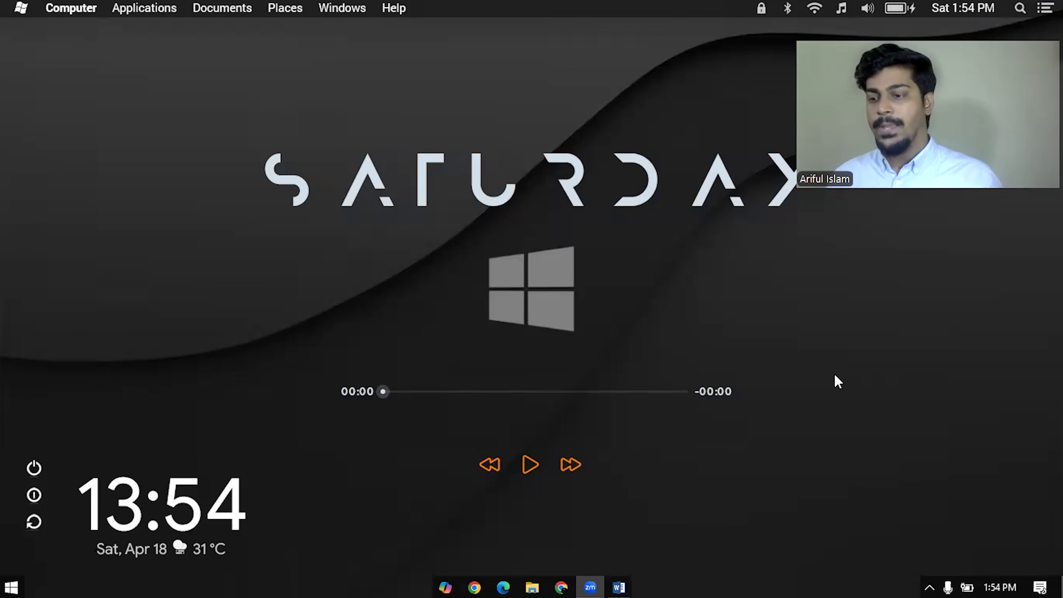
{"action": "left_click", "coordinate": [618, 587]}
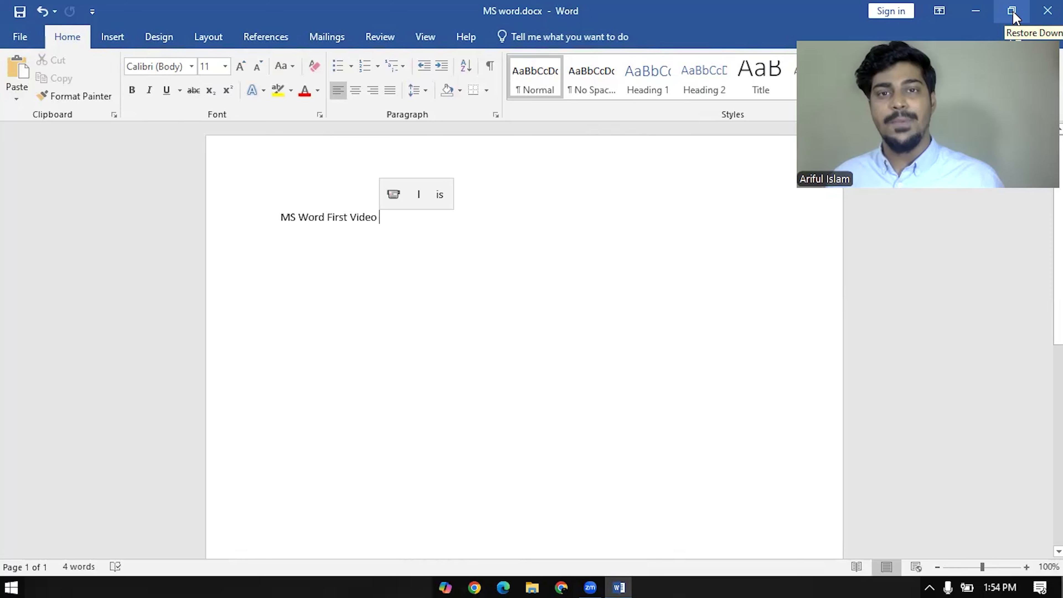
Step: Restore the document window down to a smaller size, enlarge it by its corner, and maximize it again
{"action": "left_click", "coordinate": [1013, 16]}
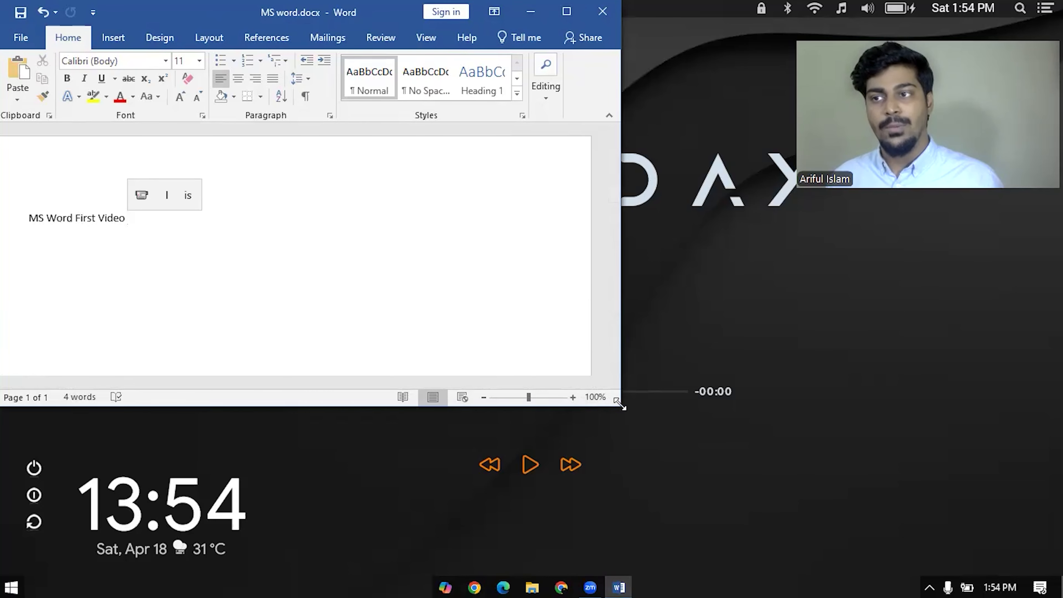
{"action": "left_click_drag", "start_coordinate": [619, 404], "coordinate": [713, 539]}
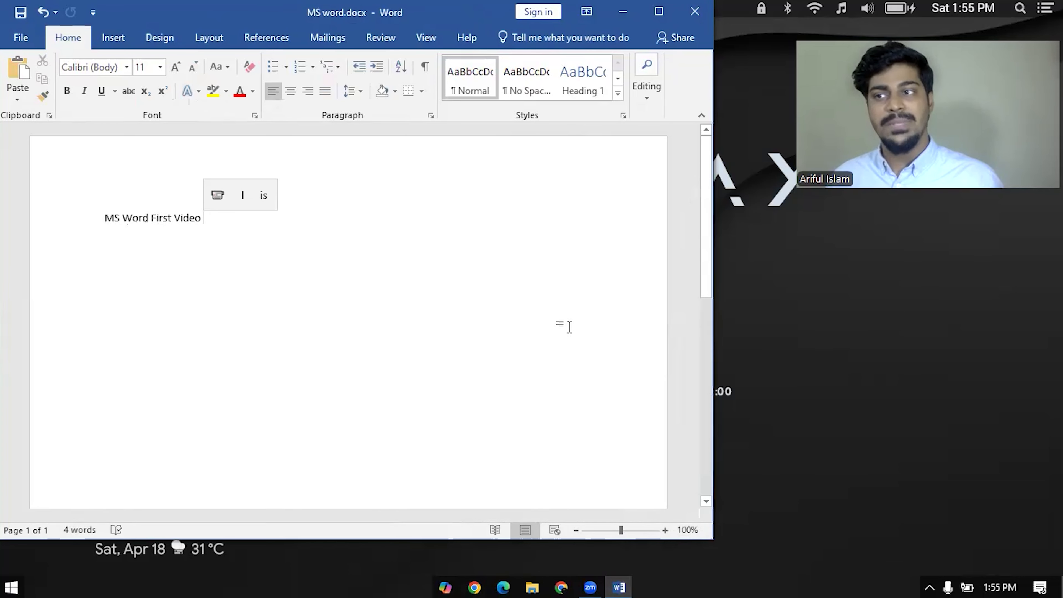
{"action": "left_click", "coordinate": [656, 17]}
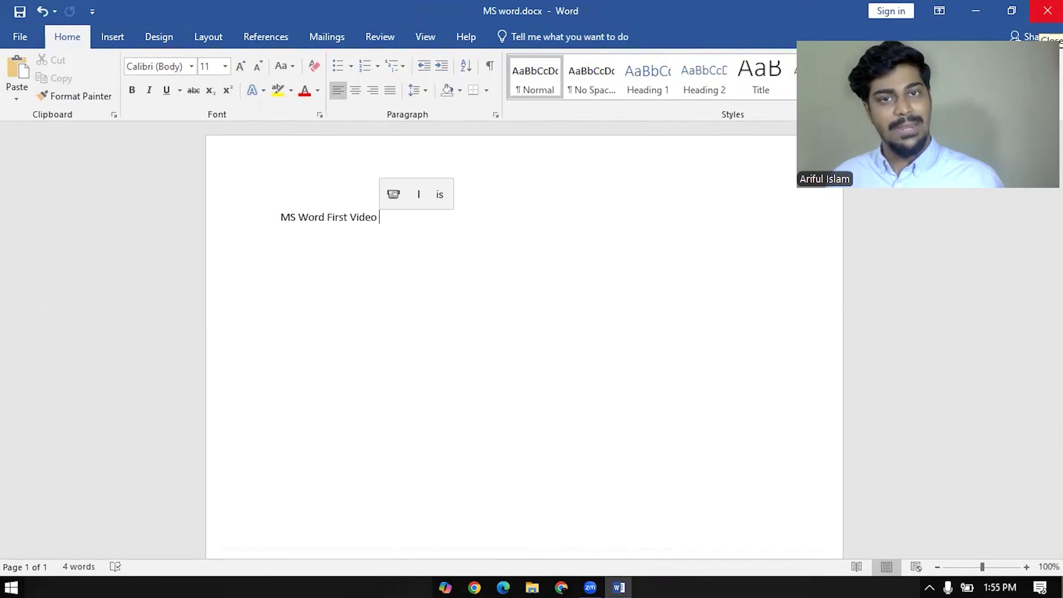
Step: Look over the document's Info page and the list of file commands, returning to the document without choosing any
{"action": "left_click", "coordinate": [19, 37]}
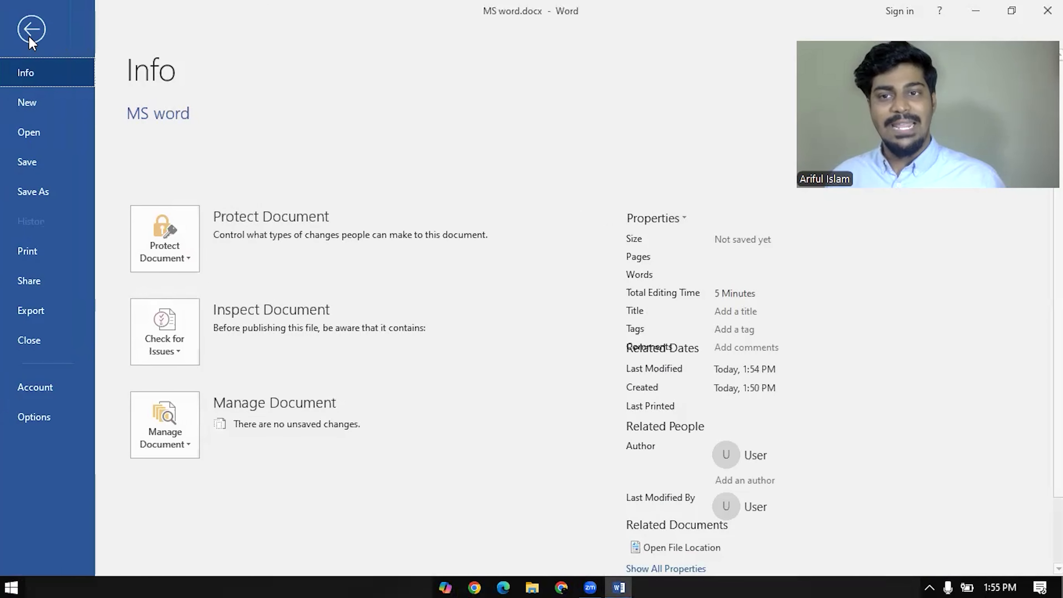
{"action": "left_click", "coordinate": [28, 34]}
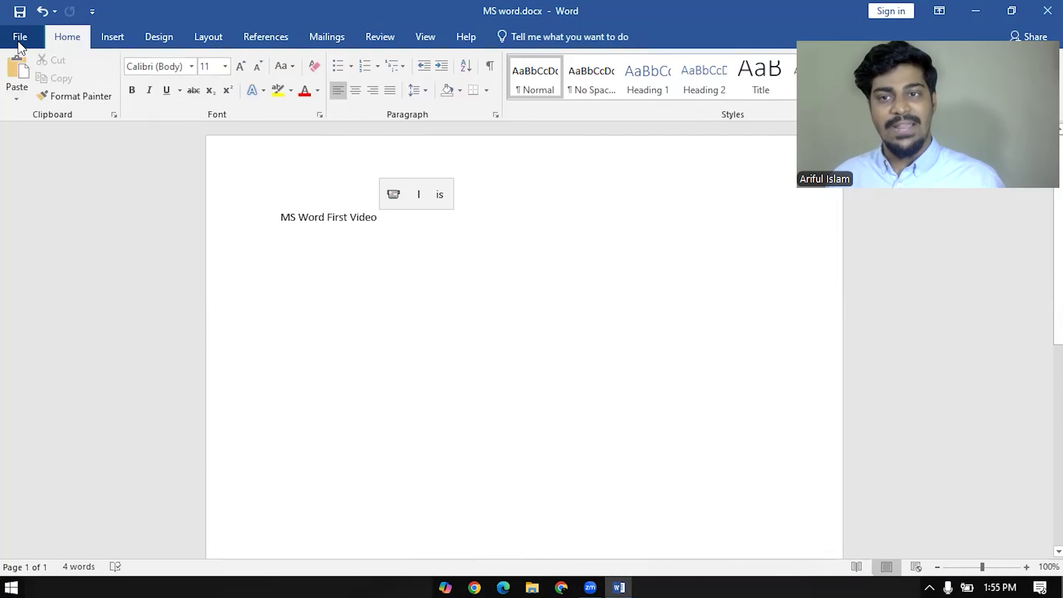
{"action": "left_click", "coordinate": [20, 38]}
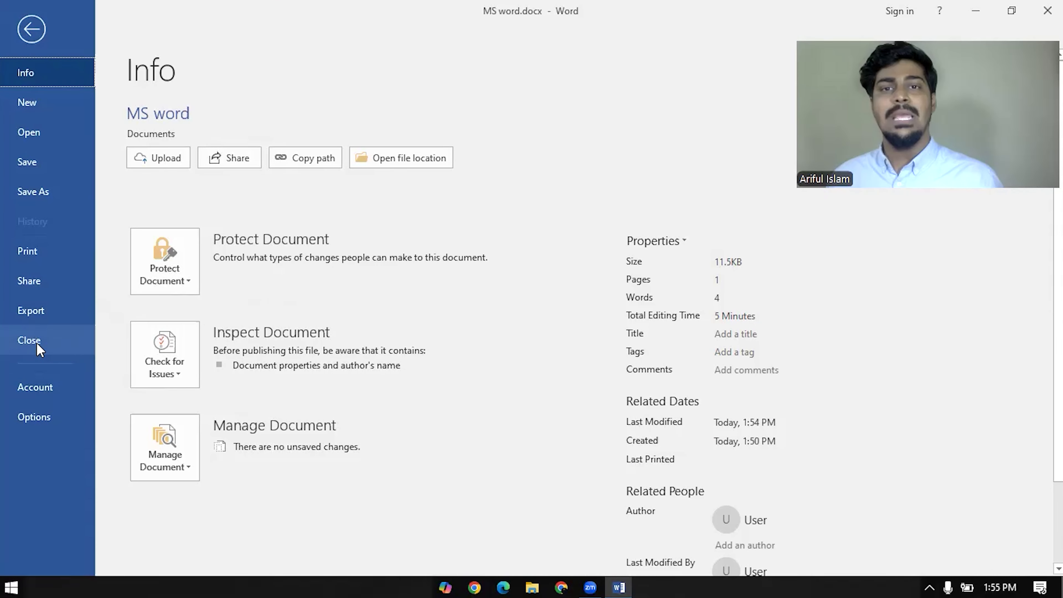
{"action": "left_click", "coordinate": [31, 28]}
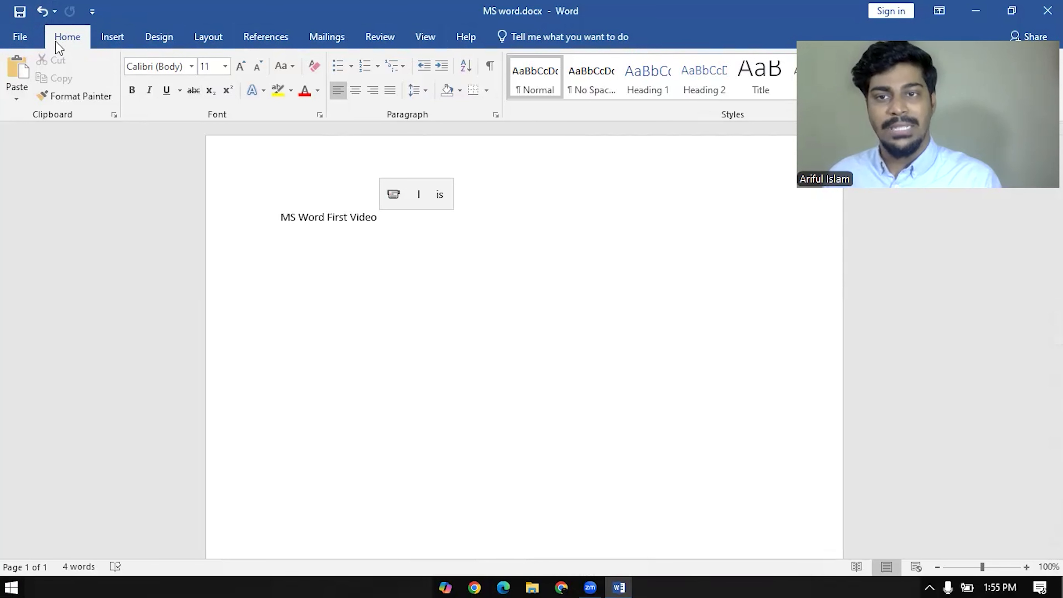
{"action": "left_click", "coordinate": [28, 42]}
{"action": "left_click", "coordinate": [30, 30]}
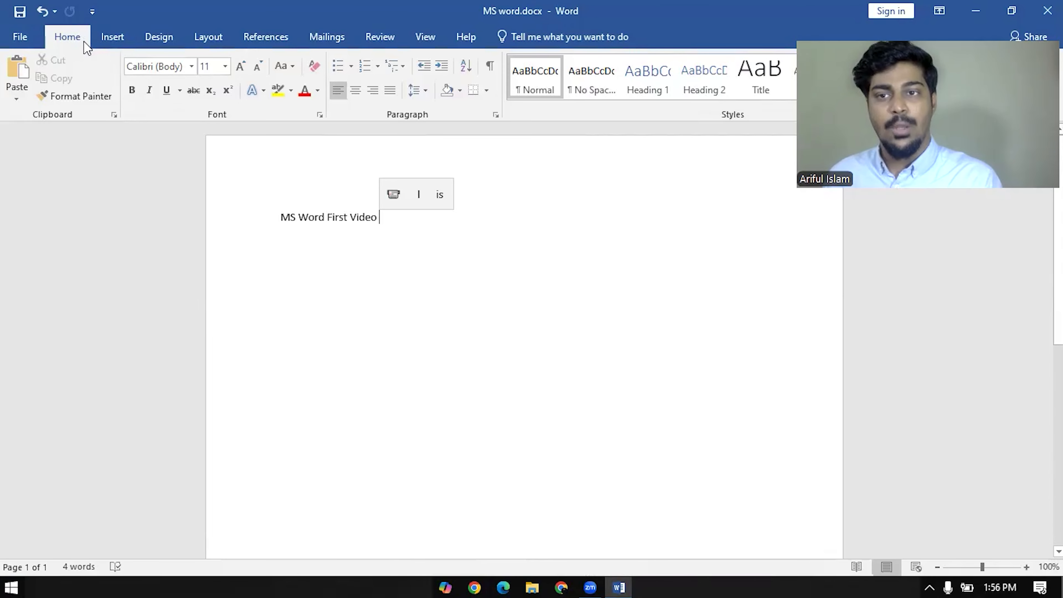
Step: Look through the Insert, Design, Layout, References, Mailings, Review, View and Help commands, ending back at the Home commands
{"action": "left_click", "coordinate": [110, 41]}
{"action": "left_click", "coordinate": [159, 41]}
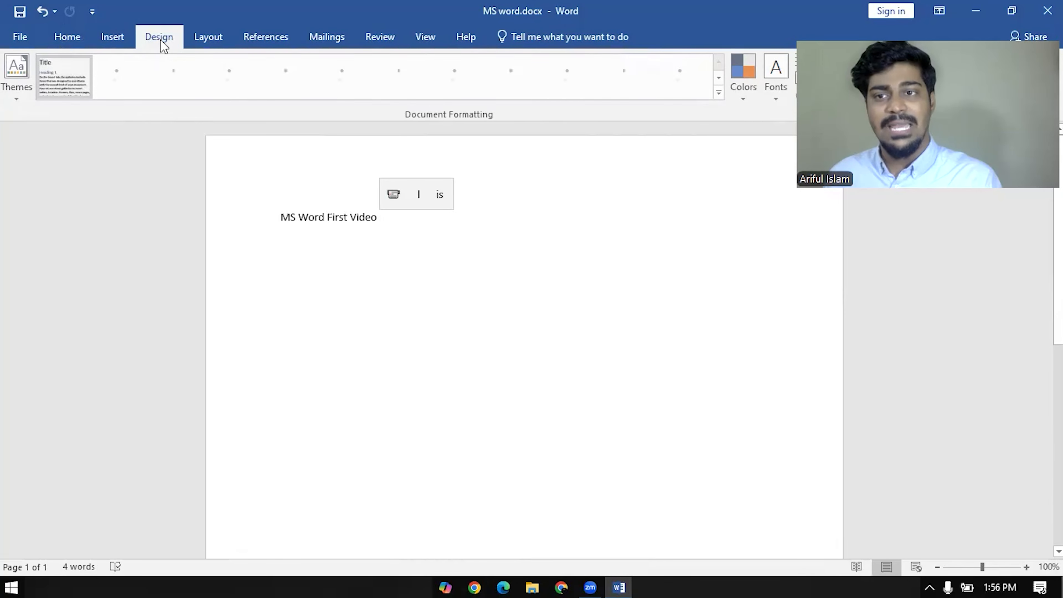
{"action": "left_click", "coordinate": [207, 41]}
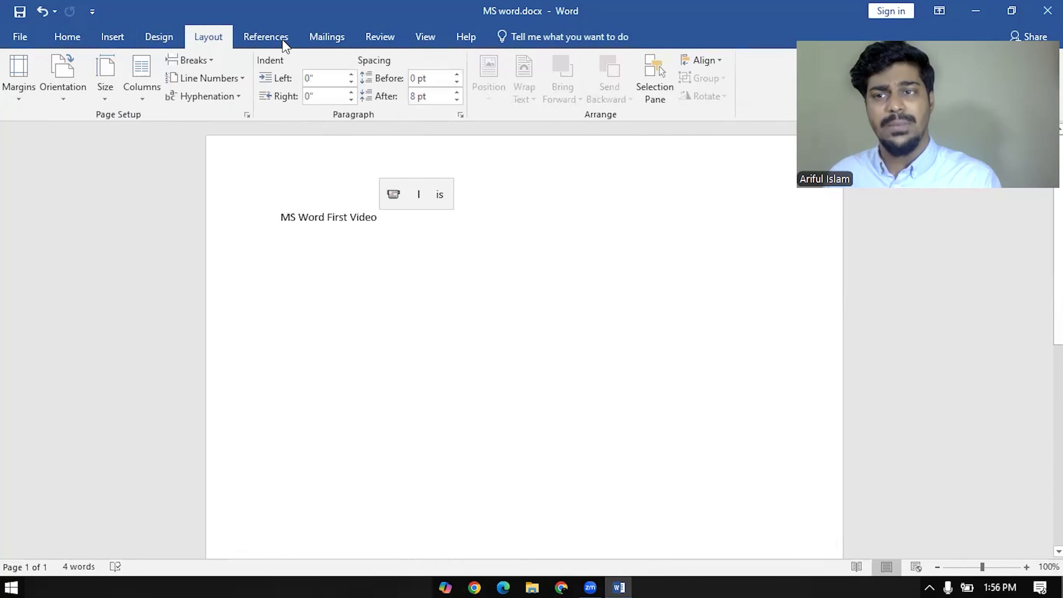
{"action": "left_click", "coordinate": [284, 41]}
{"action": "left_click", "coordinate": [330, 36]}
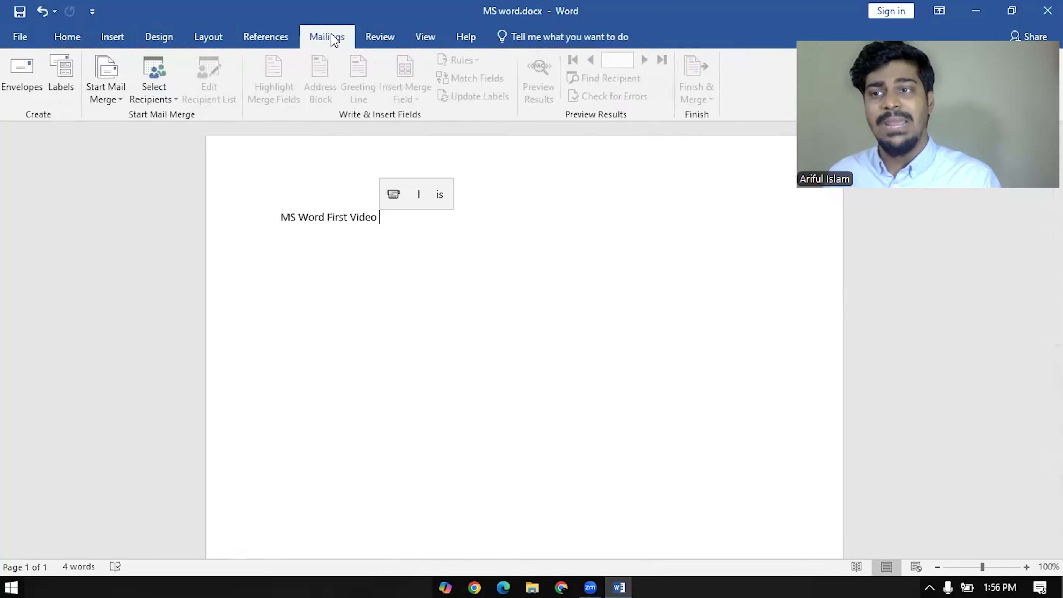
{"action": "left_click", "coordinate": [378, 40]}
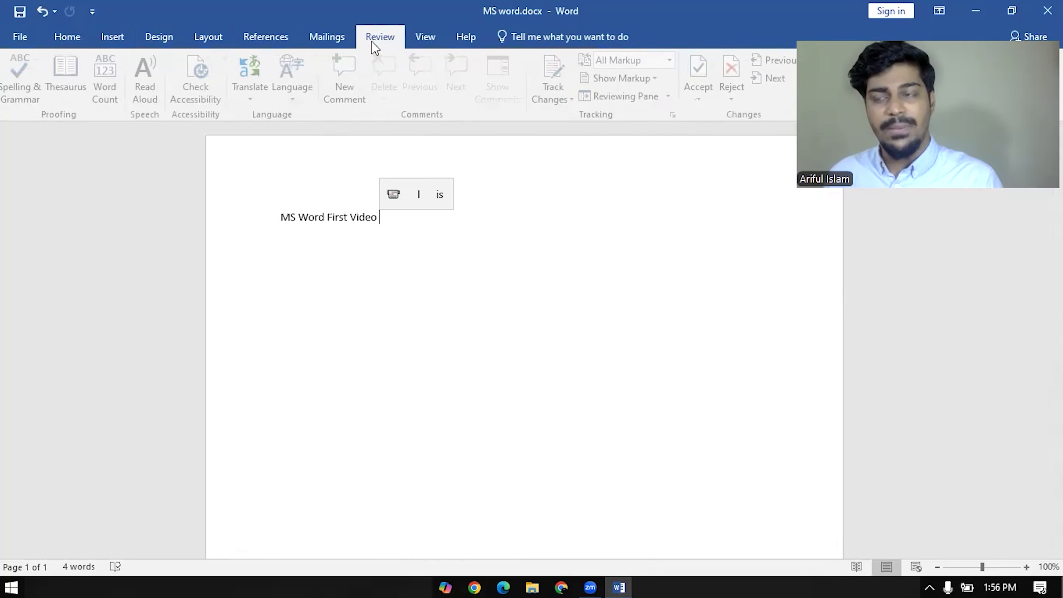
{"action": "left_click", "coordinate": [414, 42]}
{"action": "left_click", "coordinate": [460, 36]}
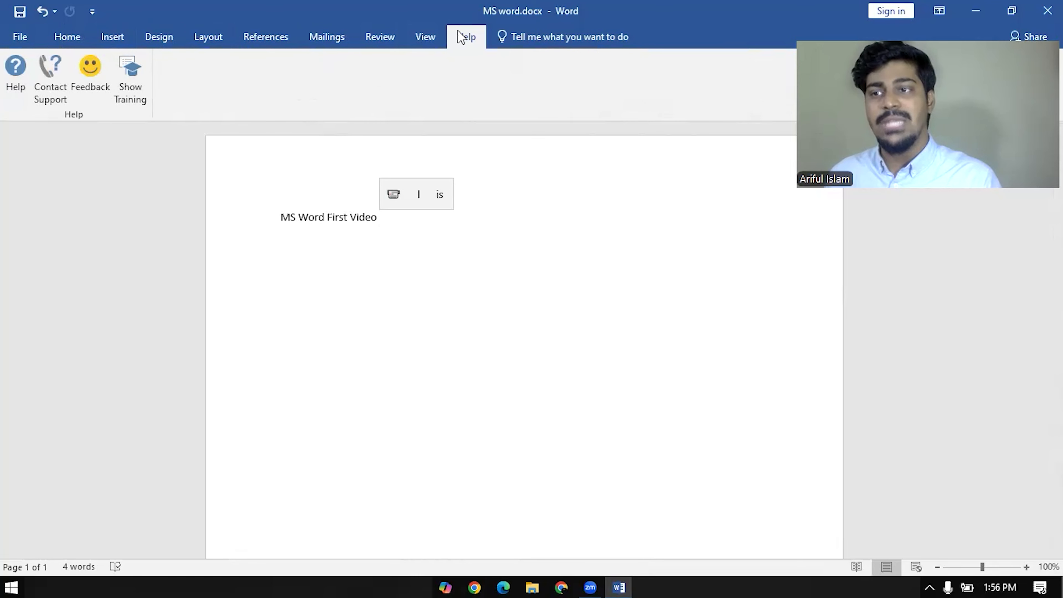
{"action": "left_click", "coordinate": [78, 42]}
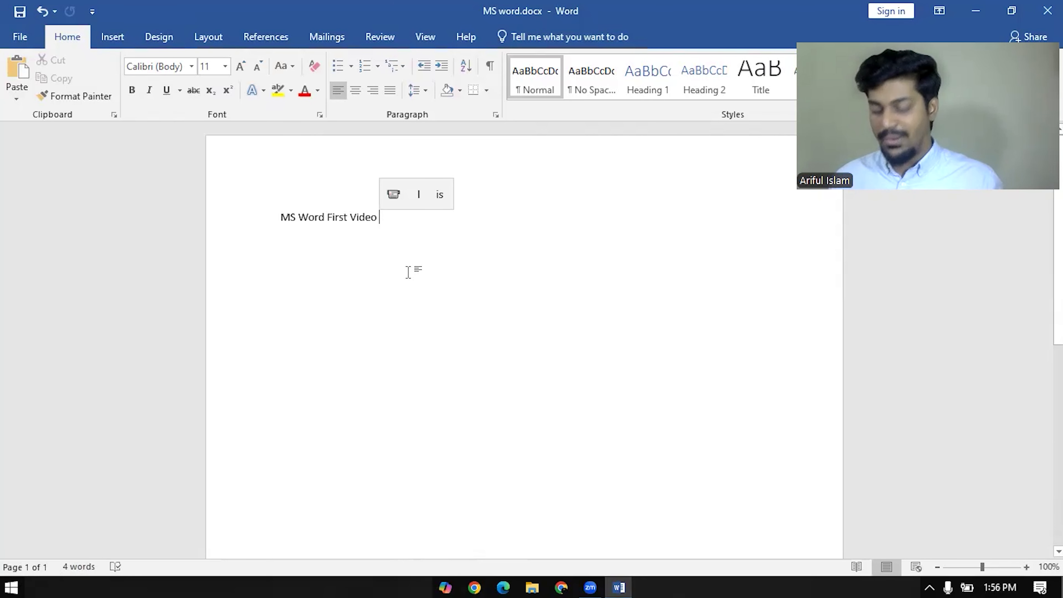
Step: Insert a page break after the text "MS Word First Video" to start a second page
{"action": "key", "text": "ctrl+Return"}
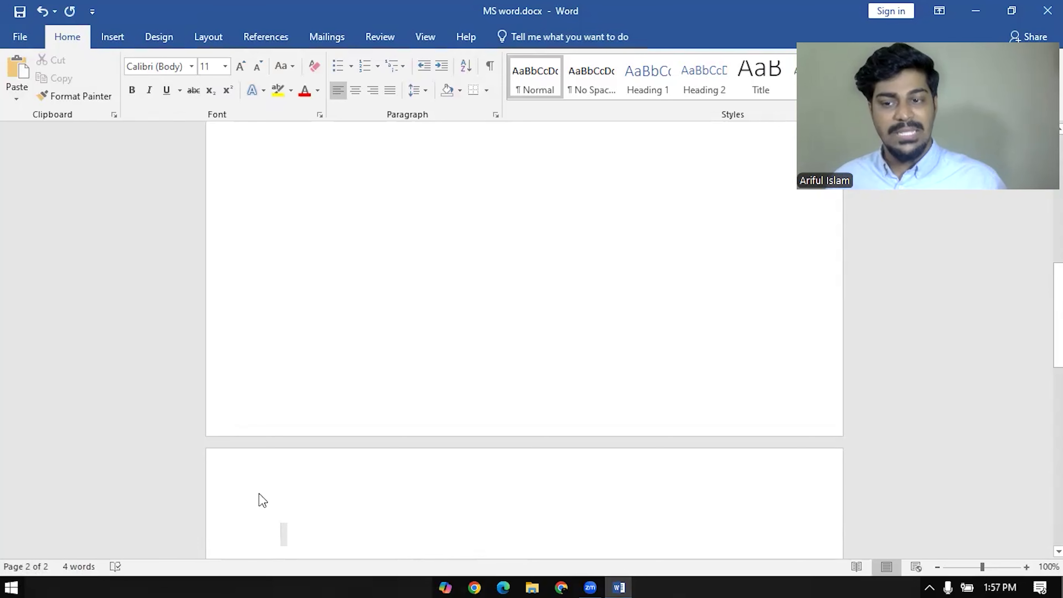
{"action": "scroll", "coordinate": [338, 342], "scroll_direction": "up", "scroll_amount": 4}
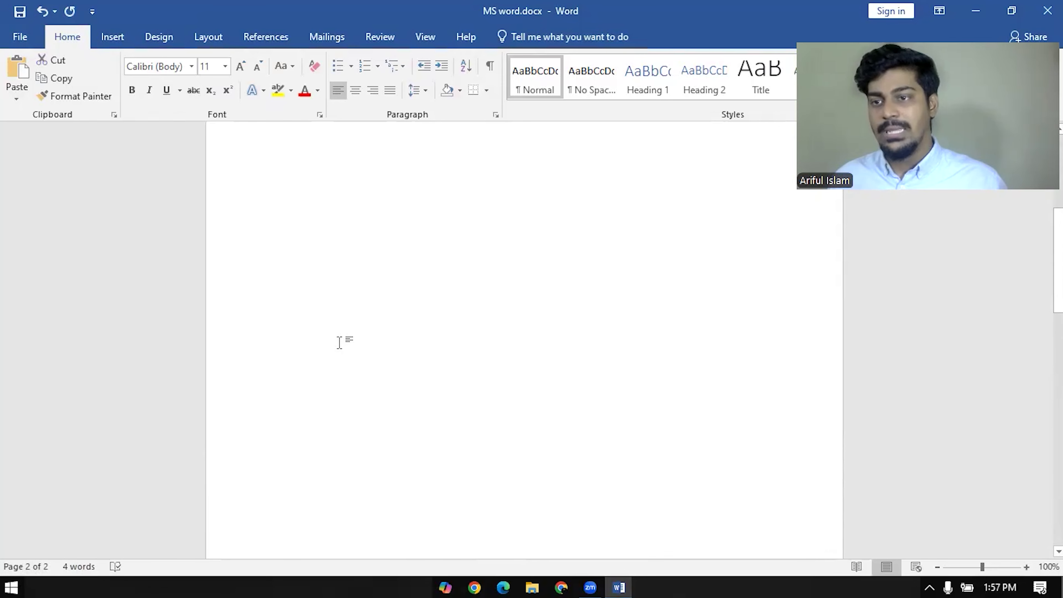
Step: Go back to the first page and select single words in the line "MS Word First Video"
{"action": "scroll", "coordinate": [339, 342], "scroll_direction": "up", "scroll_amount": 3}
{"action": "scroll", "coordinate": [338, 346], "scroll_direction": "up", "scroll_amount": 3}
{"action": "left_click", "coordinate": [380, 217]}
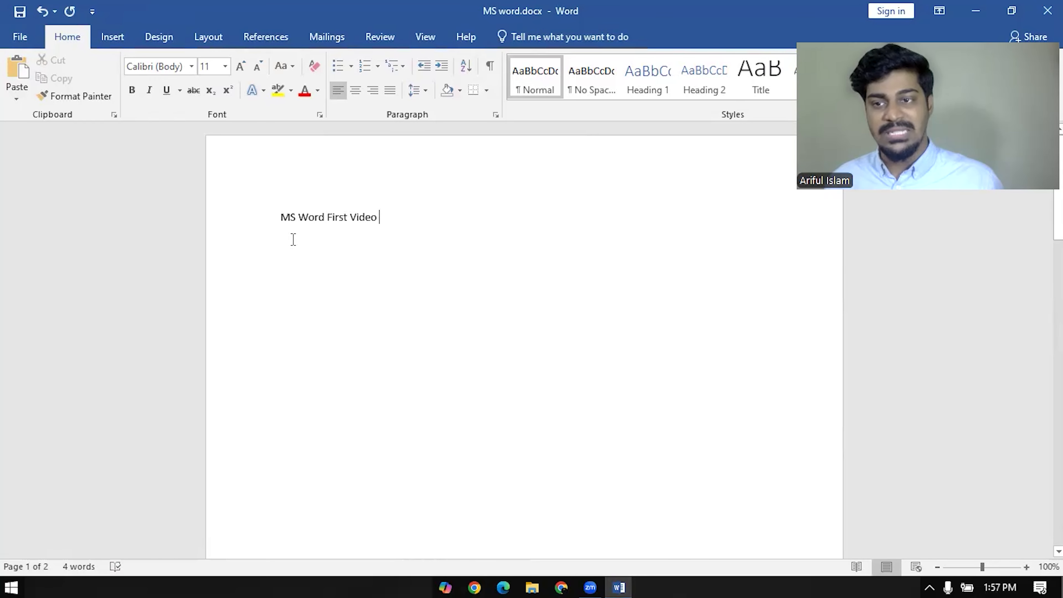
{"action": "double_click", "coordinate": [287, 216]}
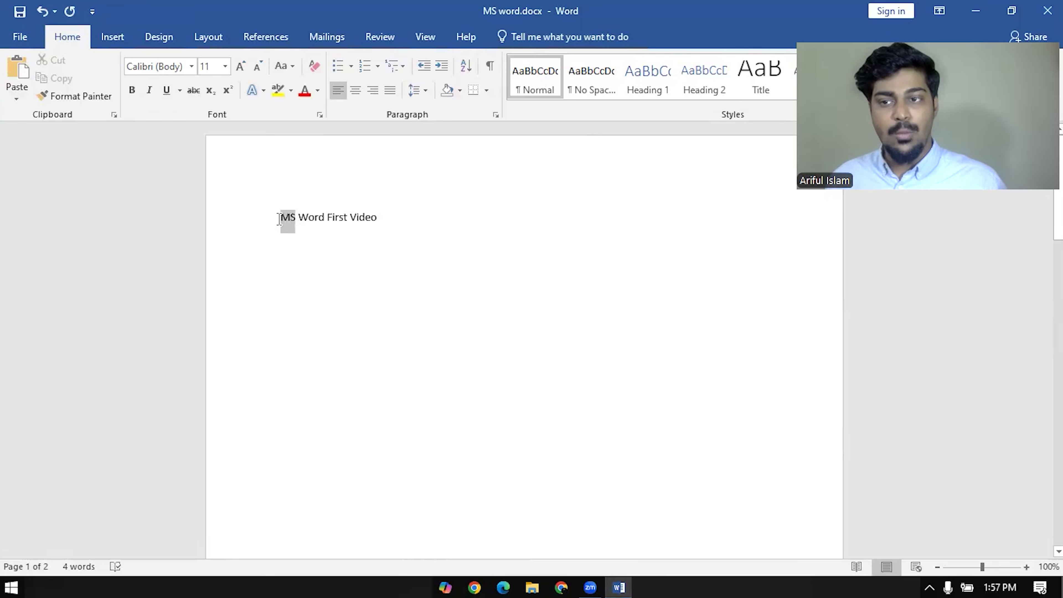
{"action": "double_click", "coordinate": [313, 217]}
{"action": "left_click", "coordinate": [339, 215]}
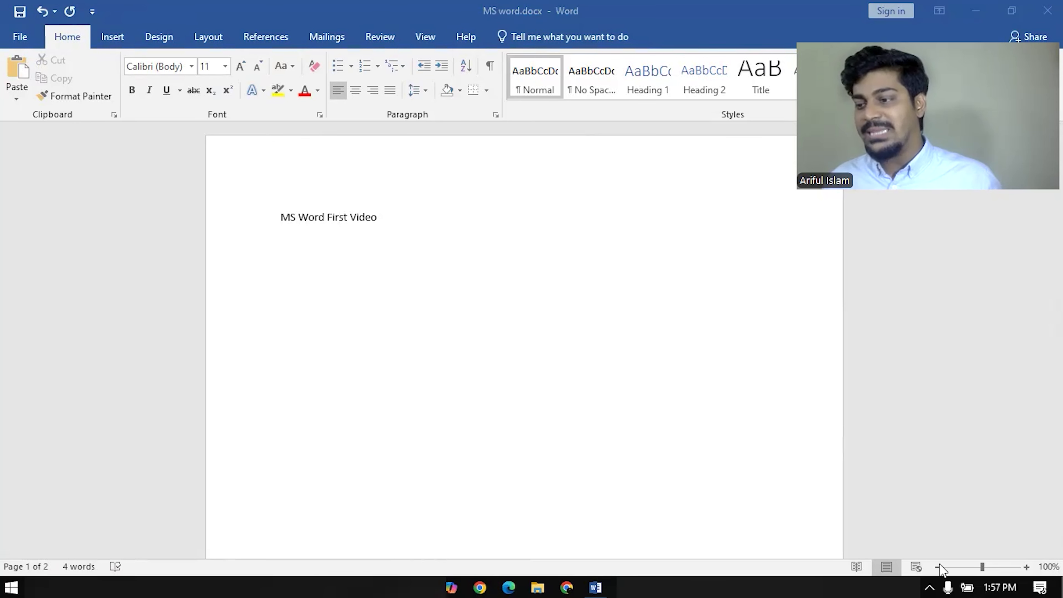
Step: Show the document in Read Mode, try to enter a letter, and return to Print Layout with the cursor after the text
{"action": "left_click", "coordinate": [856, 568]}
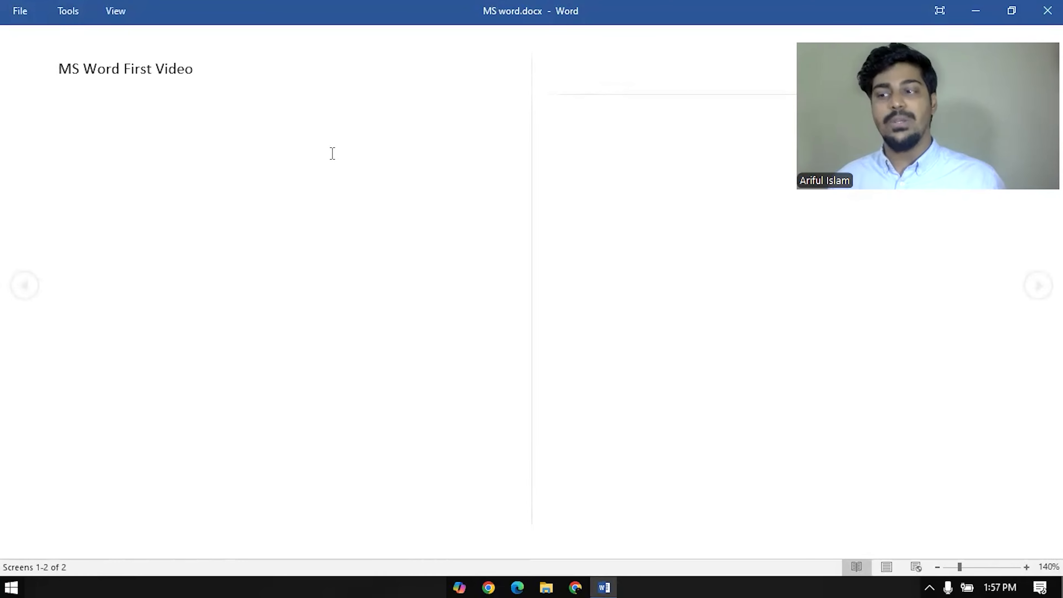
{"action": "key", "text": "a"}
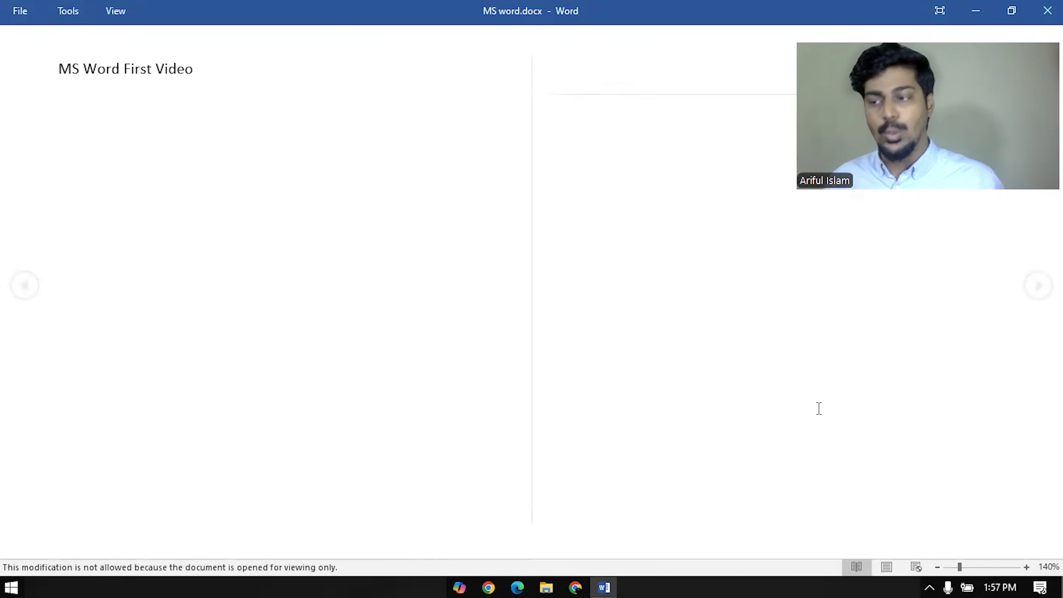
{"action": "left_click", "coordinate": [887, 566]}
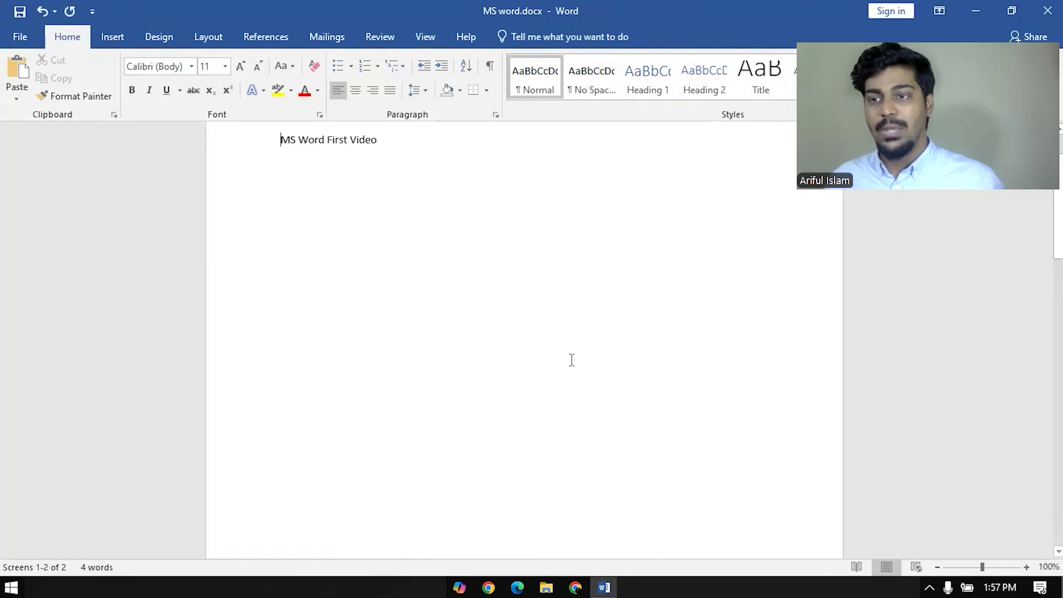
{"action": "left_click", "coordinate": [403, 217]}
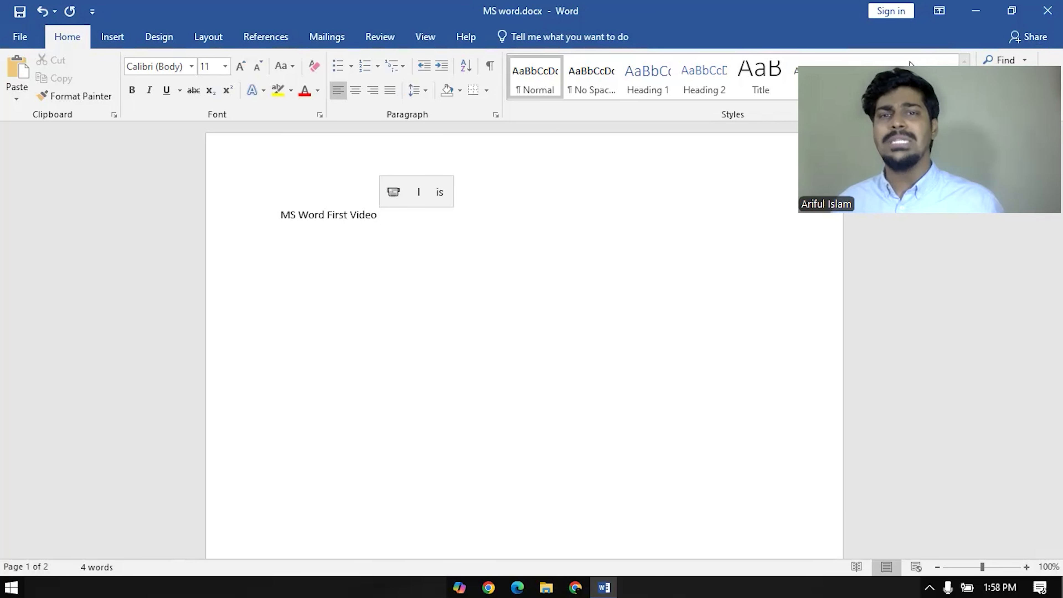
Step: Show the document in Web Layout, select the line "MS Word First Video", and return to Print Layout
{"action": "left_click", "coordinate": [915, 567]}
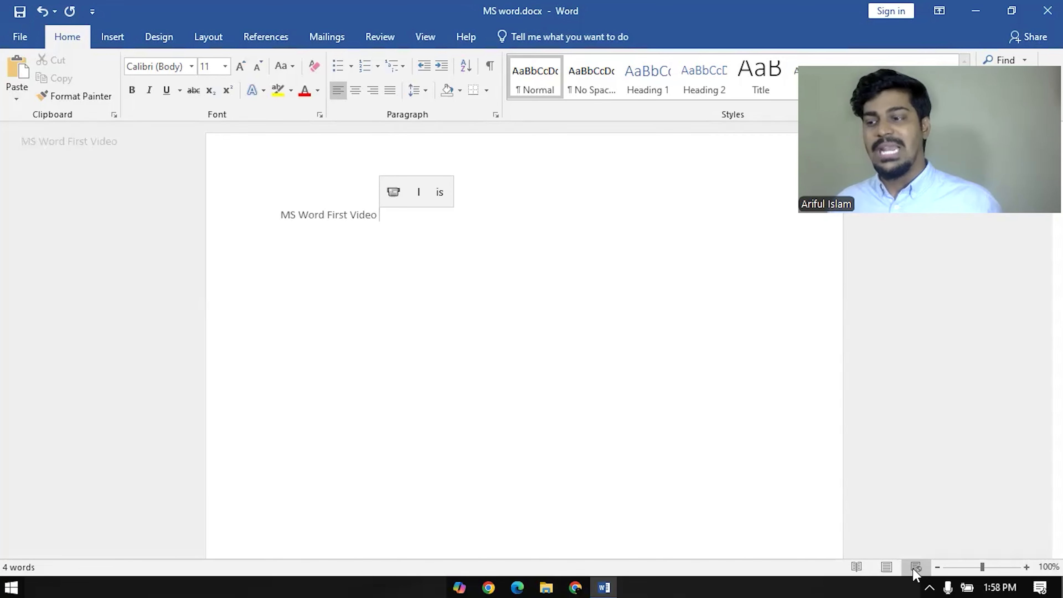
{"action": "left_click_drag", "start_coordinate": [142, 139], "coordinate": [5, 149]}
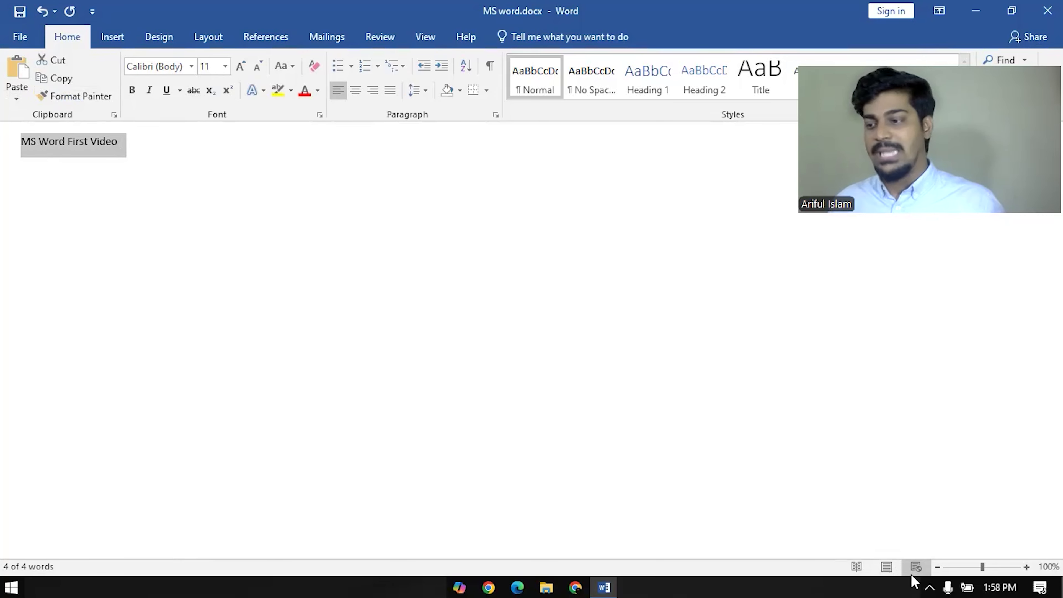
{"action": "left_click", "coordinate": [886, 566]}
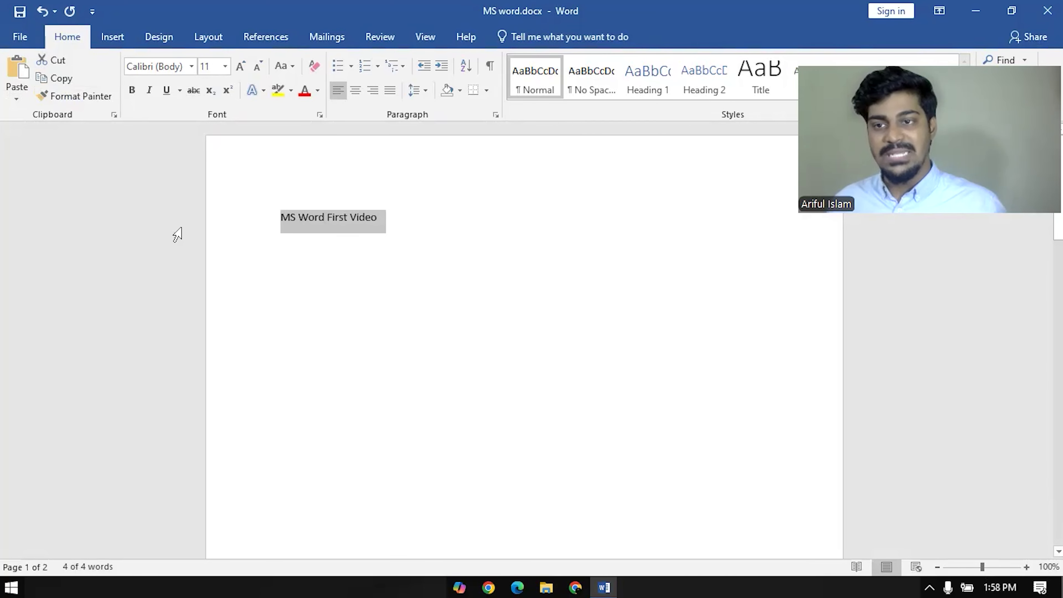
Step: Zoom the document in to 196%, then reduce it in steps to 120%, leaving the Zoom dialog unused
{"action": "mouse_move", "coordinate": [983, 567]}
{"action": "left_mouse_down"}
{"action": "mouse_move", "coordinate": [992, 568]}
{"action": "mouse_move", "coordinate": [978, 565]}
{"action": "left_mouse_up"}
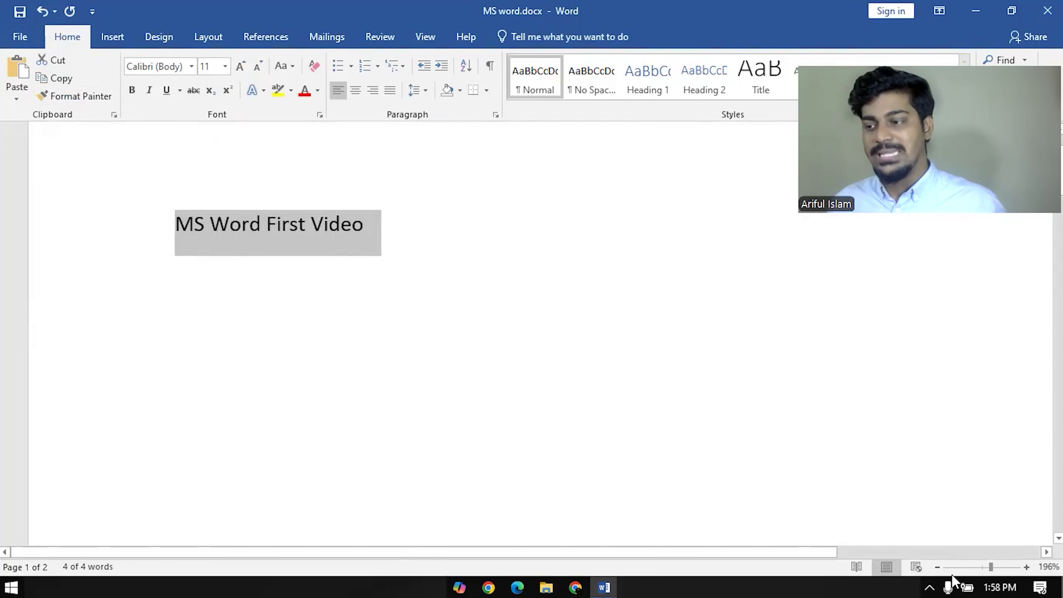
{"action": "left_click", "coordinate": [937, 567]}
{"action": "left_click", "coordinate": [1048, 567]}
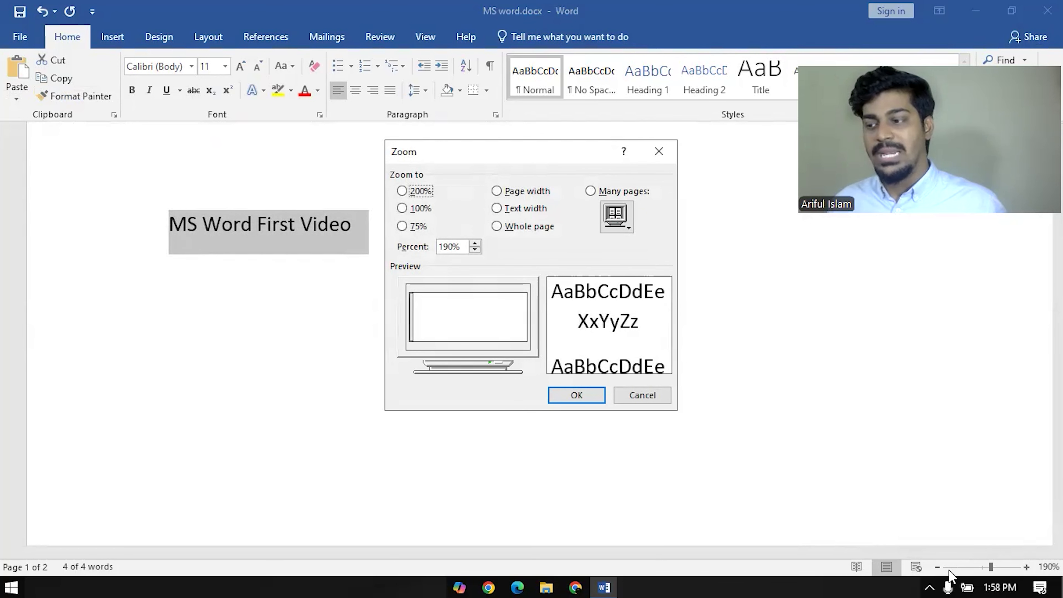
{"action": "left_click", "coordinate": [658, 158]}
{"action": "left_click", "coordinate": [937, 567]}
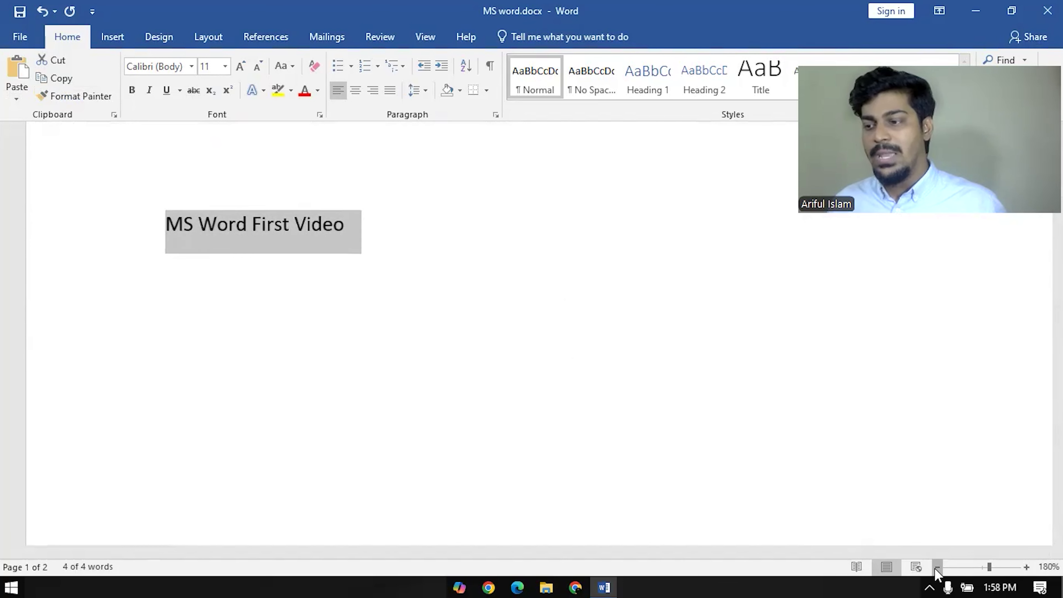
{"action": "left_click", "coordinate": [936, 568]}
{"action": "left_click", "coordinate": [937, 567]}
{"action": "left_click", "coordinate": [937, 567]}
{"action": "left_click", "coordinate": [937, 567]}
{"action": "left_click", "coordinate": [937, 567]}
{"action": "left_click", "coordinate": [937, 567]}
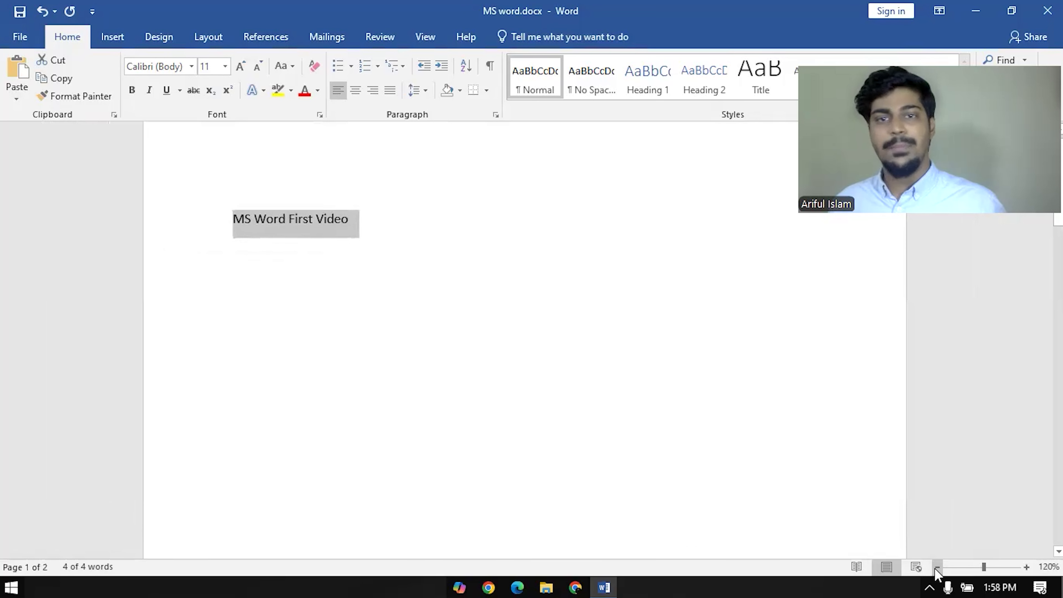
{"action": "scroll", "coordinate": [971, 485], "scroll_direction": "up", "scroll_amount": 1}
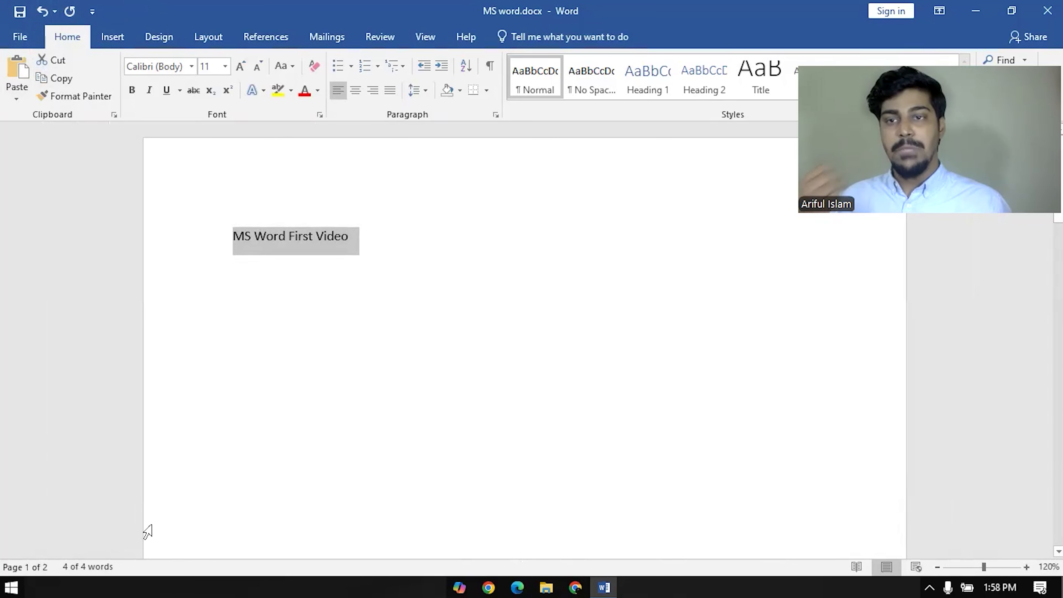
{"action": "left_click", "coordinate": [66, 260]}
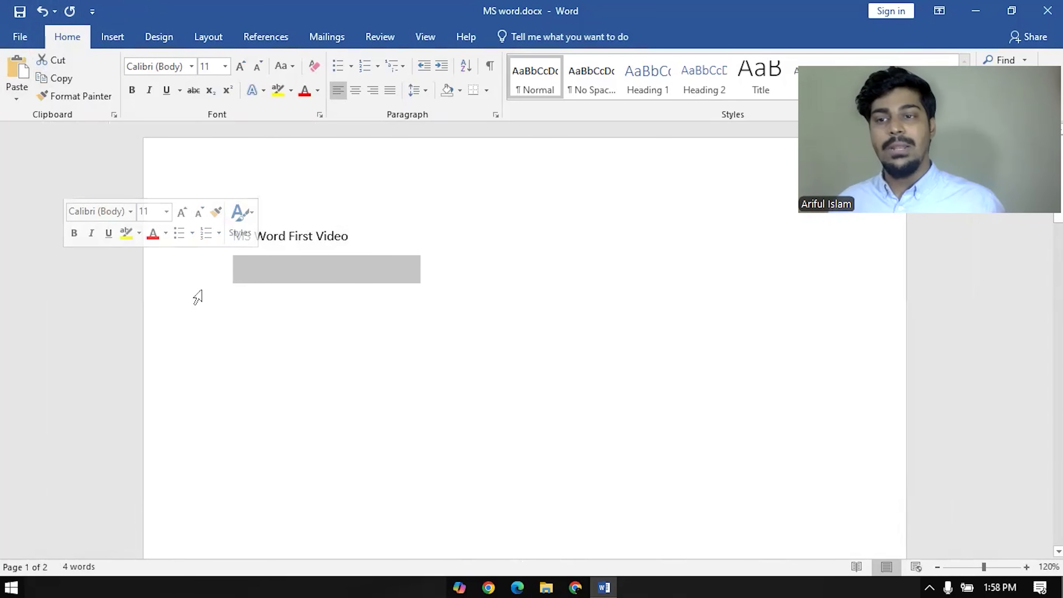
{"action": "left_click", "coordinate": [391, 246]}
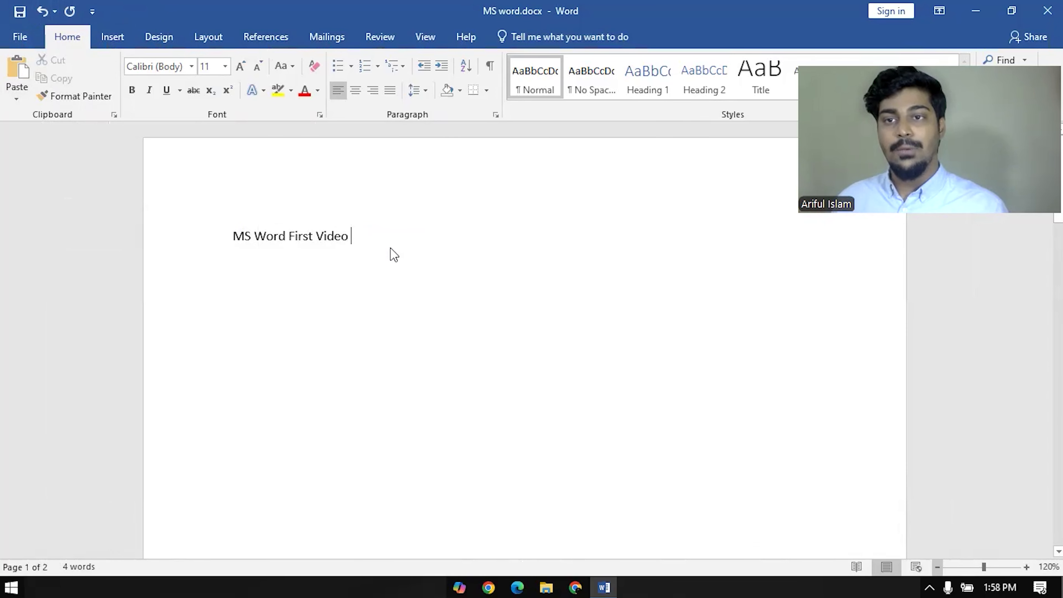
Step: Show the ribbon's access-key tips and use them to bring up the Insert commands and their key letters
{"action": "key", "text": "alt"}
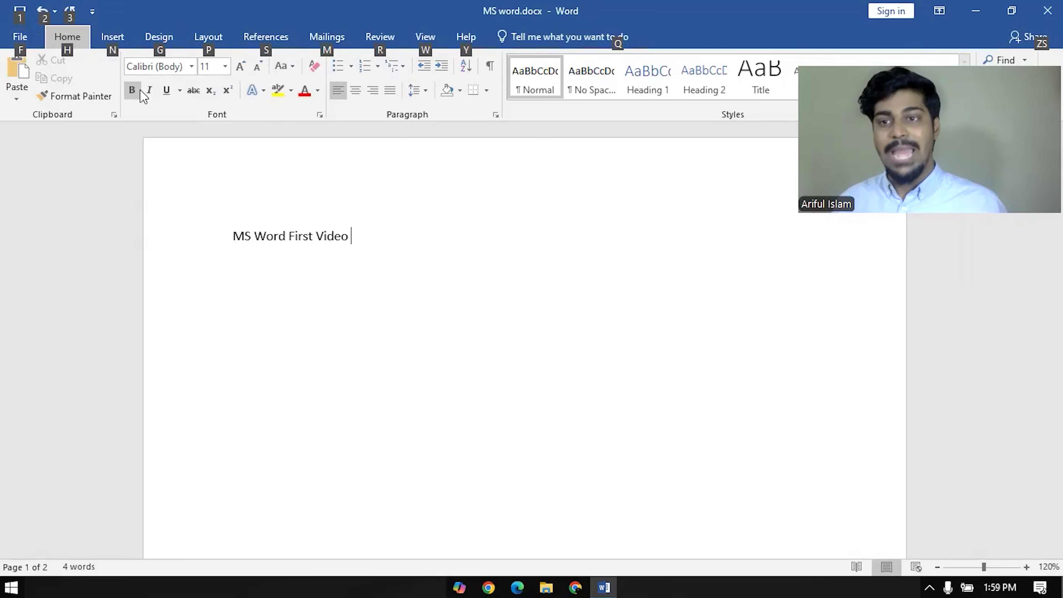
{"action": "key", "text": "n"}
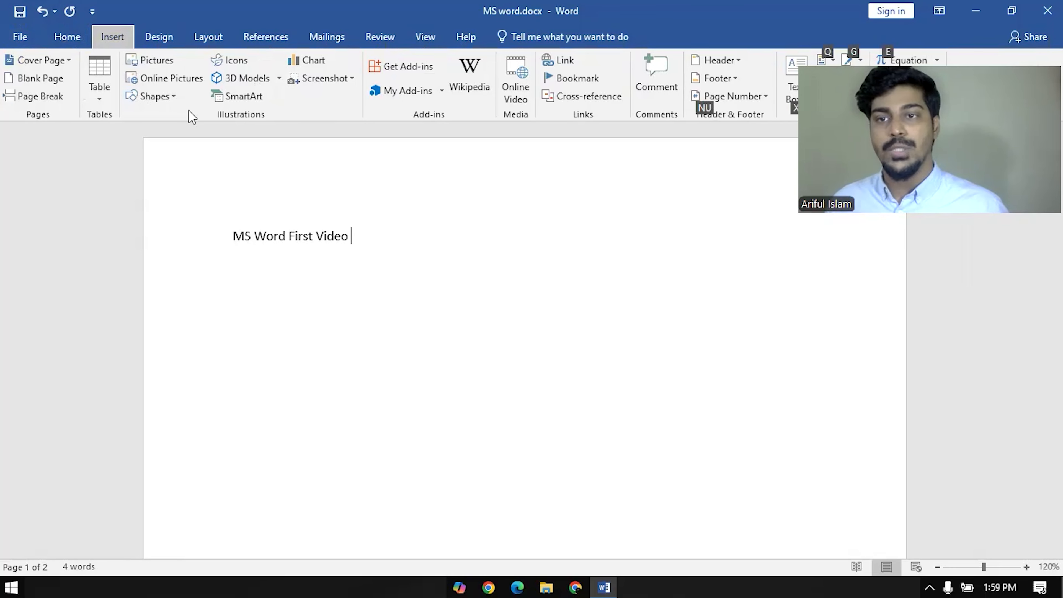
{"action": "key", "text": "alt"}
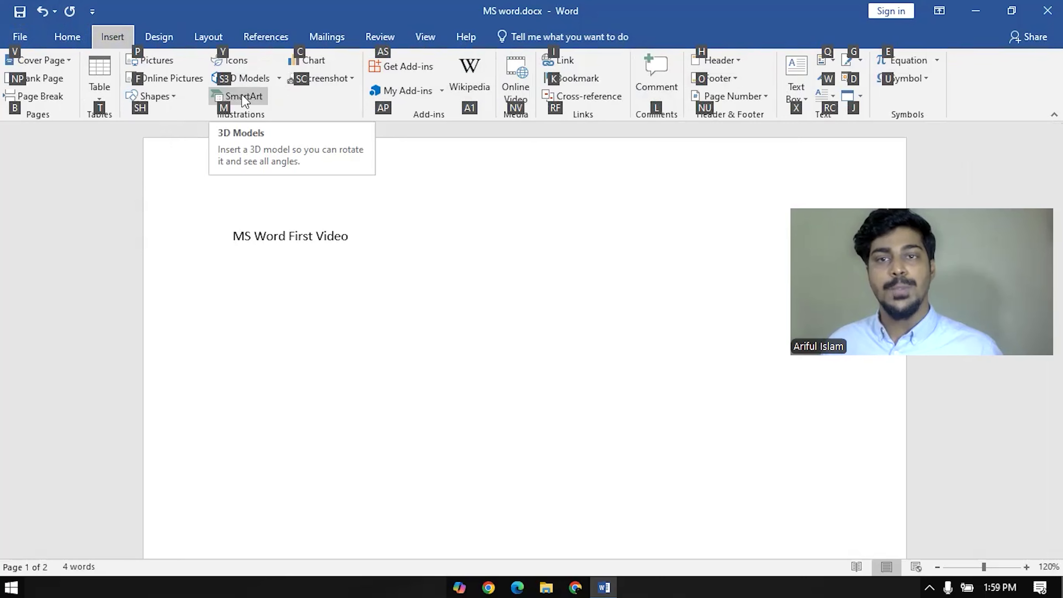
{"action": "key", "text": "Escape"}
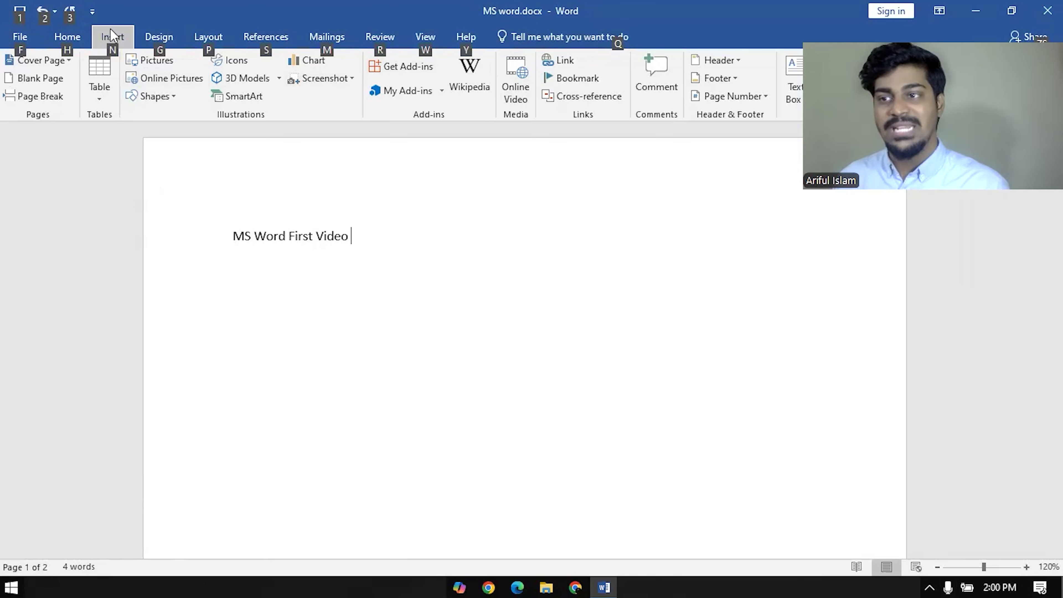
{"action": "key", "text": "alt"}
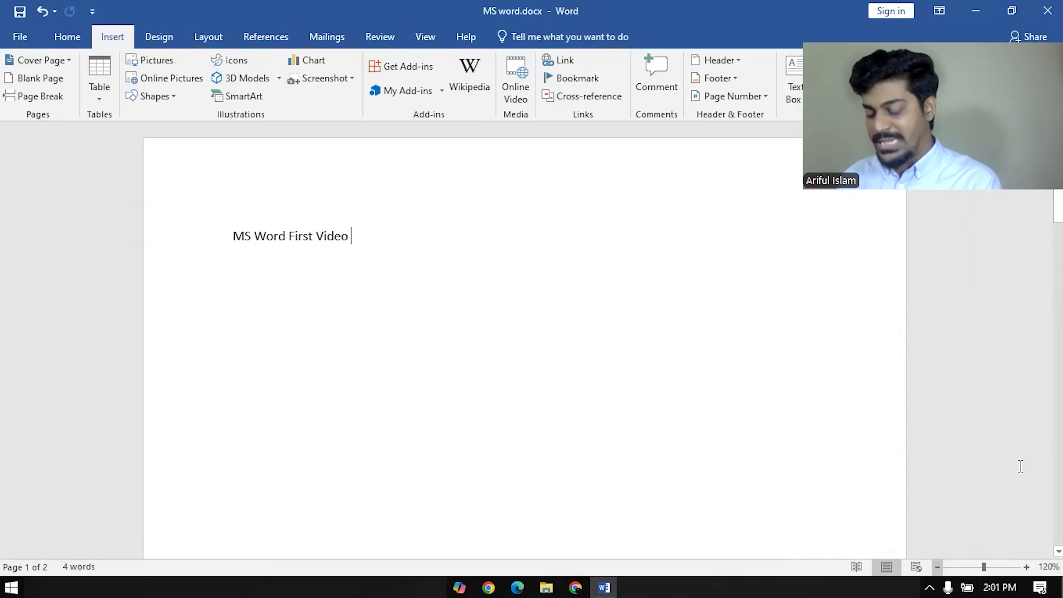
Step: Zoom the page out to 80% and back in to 110%
{"action": "scroll", "coordinate": [1020, 466], "scroll_direction": "down", "scroll_amount": 4}
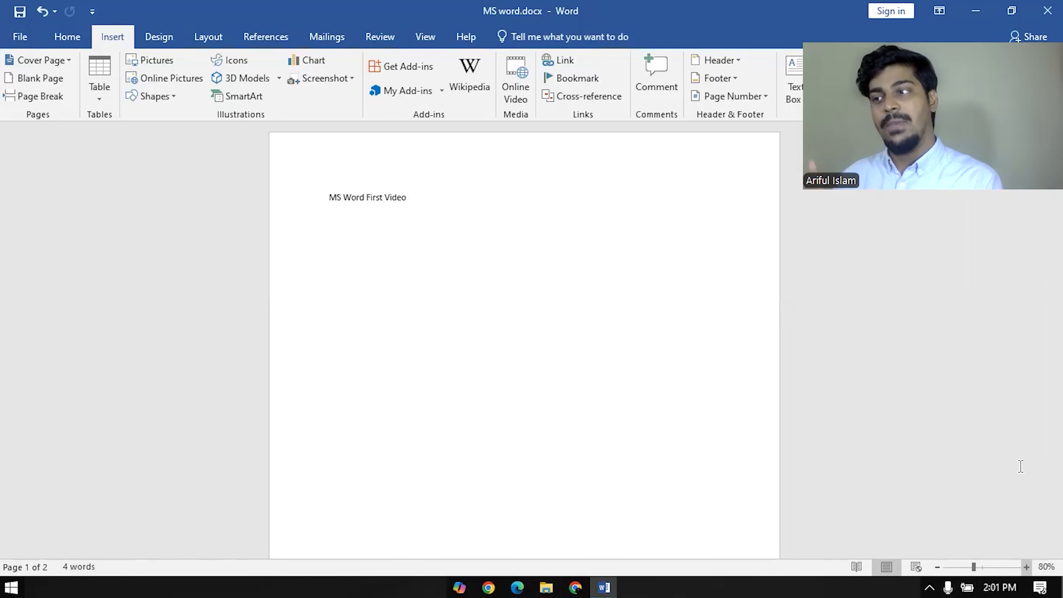
{"action": "scroll", "coordinate": [1020, 466], "scroll_direction": "up", "scroll_amount": 2}
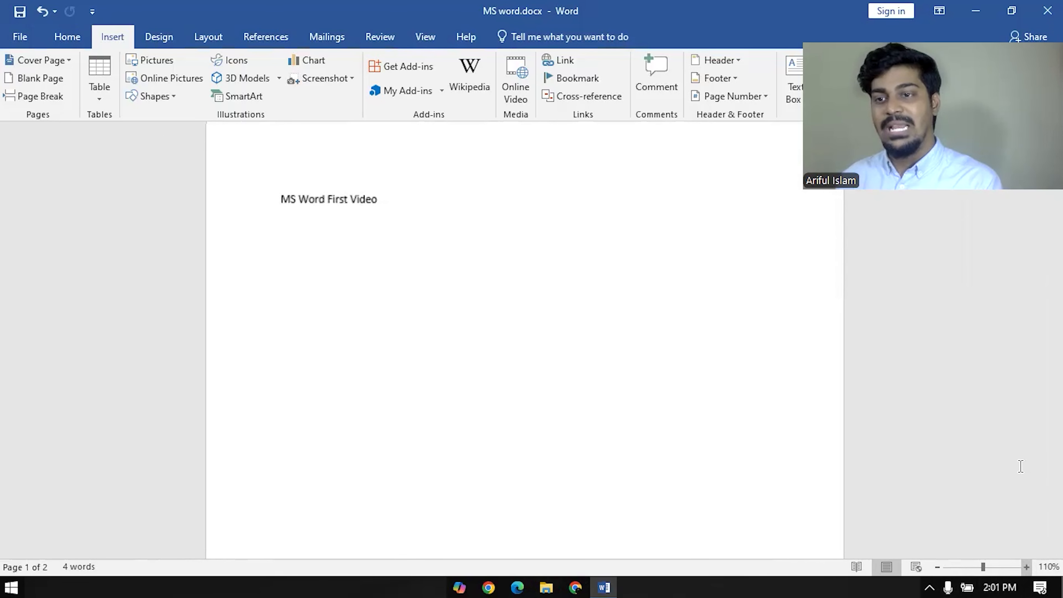
{"action": "scroll", "coordinate": [1020, 466], "scroll_direction": "up", "scroll_amount": 1}
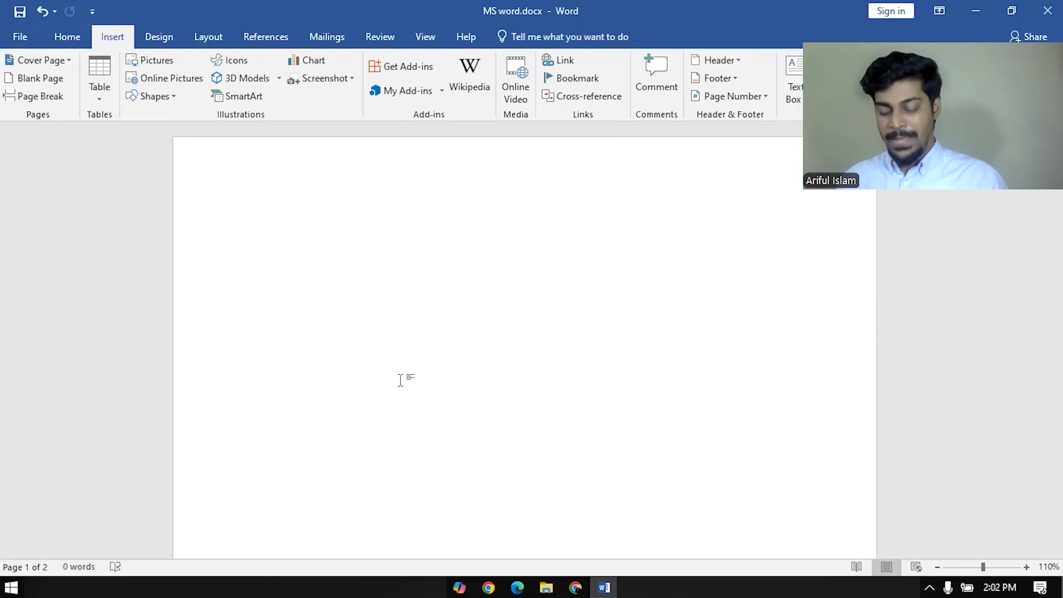
Step: Enter the sample-text formula =rand(3,3) on the empty first page, leaving the cursor after the closing parenthesis
{"action": "type", "text": "="}
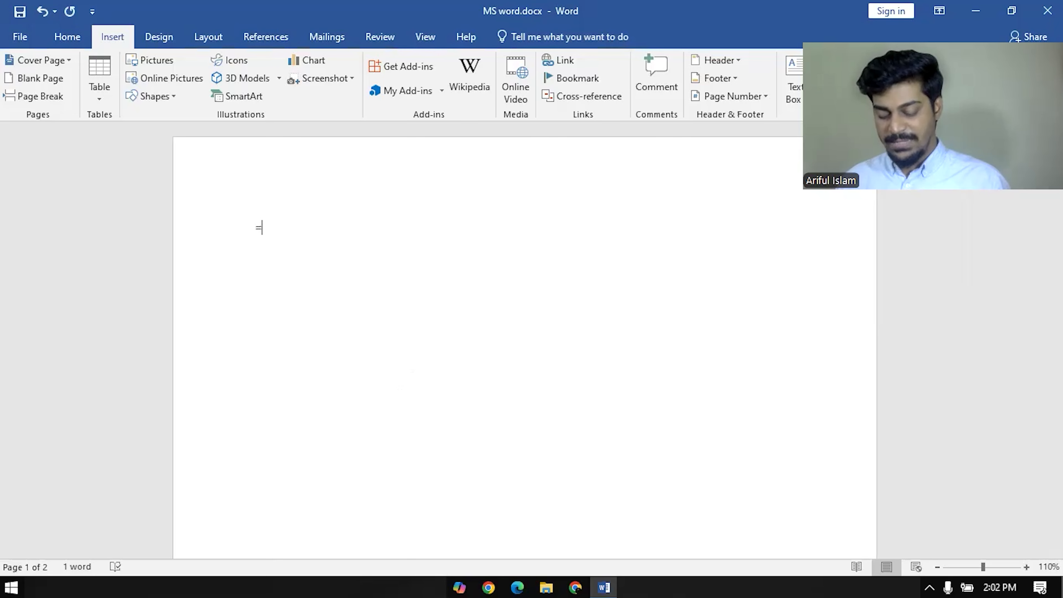
{"action": "type", "text": "rand"}
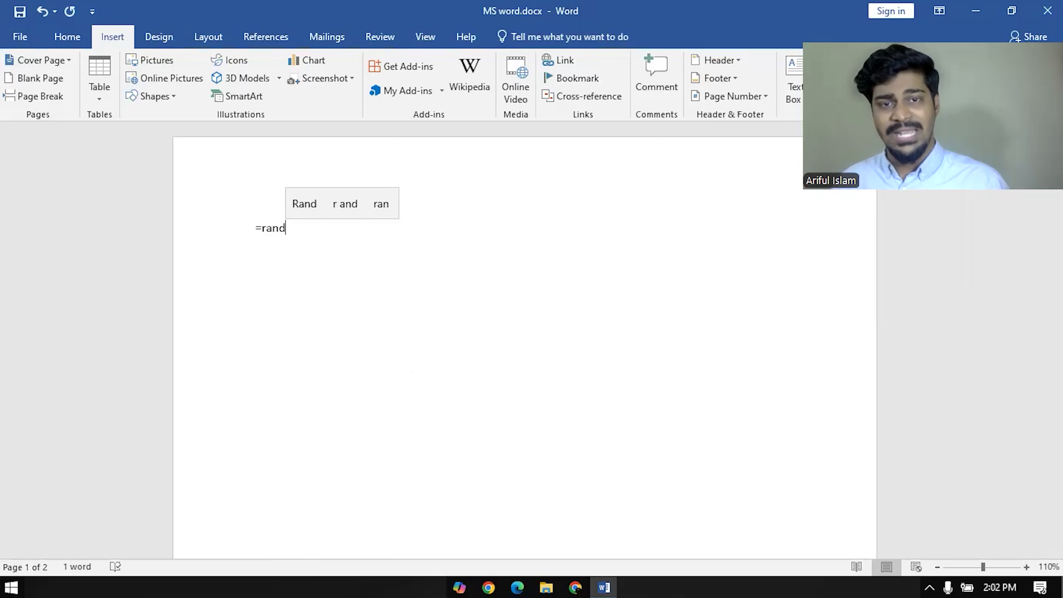
{"action": "type", "text": "("}
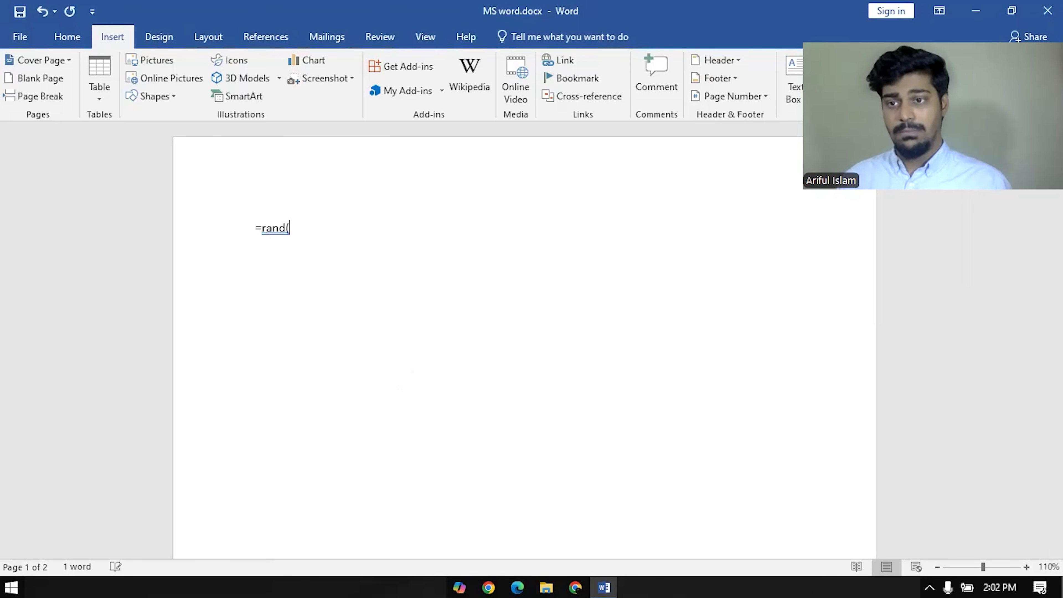
{"action": "type", "text": ")"}
{"action": "key", "text": "Left"}
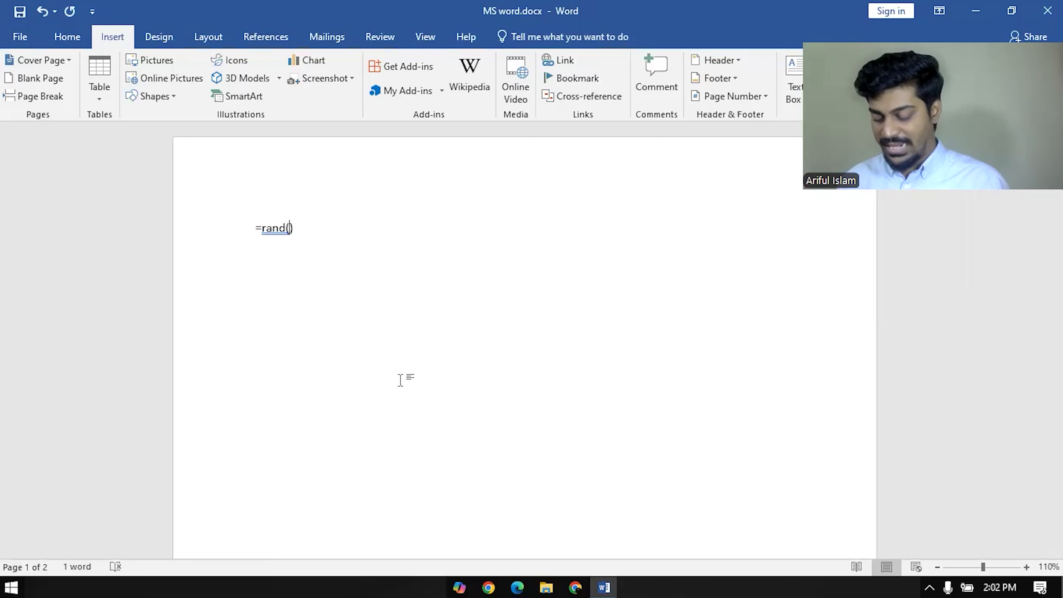
{"action": "type", "text": "3,3"}
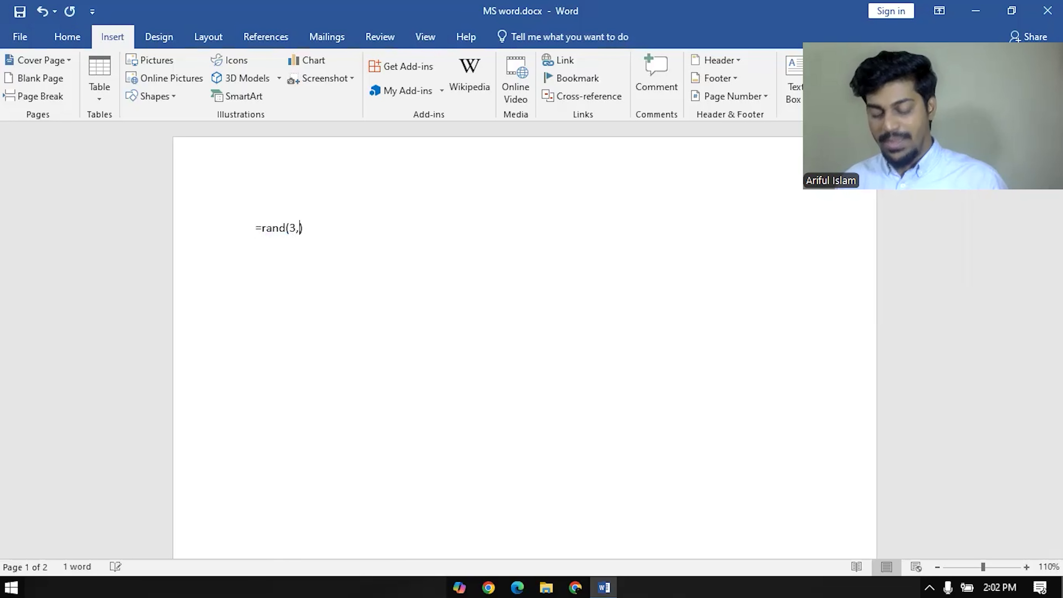
{"action": "key", "text": "Left"}
{"action": "key", "text": "Left"}
{"action": "key", "text": "Left"}
{"action": "key", "text": "Right"}
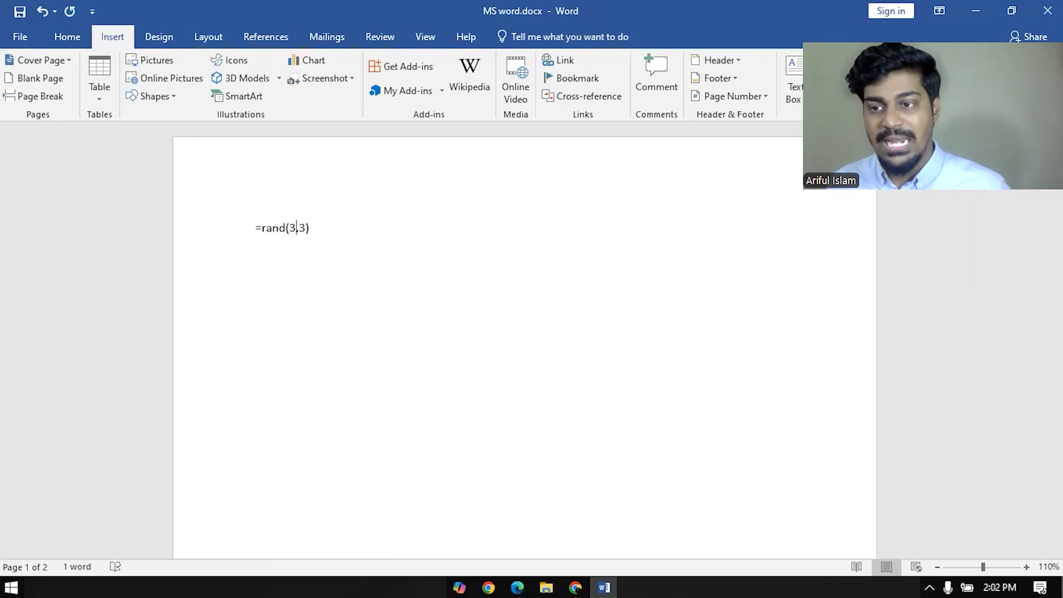
{"action": "key", "text": "Right"}
{"action": "key", "text": "Right"}
{"action": "key", "text": "Right"}
{"action": "key", "text": "Right"}
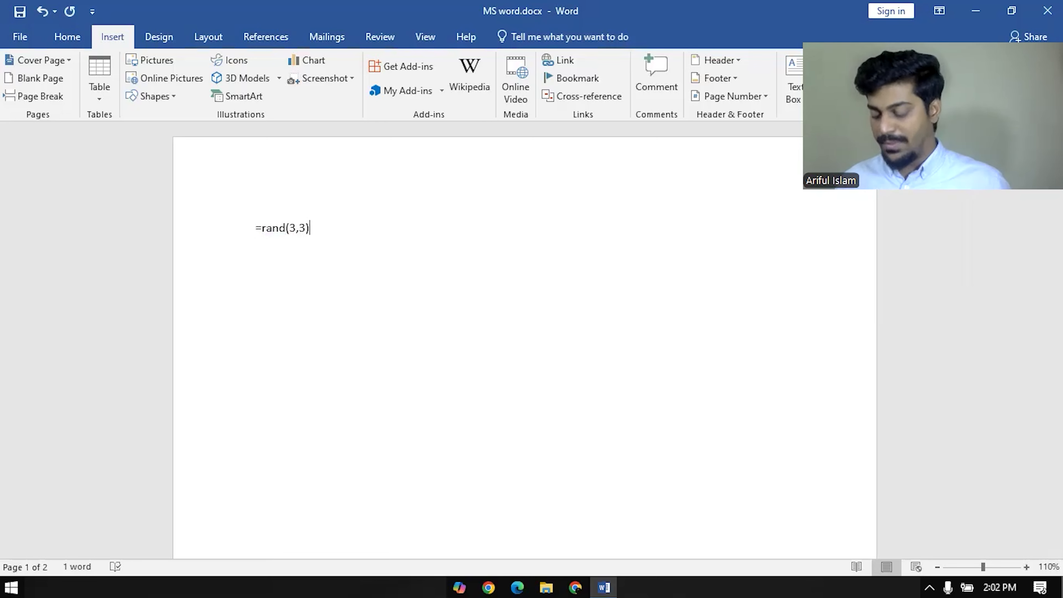
Step: Run the =rand(3,3) formula to generate three paragraphs of three sentences each, and place the cursor within the generated text
{"action": "left_click", "coordinate": [1026, 567]}
{"action": "left_click", "coordinate": [1025, 567]}
{"action": "left_click", "coordinate": [1026, 568]}
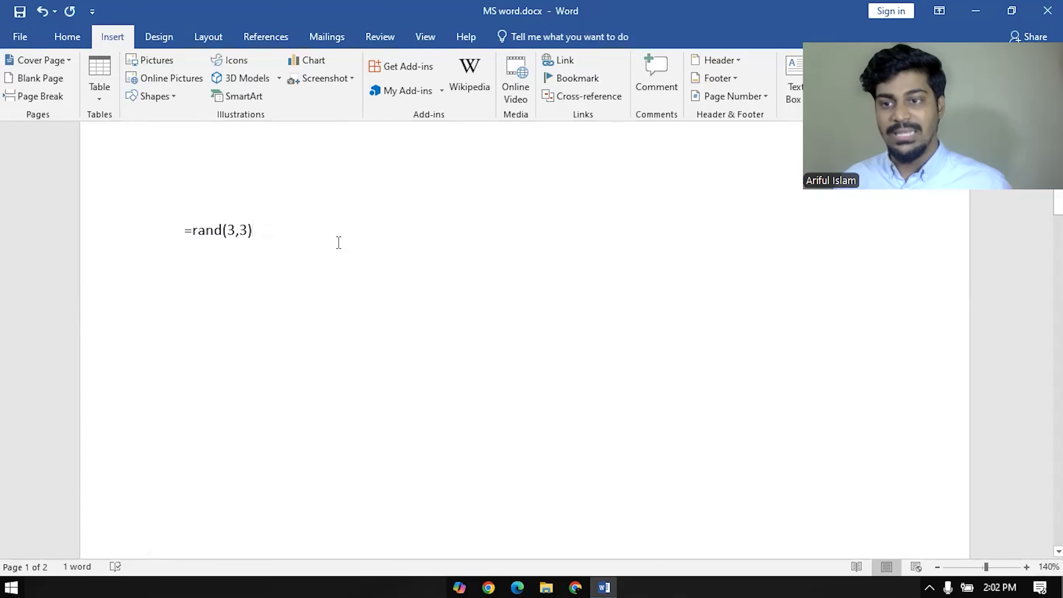
{"action": "key", "text": "Return"}
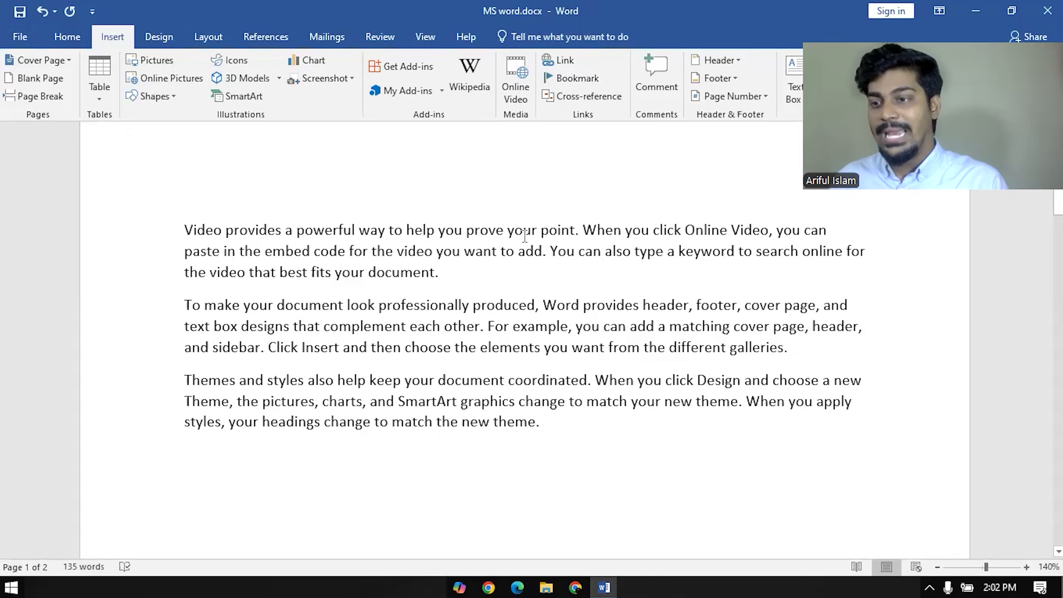
{"action": "left_click", "coordinate": [438, 305]}
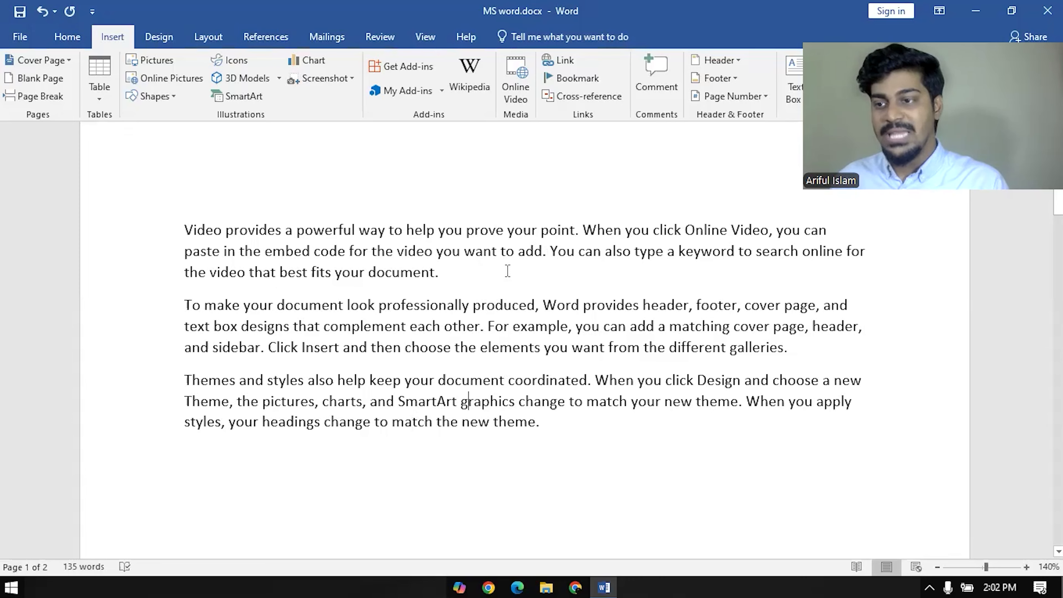
Step: Copy the first paragraph's last sentence to the end of the third paragraph and after the first sentence of the second paragraph
{"action": "left_click_drag", "start_coordinate": [470, 275], "coordinate": [552, 250]}
{"action": "key", "text": "ctrl+c"}
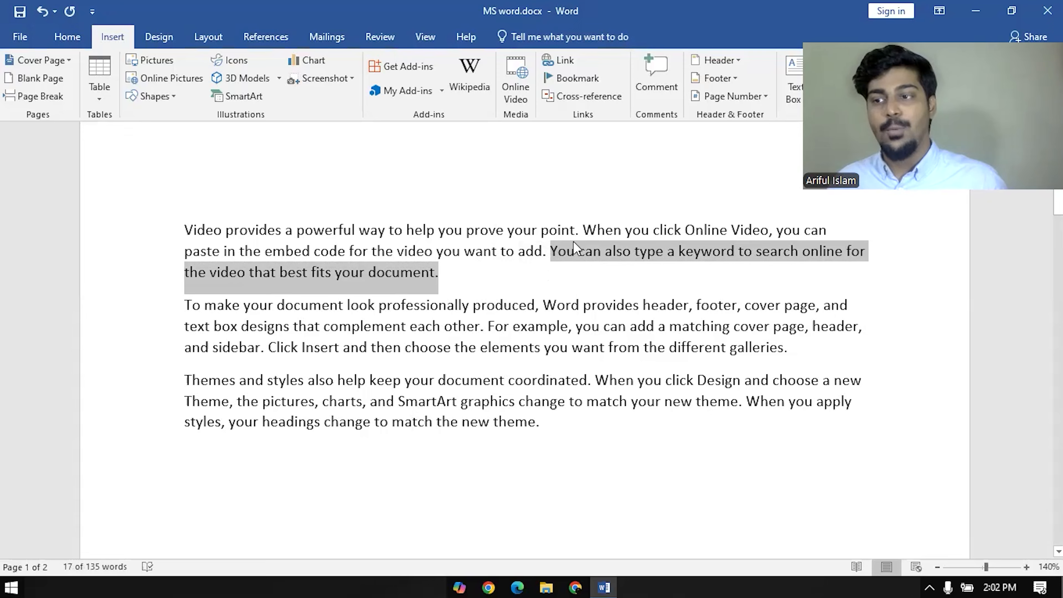
{"action": "left_click", "coordinate": [586, 419]}
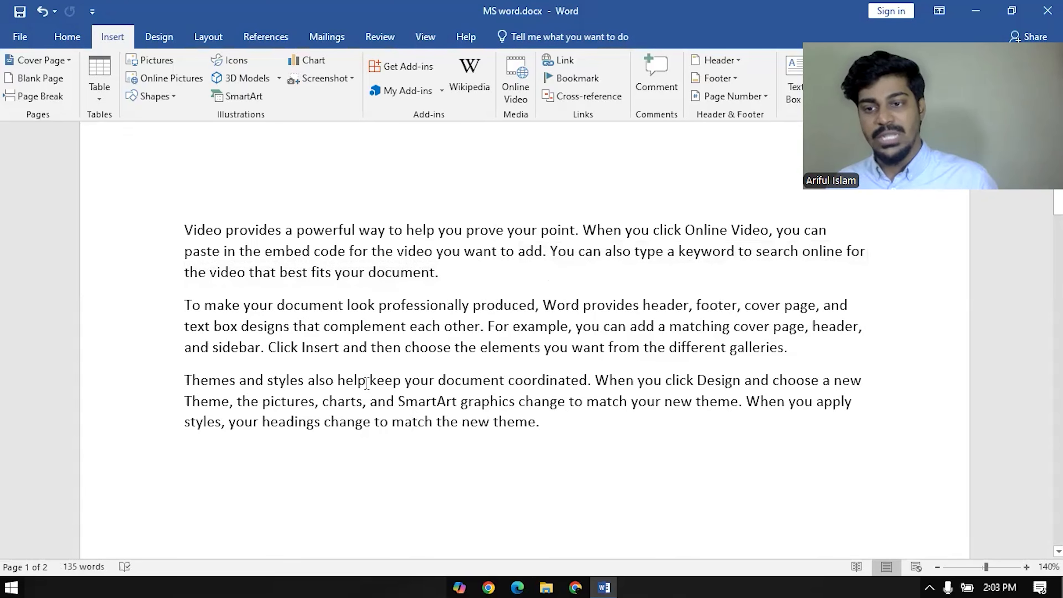
{"action": "triple_click", "coordinate": [576, 419]}
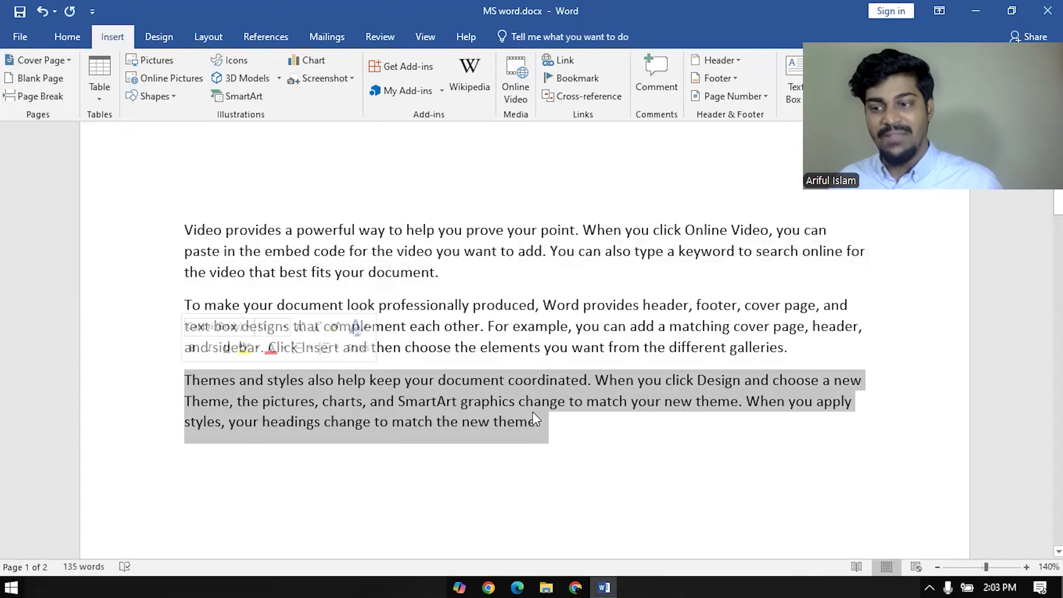
{"action": "left_click", "coordinate": [572, 427]}
{"action": "key", "text": "ctrl+v"}
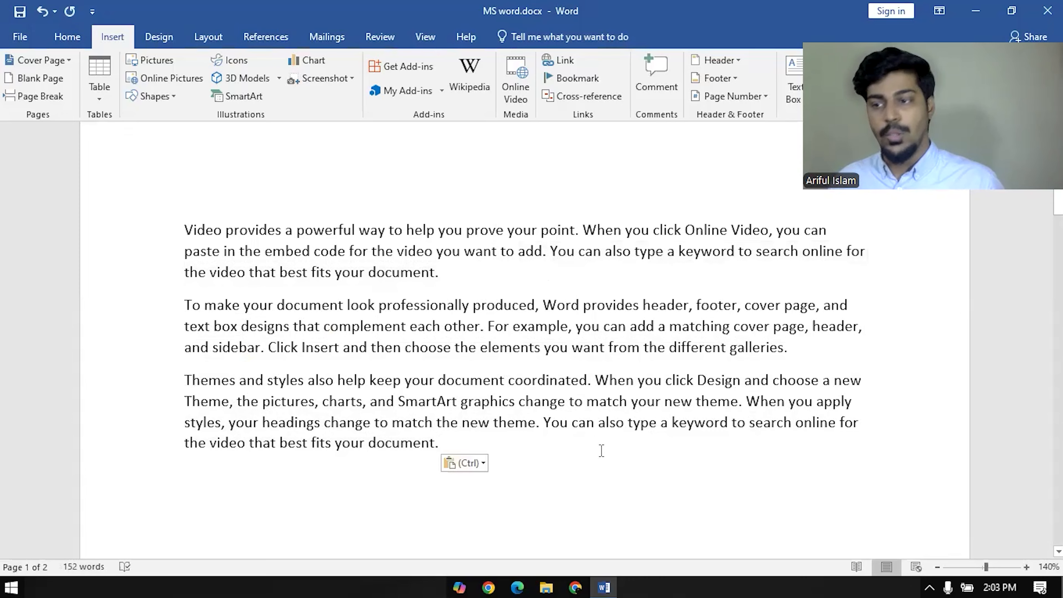
{"action": "left_click", "coordinate": [486, 327]}
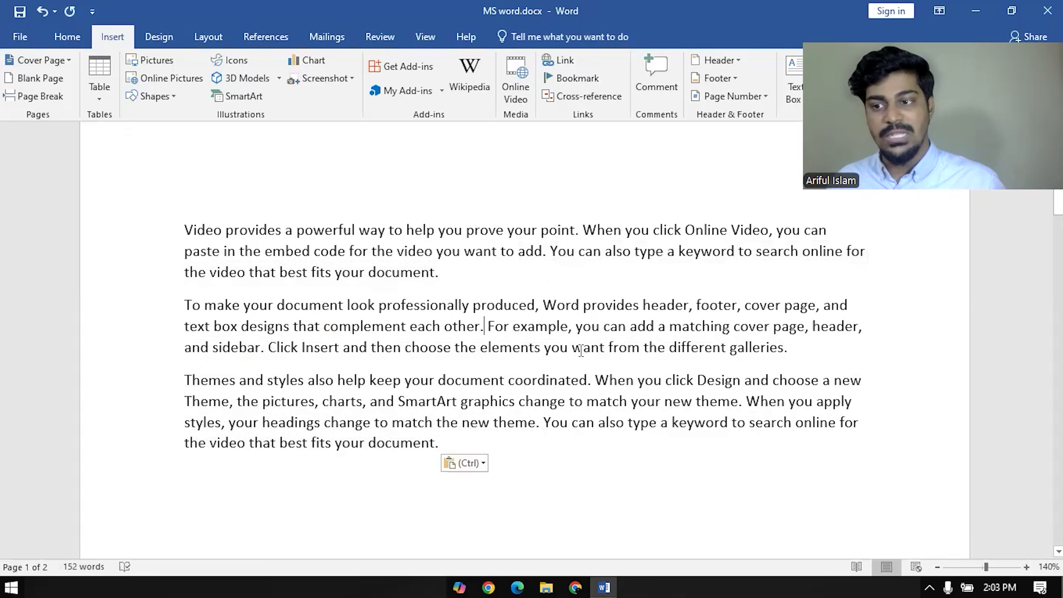
{"action": "key", "text": "ctrl+v"}
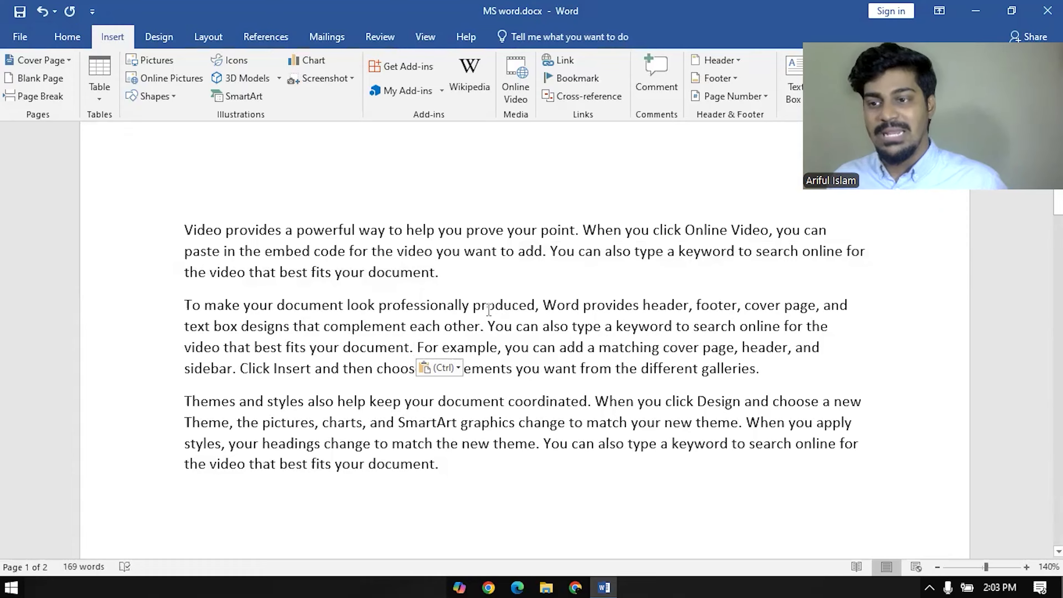
Step: Move the first two sentences of the second paragraph to the end of the third paragraph
{"action": "left_click_drag", "start_coordinate": [414, 347], "coordinate": [175, 307]}
{"action": "key", "text": "ctrl+c"}
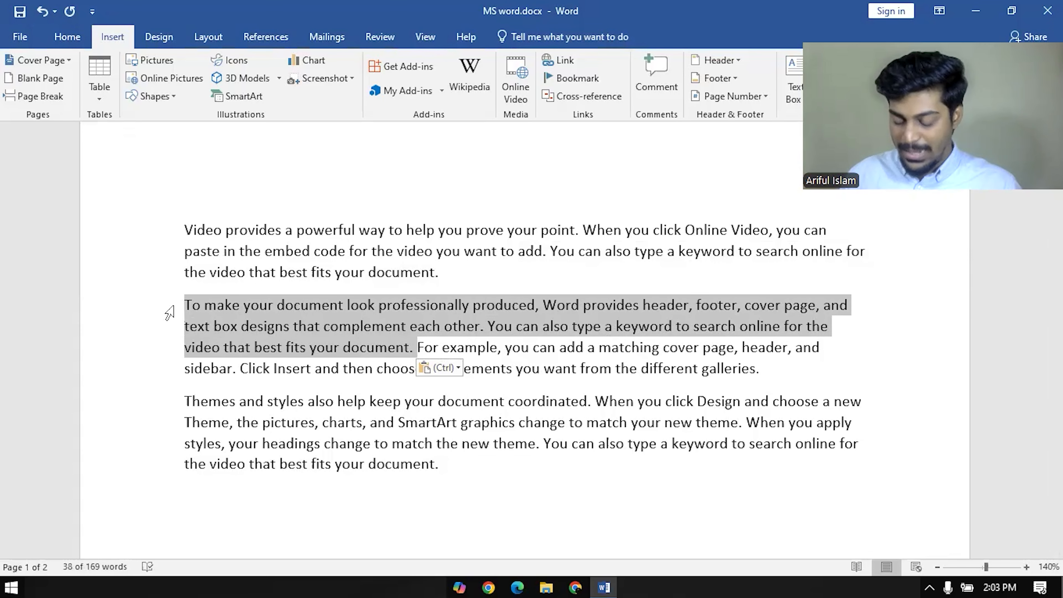
{"action": "key", "text": "Delete"}
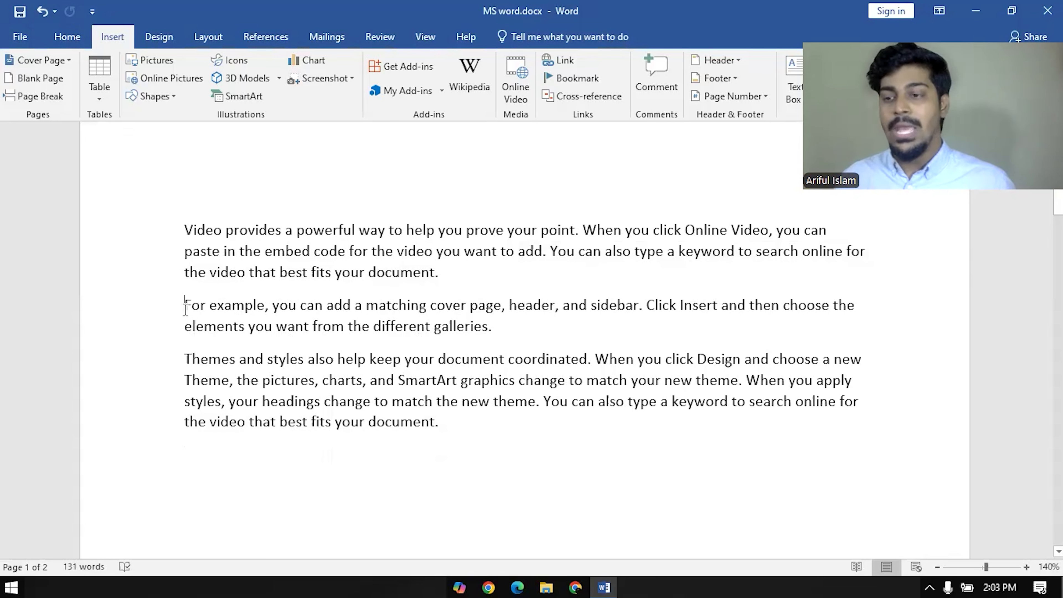
{"action": "left_click", "coordinate": [506, 421]}
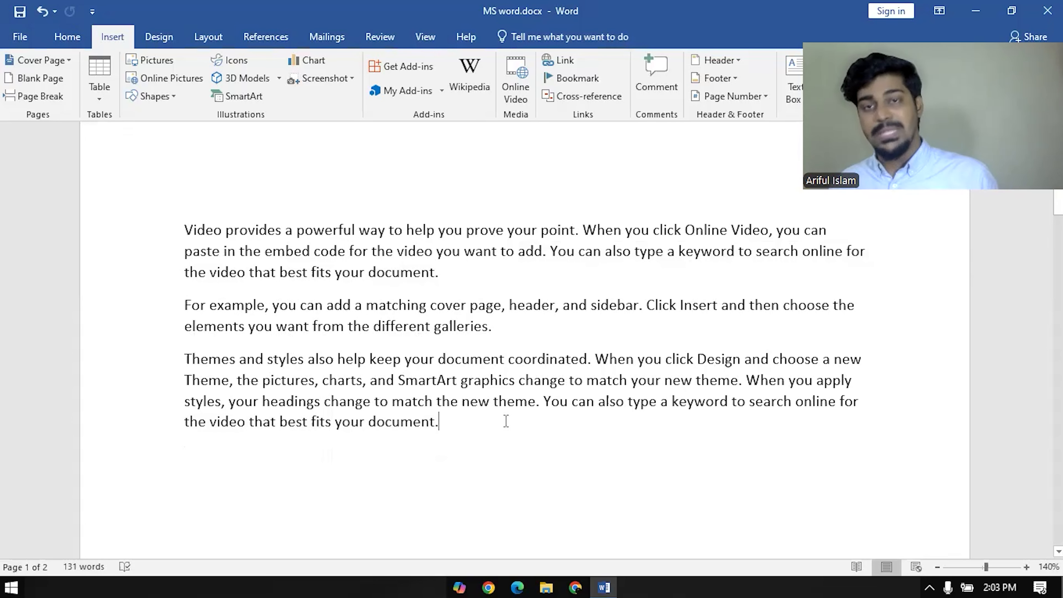
{"action": "key", "text": "ctrl+v"}
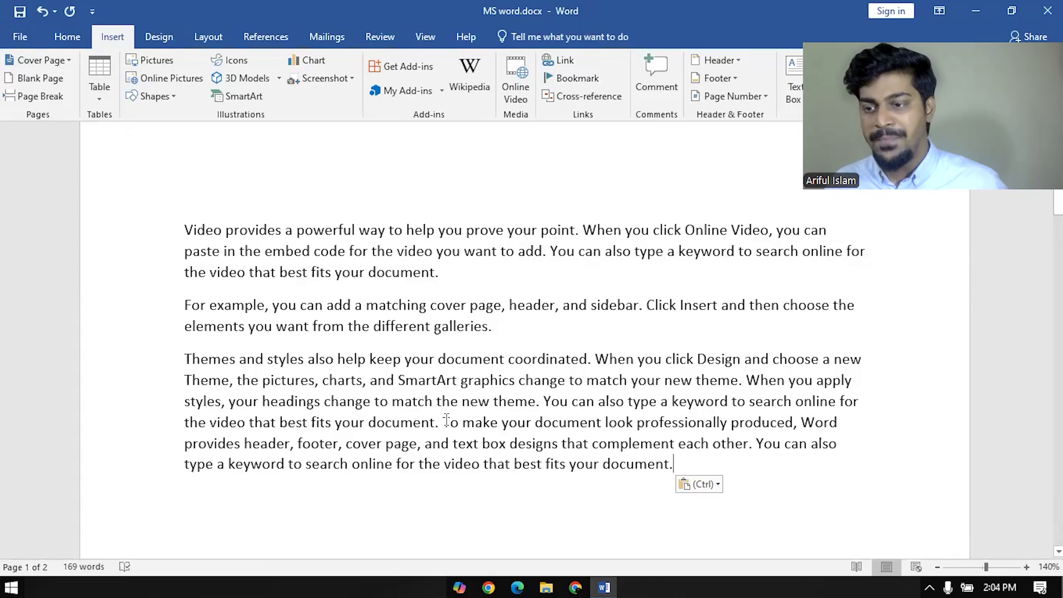
Step: Delete the word "To" from the moved text in the third paragraph and undo the deletion, doing this twice
{"action": "left_click_drag", "start_coordinate": [442, 421], "coordinate": [458, 426]}
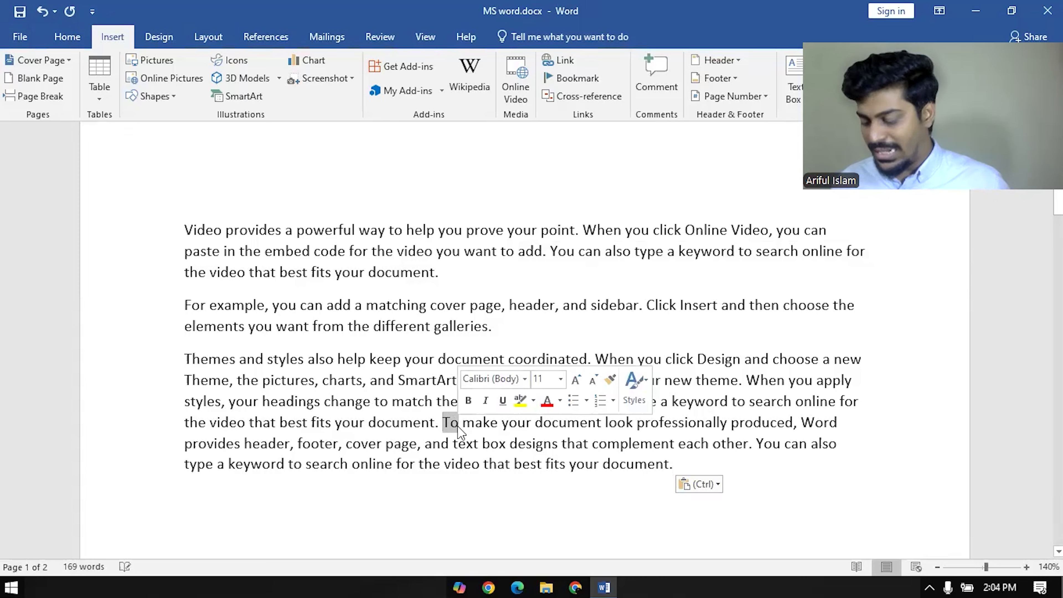
{"action": "key", "text": "Delete"}
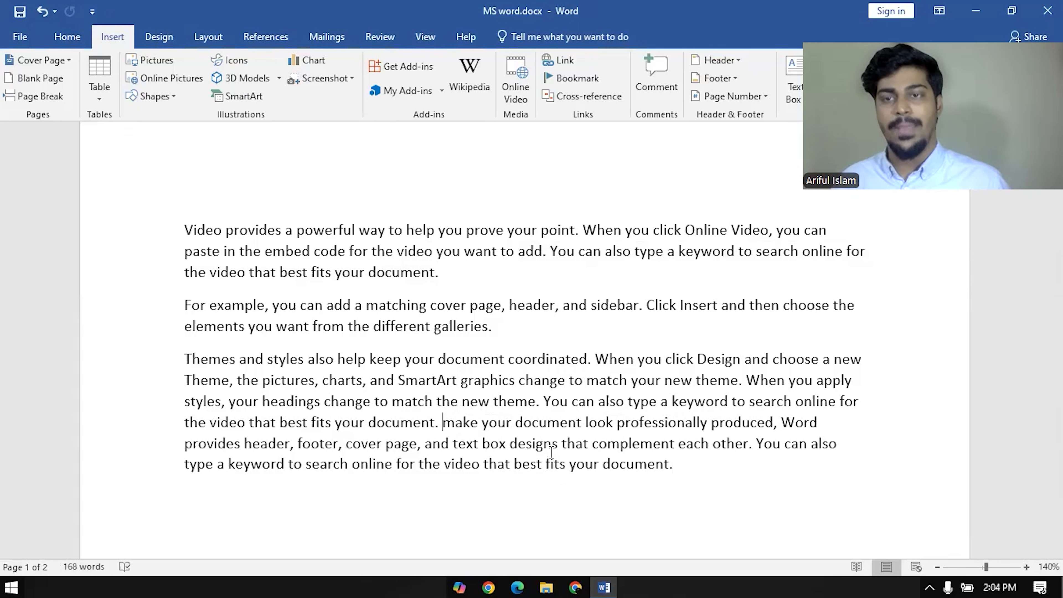
{"action": "left_click", "coordinate": [41, 12]}
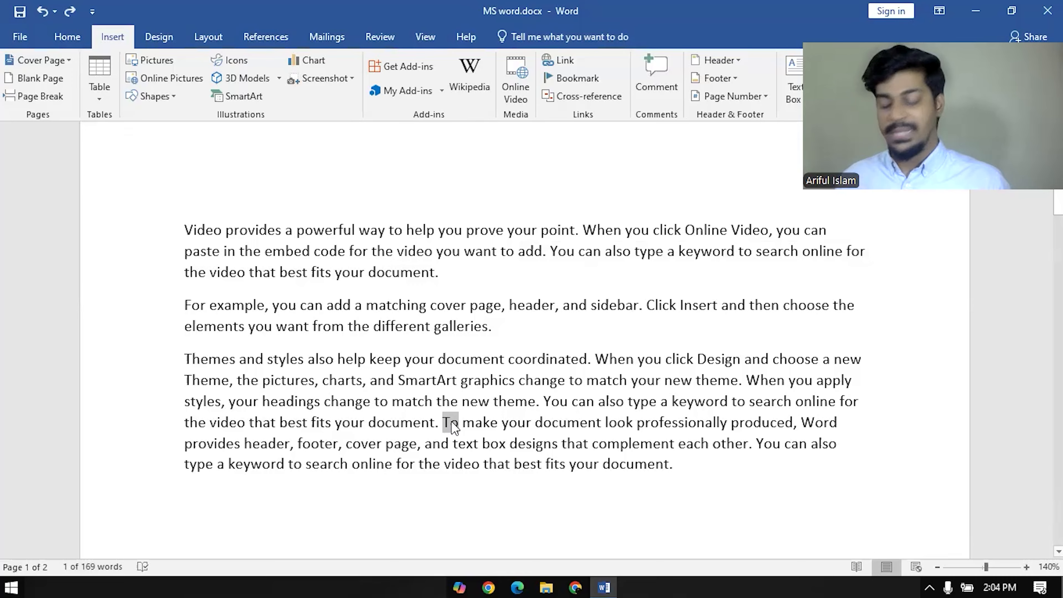
{"action": "key", "text": "Delete"}
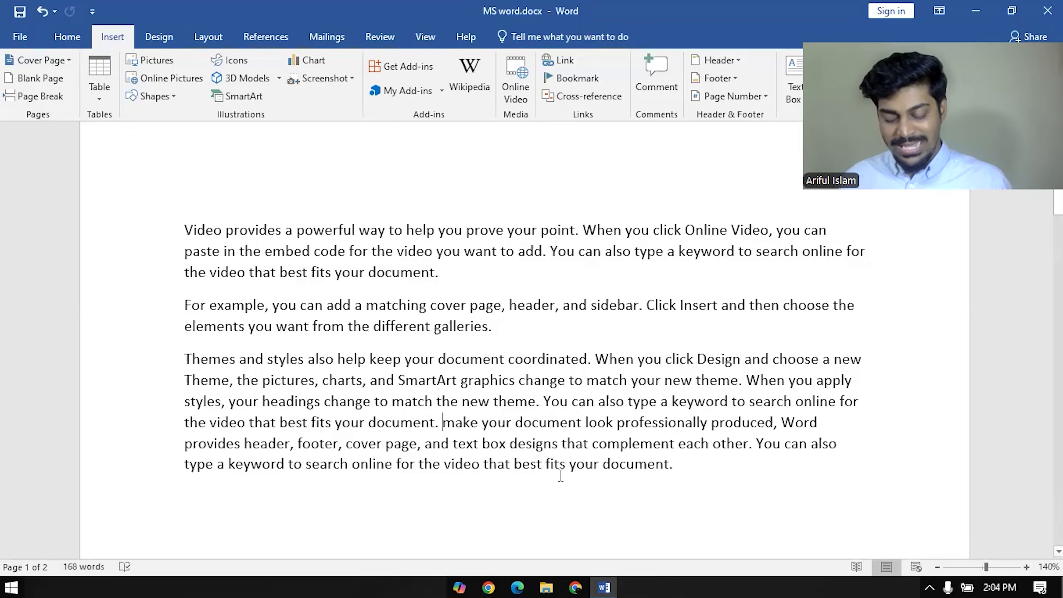
{"action": "key", "text": "ctrl+z"}
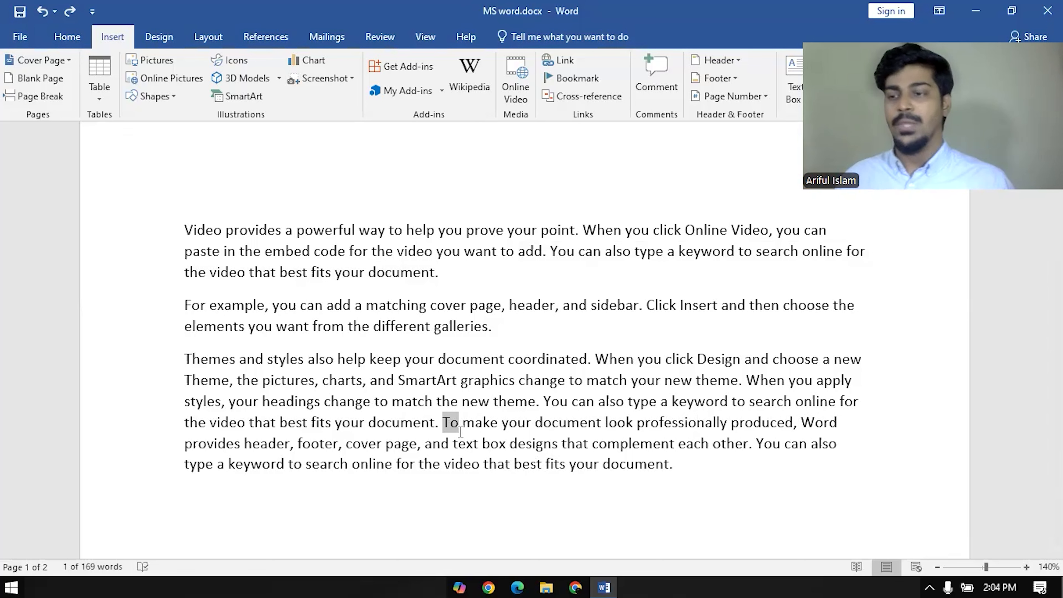
Step: Undo the paste of the moved sentences at the end of the third paragraph, and redo it
{"action": "key", "text": "ctrl+shift+End"}
{"action": "key", "text": "Delete"}
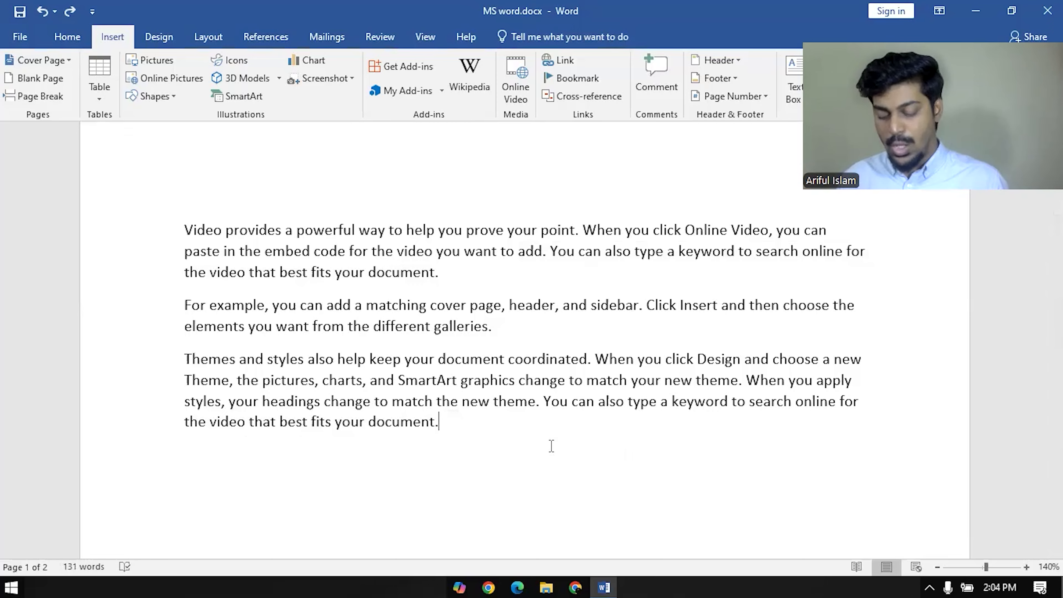
{"action": "key", "text": "ctrl+v"}
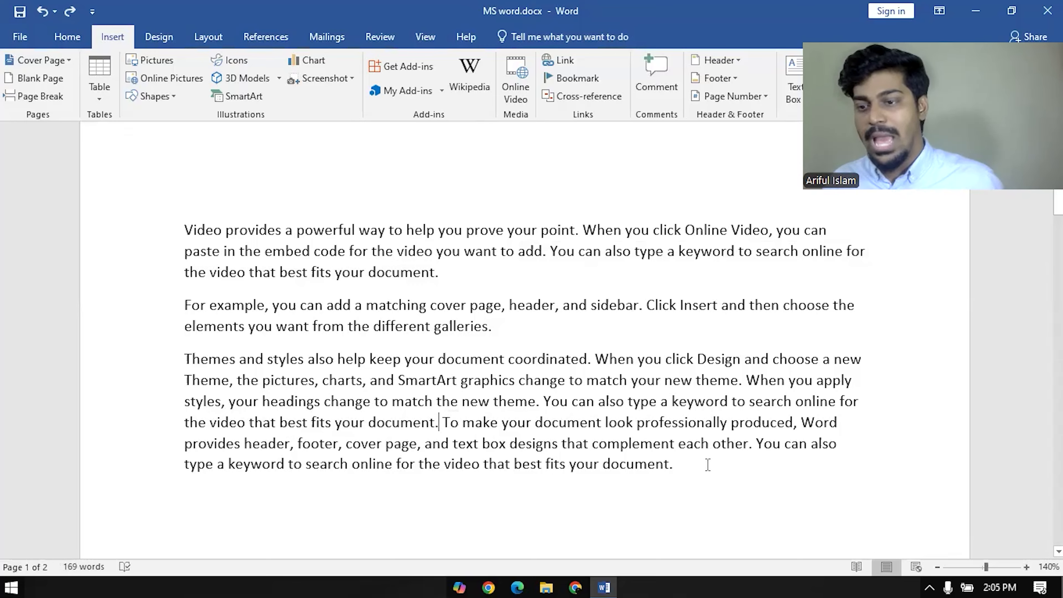
Step: Delete the word "To" before "make your document look professionally produced", undo the deletion, and redo it
{"action": "left_click_drag", "start_coordinate": [707, 464], "coordinate": [444, 422]}
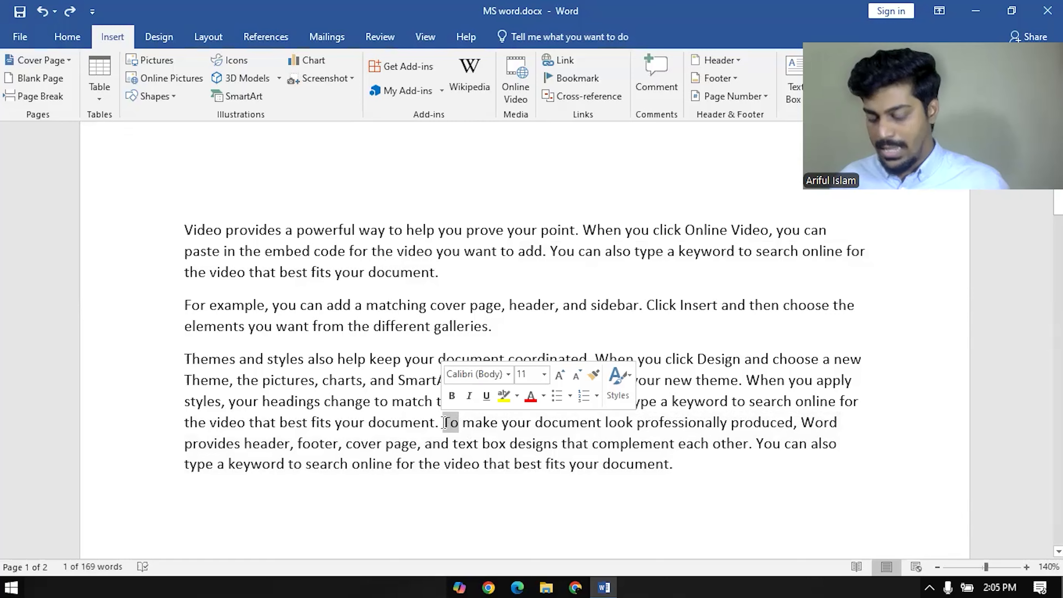
{"action": "key", "text": "Delete"}
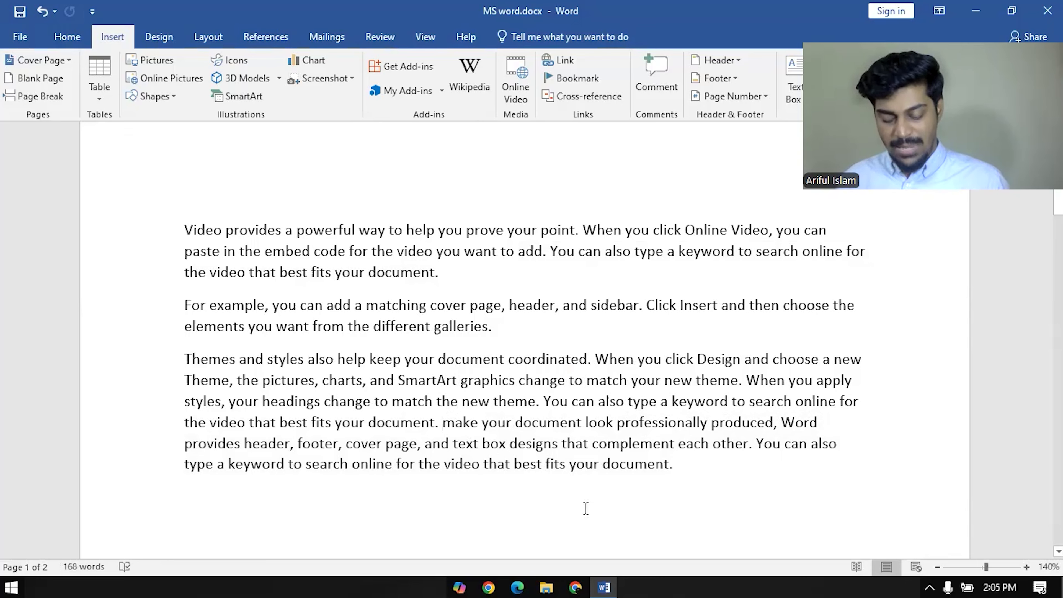
{"action": "key", "text": "ctrl+z"}
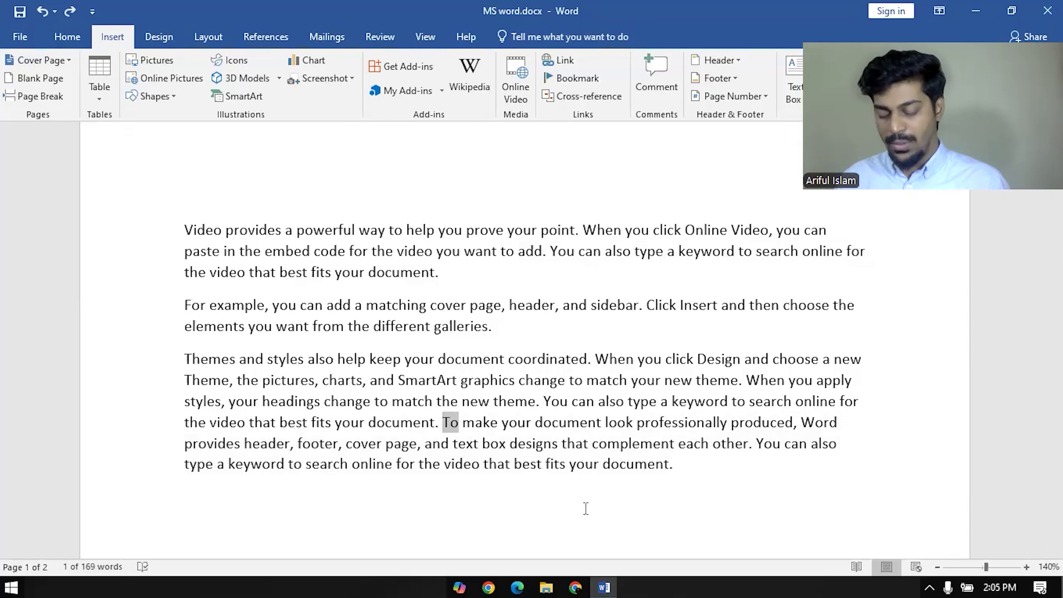
{"action": "key", "text": "Delete"}
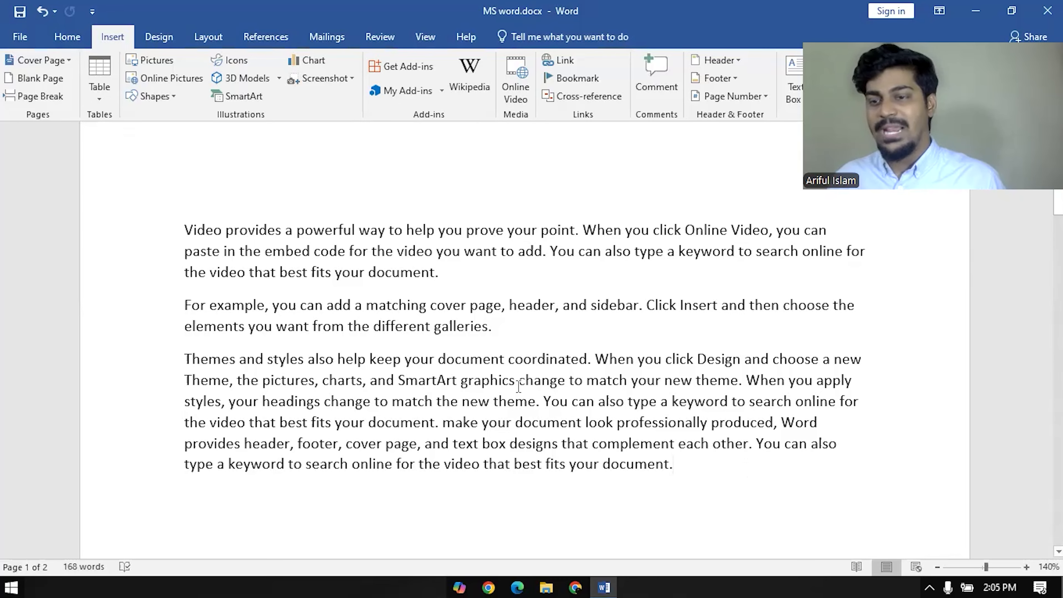
Step: Select the word "Online" in the first paragraph, find its occurrences throughout the document, and close the search results
{"action": "key", "text": "ctrl+a"}
{"action": "left_click", "coordinate": [639, 290]}
{"action": "double_click", "coordinate": [706, 230]}
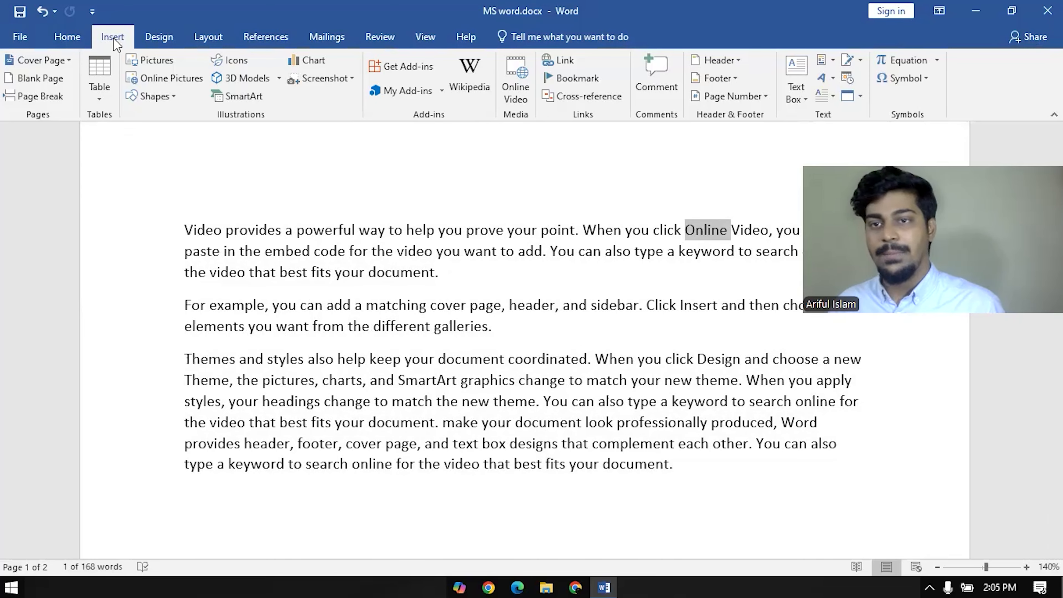
{"action": "left_click", "coordinate": [67, 36]}
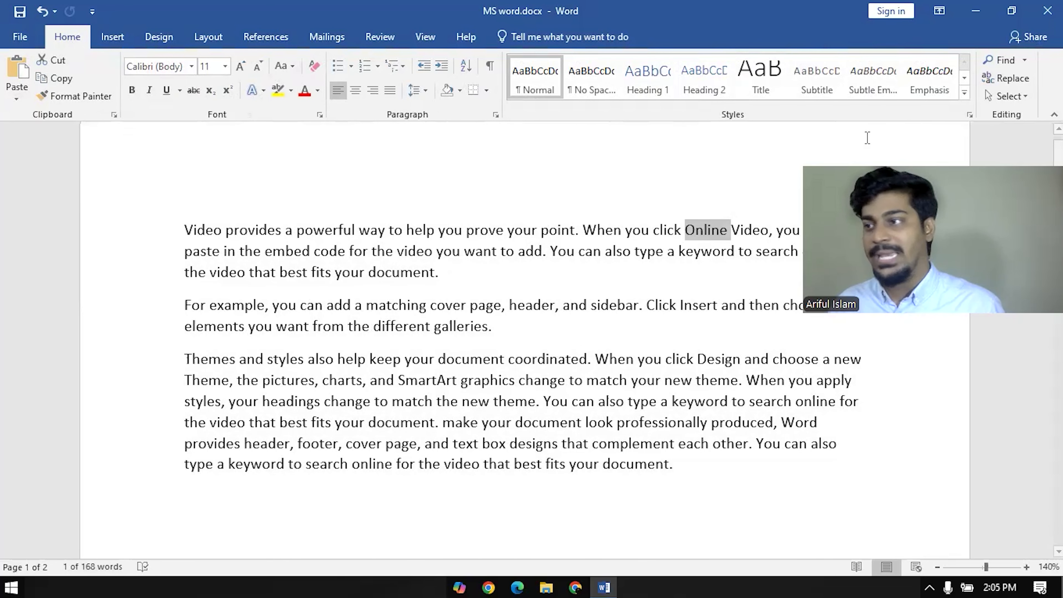
{"action": "left_click", "coordinate": [1002, 62]}
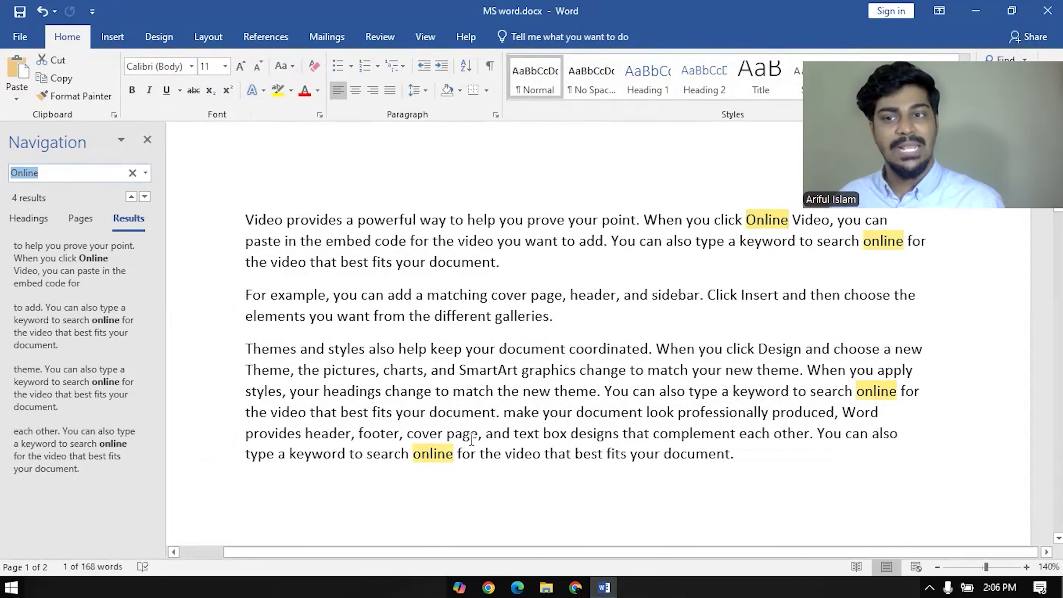
{"action": "left_click", "coordinate": [147, 140]}
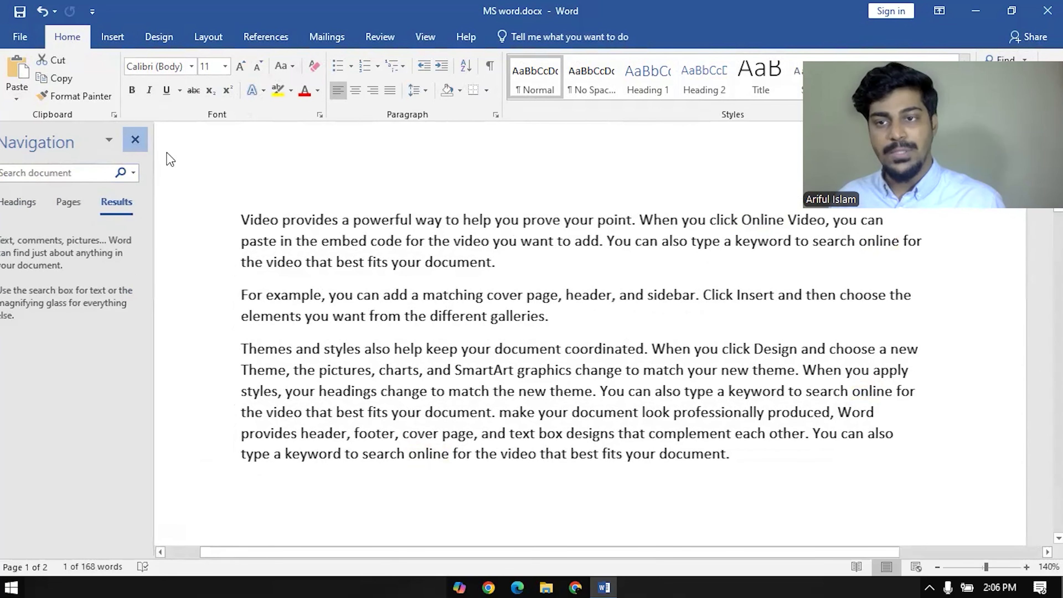
Step: Repeat the document search for the first paragraph's word "Online", and close the results again
{"action": "double_click", "coordinate": [706, 220]}
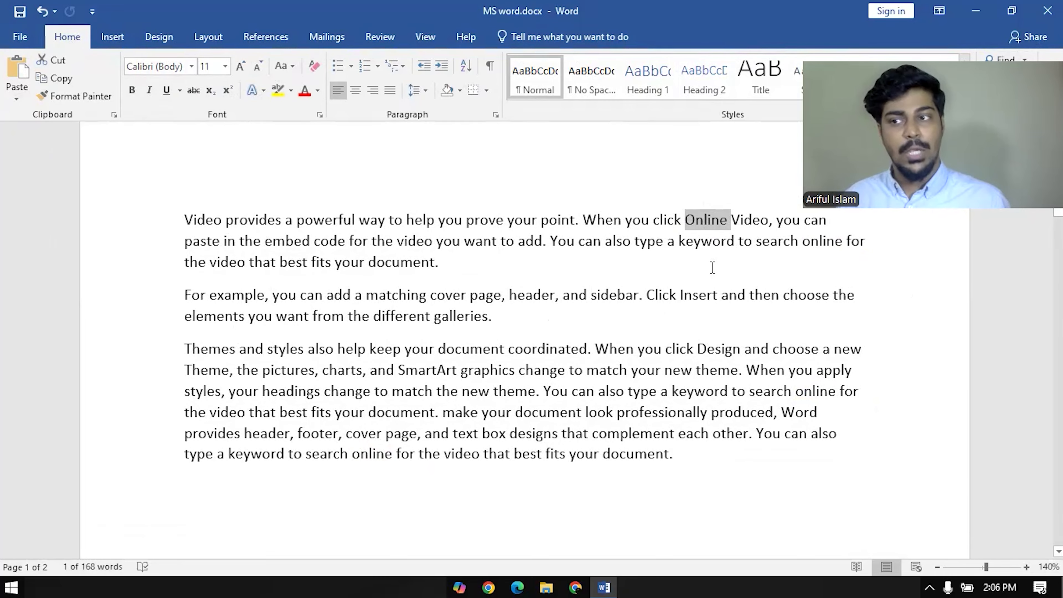
{"action": "key", "text": "ctrl+f"}
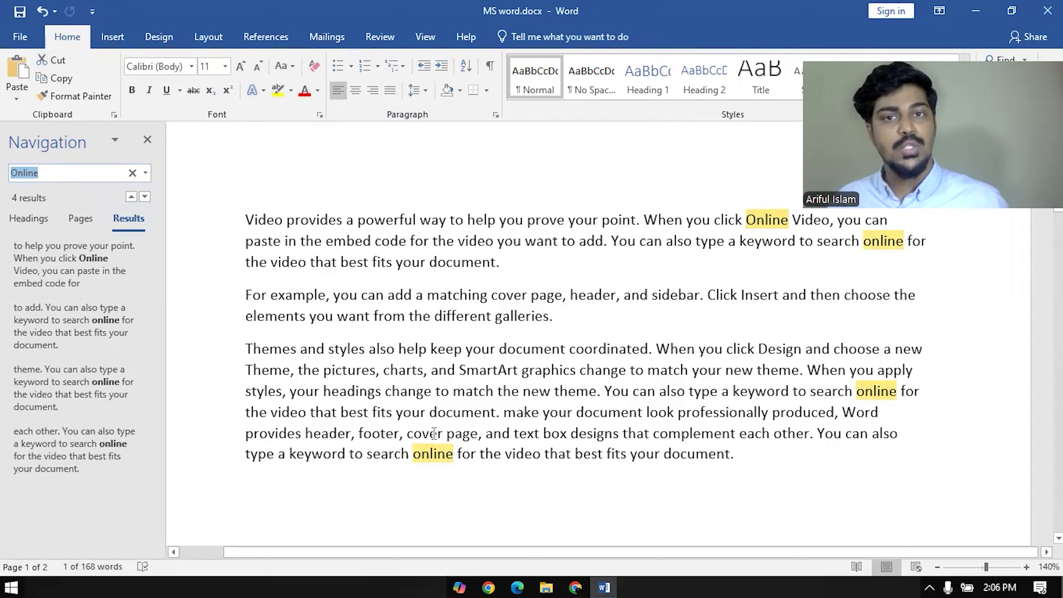
{"action": "left_click", "coordinate": [690, 356]}
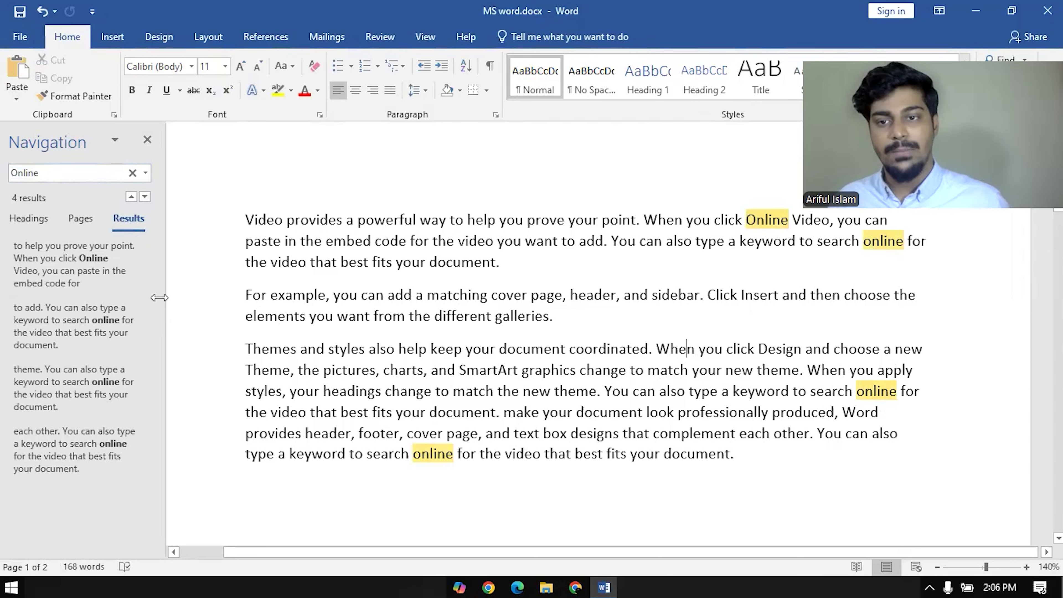
{"action": "left_click", "coordinate": [147, 139]}
Step: Select "Online" in the first paragraph and set up a find and replace of "Online" with "Off-line"
{"action": "double_click", "coordinate": [706, 209]}
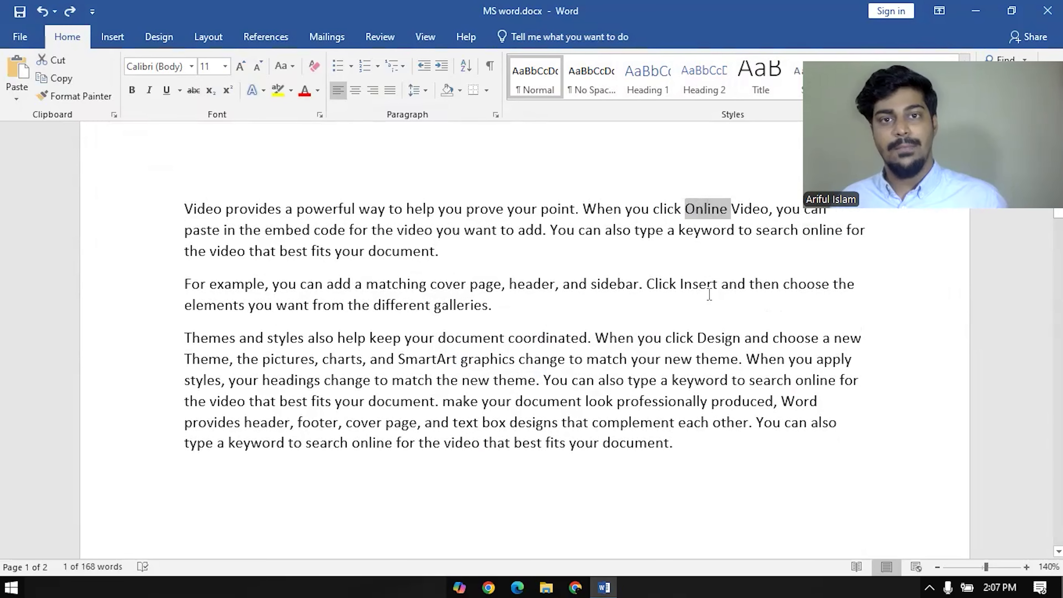
{"action": "key", "text": "ctrl+h"}
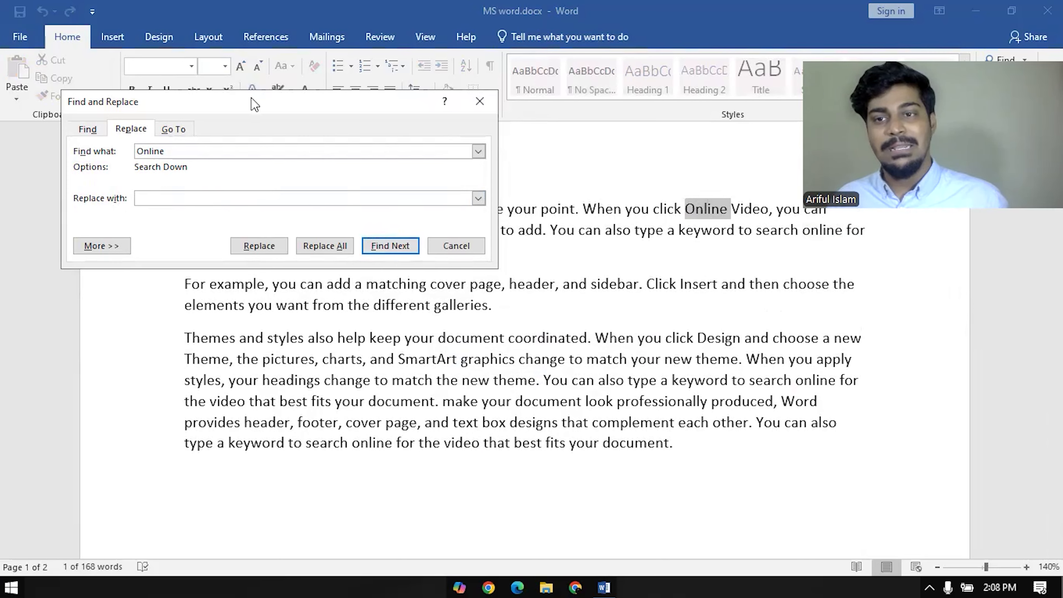
{"action": "left_click_drag", "start_coordinate": [251, 98], "coordinate": [263, 123]}
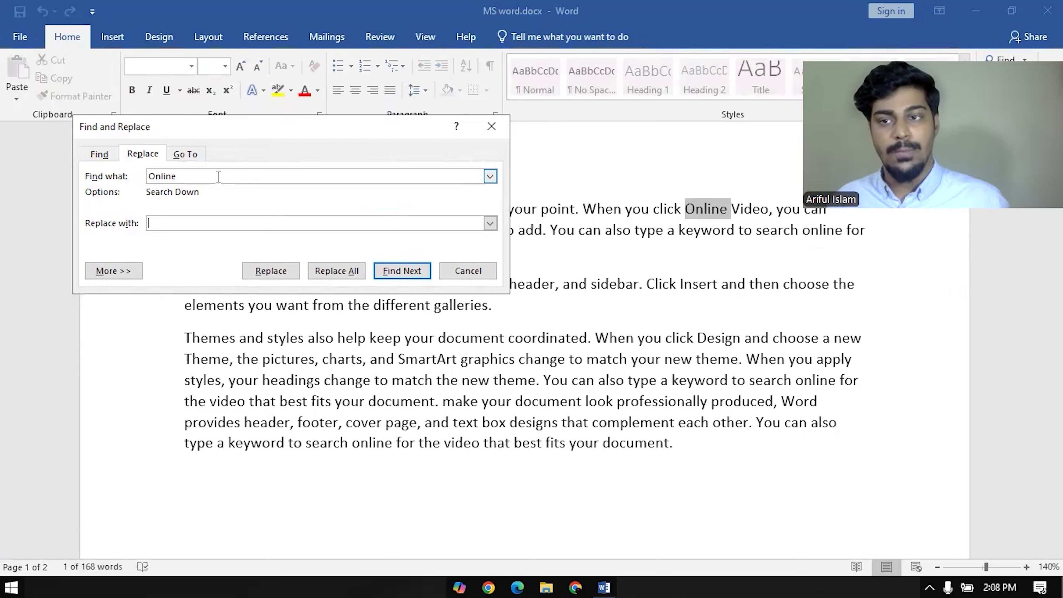
{"action": "left_click_drag", "start_coordinate": [181, 175], "coordinate": [144, 178]}
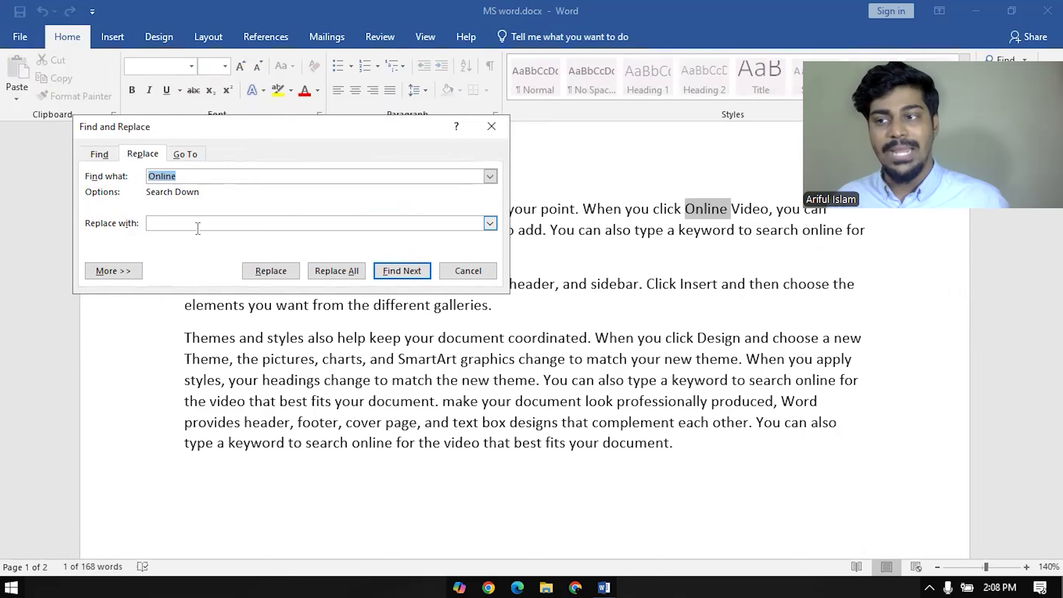
{"action": "left_click", "coordinate": [180, 220]}
{"action": "type", "text": "Offi"}
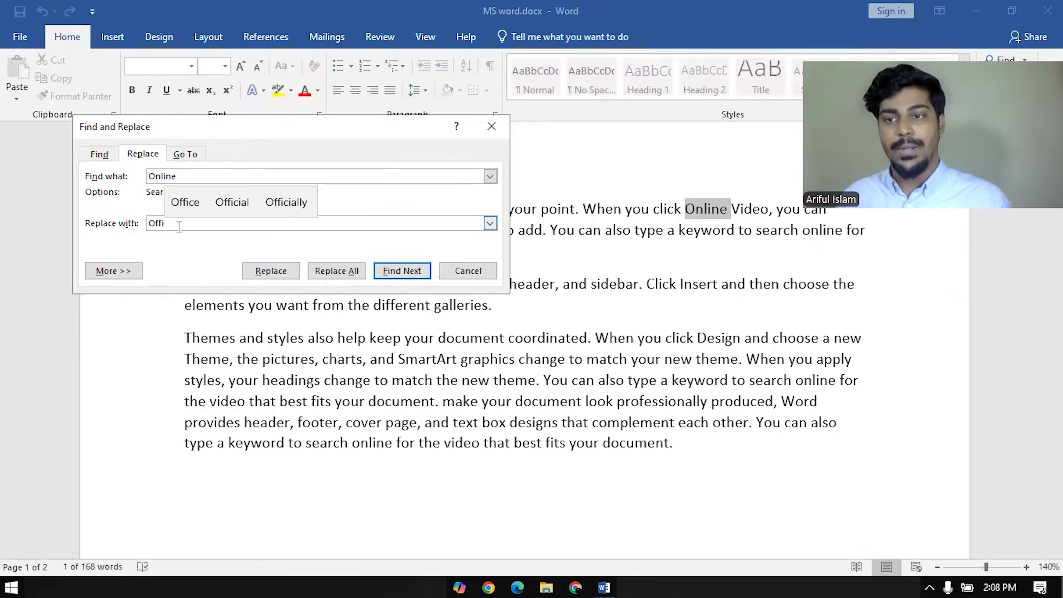
{"action": "key", "text": "BackSpace"}
{"action": "type", "text": "line"}
{"action": "left_click", "coordinate": [202, 202]}
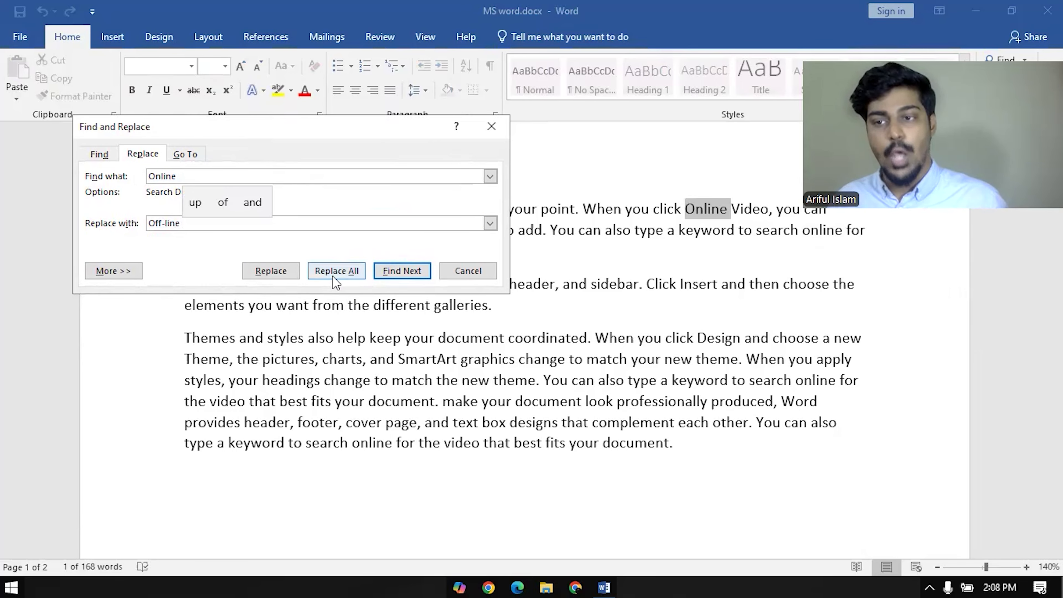
Step: Replace the second "online" in the first paragraph and the last one in the third paragraph, and continue searching from the document's beginning
{"action": "left_click", "coordinate": [277, 278]}
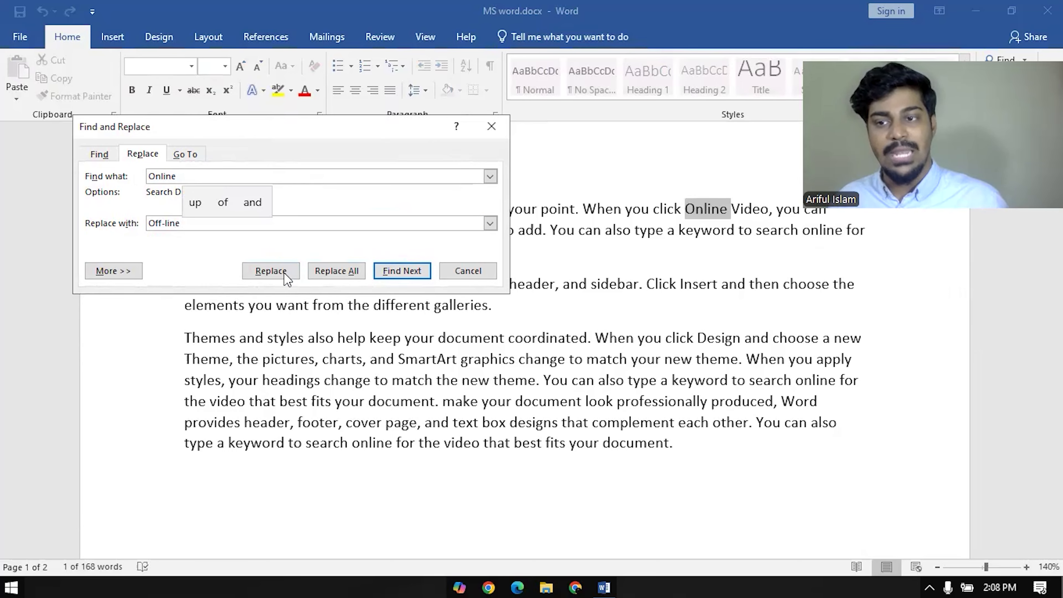
{"action": "left_click", "coordinate": [285, 277]}
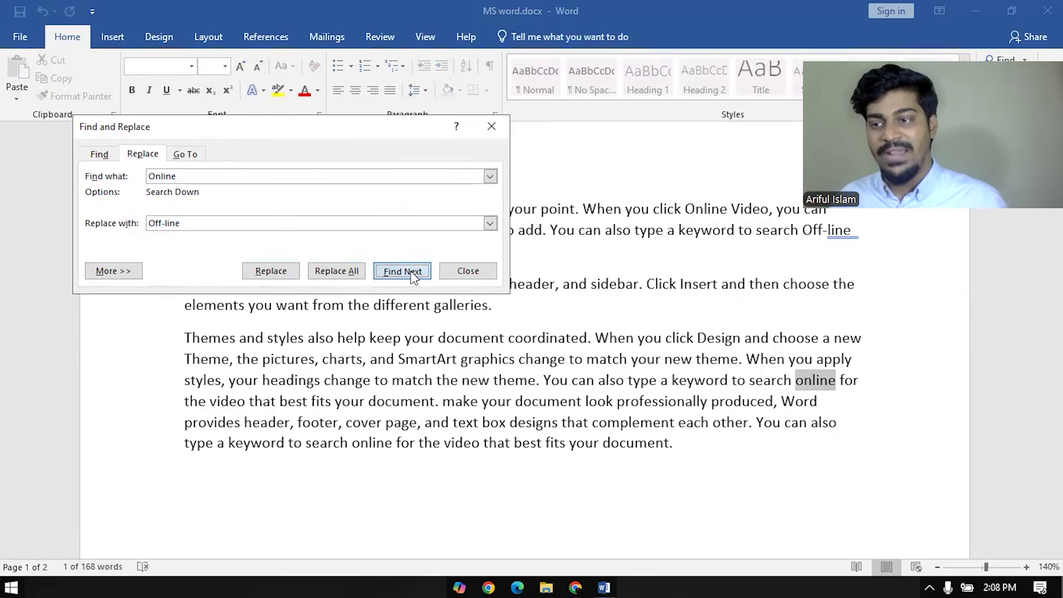
{"action": "left_click", "coordinate": [382, 273]}
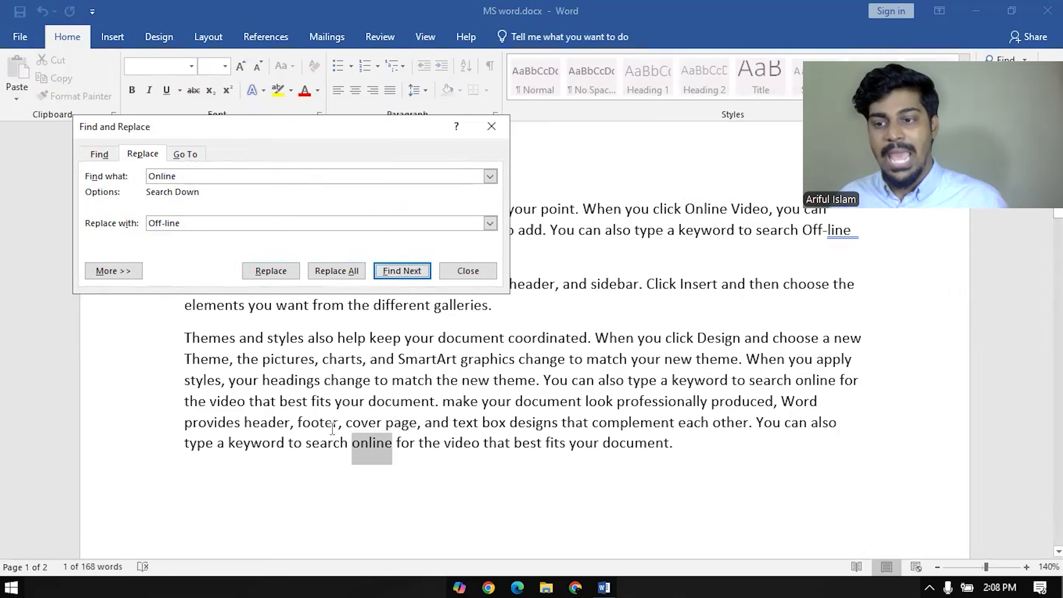
{"action": "left_click", "coordinate": [272, 270]}
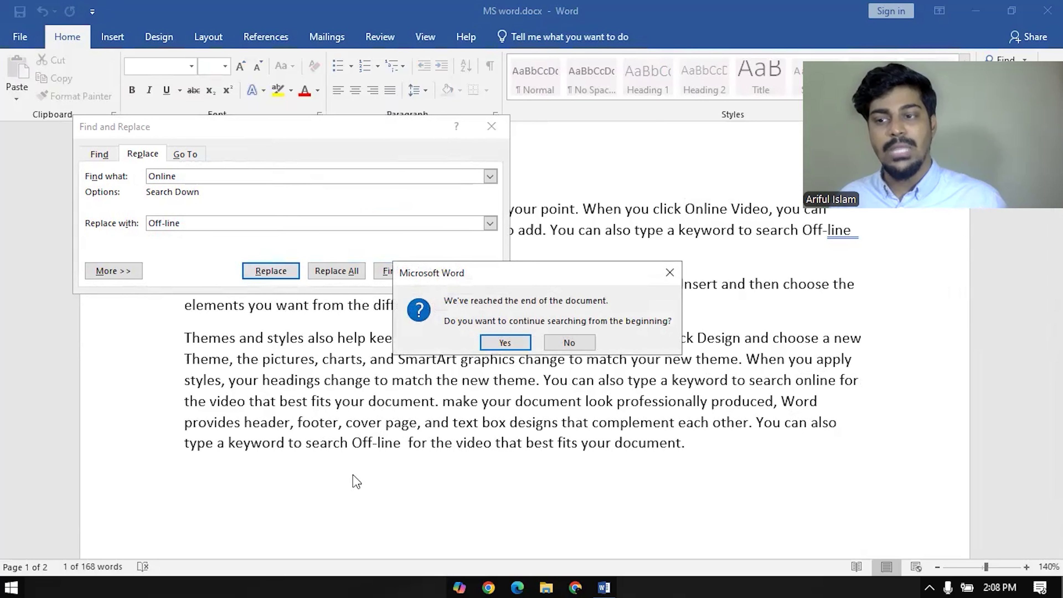
{"action": "left_click", "coordinate": [514, 346]}
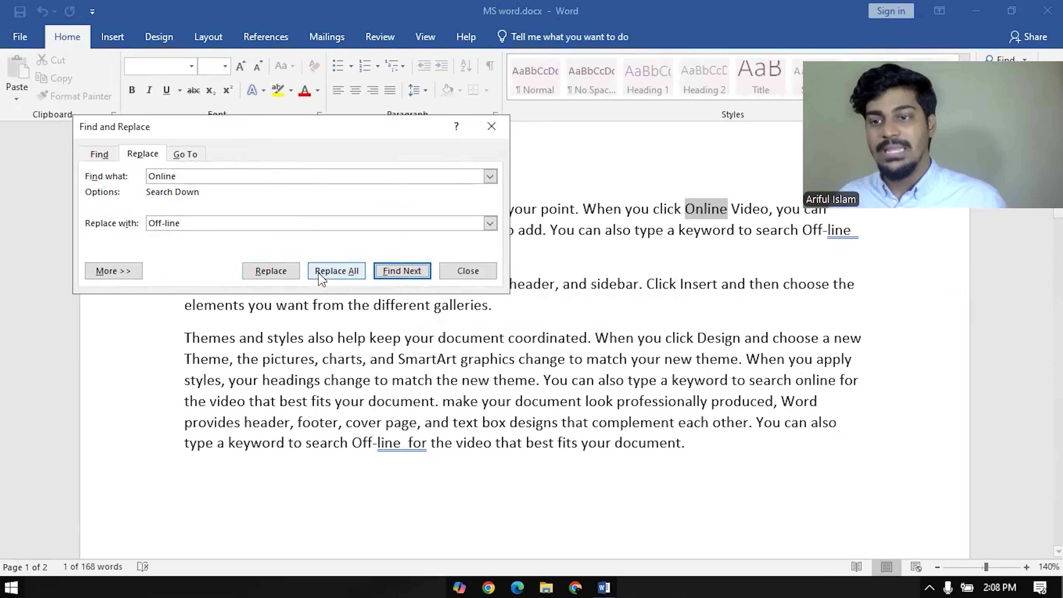
Step: Step through the remaining matches, skipping the one in the first paragraph, and replace the "online" in the third paragraph with "Off-line"
{"action": "left_click", "coordinate": [812, 379]}
{"action": "left_click", "coordinate": [725, 212]}
{"action": "left_click", "coordinate": [696, 206]}
{"action": "left_click", "coordinate": [825, 228]}
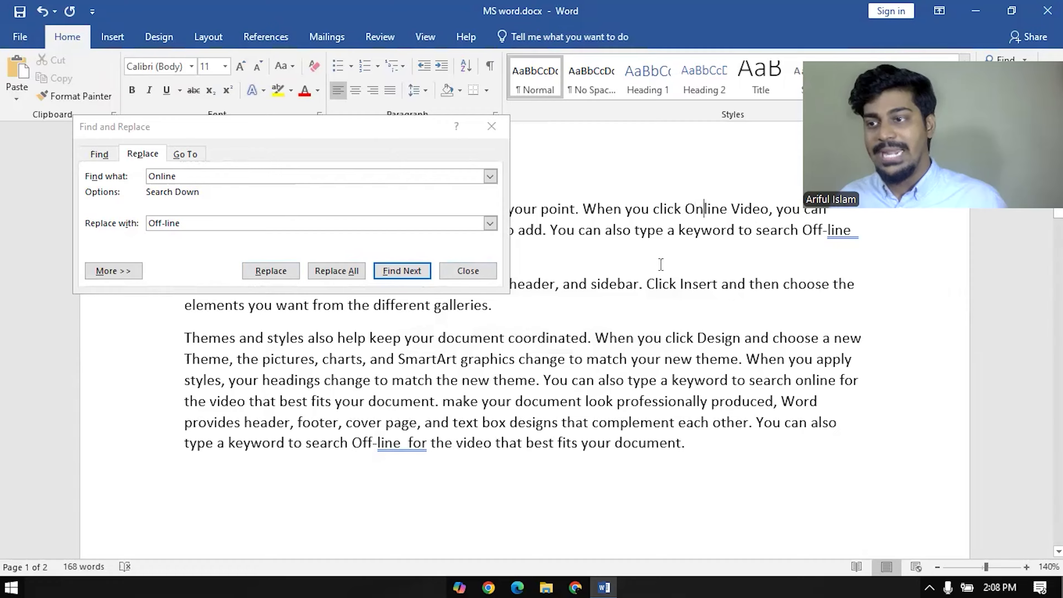
{"action": "left_click", "coordinate": [400, 272]}
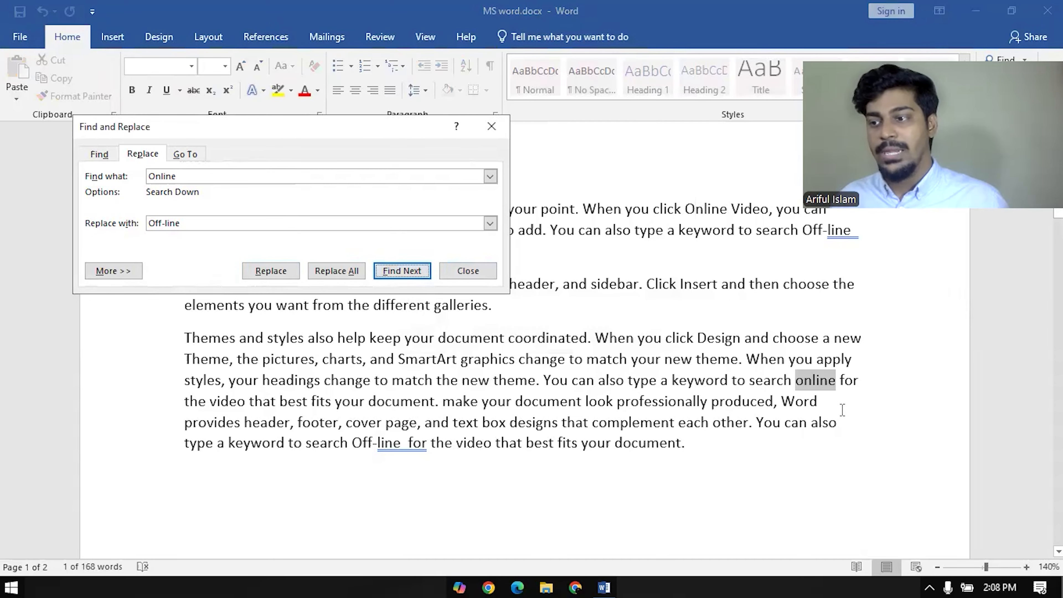
{"action": "left_click", "coordinate": [818, 383]}
{"action": "left_click", "coordinate": [402, 271]}
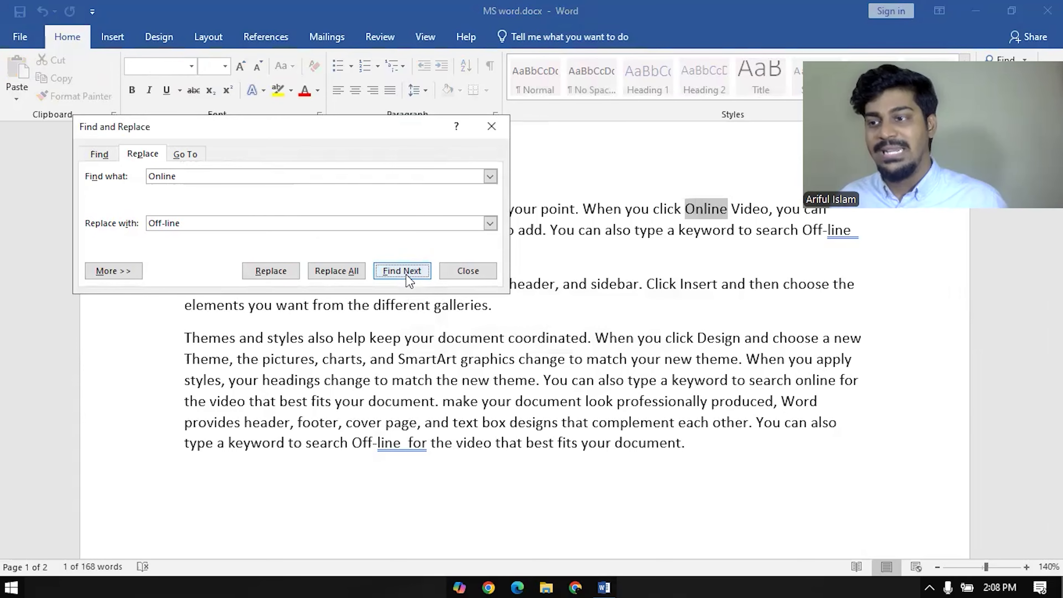
{"action": "left_click", "coordinate": [404, 272]}
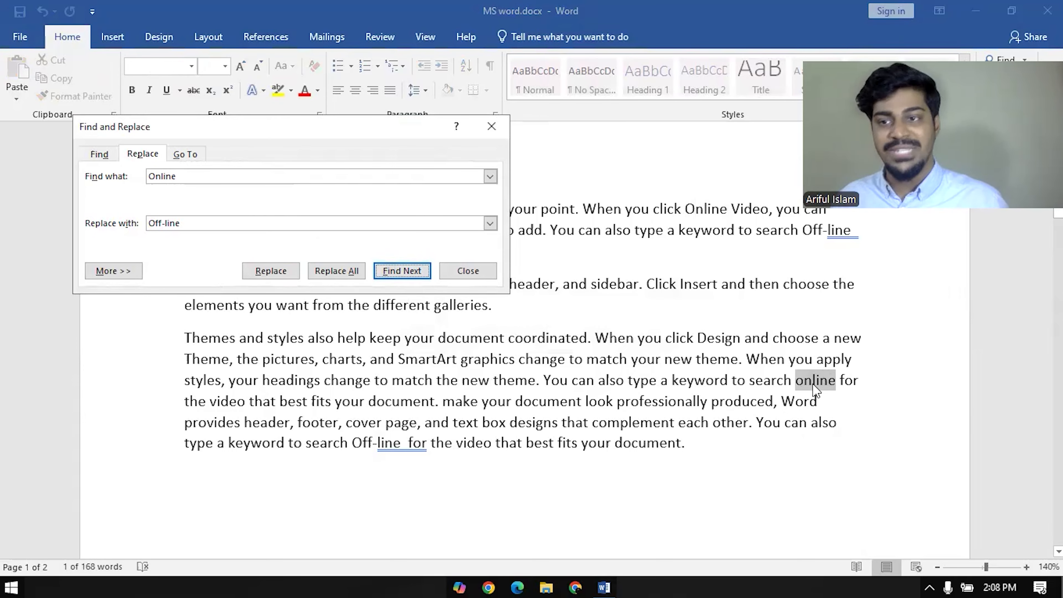
{"action": "left_click", "coordinate": [272, 270]}
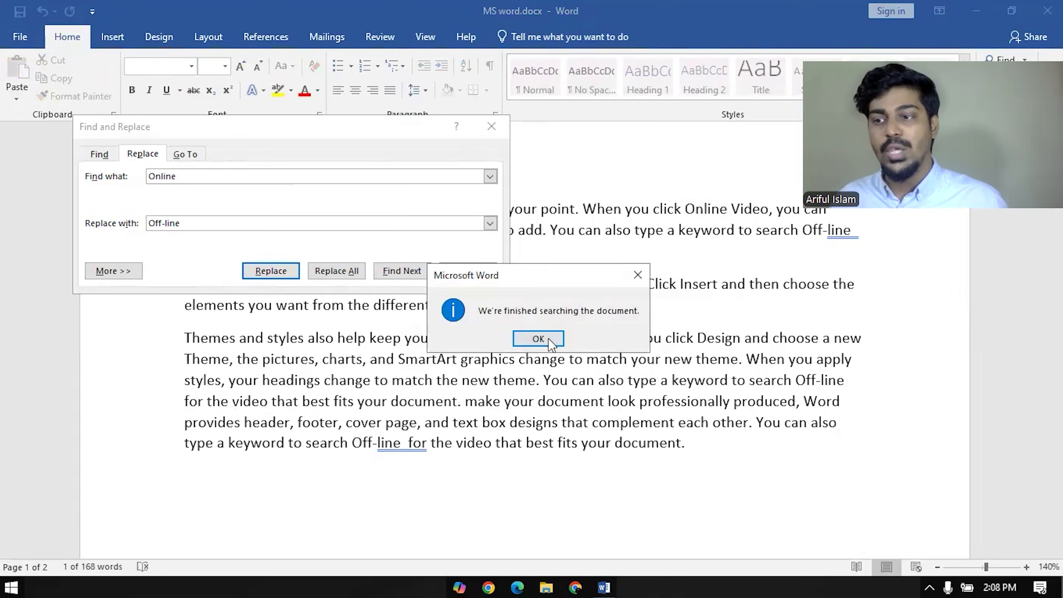
{"action": "left_click", "coordinate": [538, 339]}
Step: Replace all remaining occurrences of "Online" with "Off-line" at once, and close Find and Replace
{"action": "scroll", "coordinate": [643, 456], "scroll_direction": "up", "scroll_amount": 4}
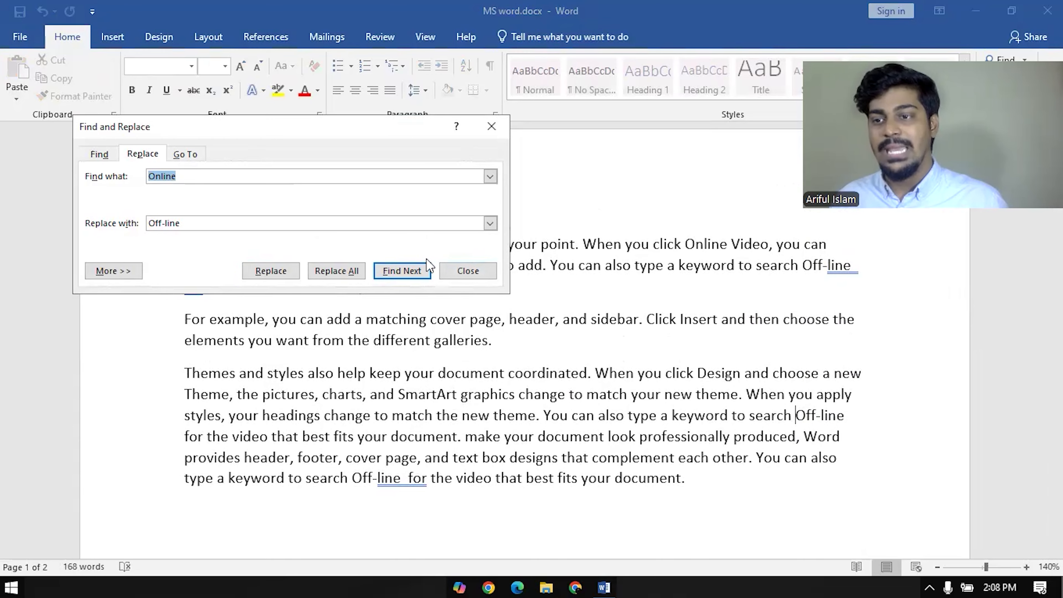
{"action": "left_click", "coordinate": [341, 274]}
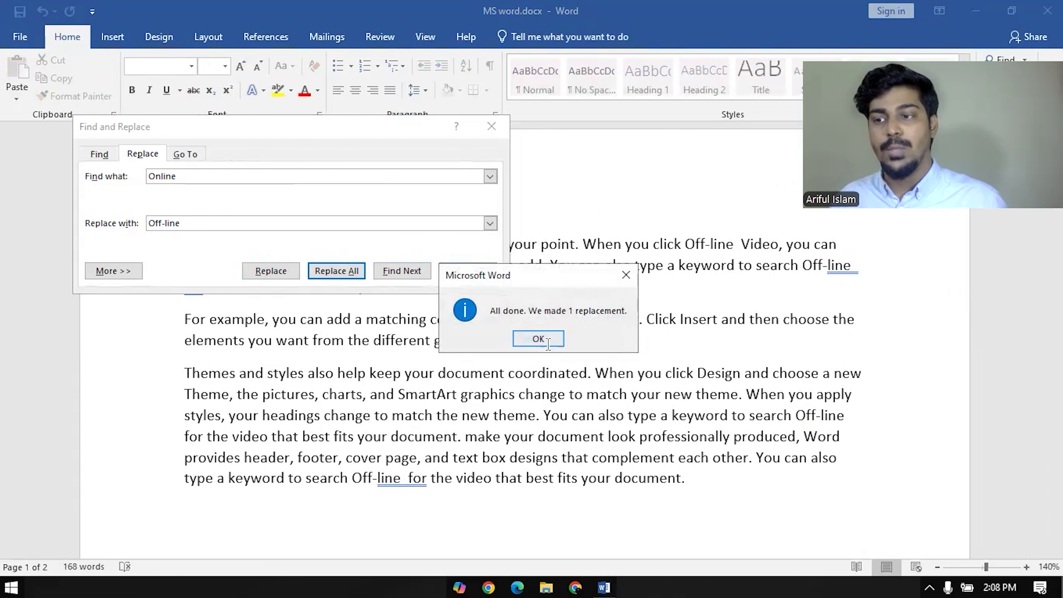
{"action": "left_click", "coordinate": [538, 338]}
{"action": "scroll", "coordinate": [701, 298], "scroll_direction": "down", "scroll_amount": 5}
{"action": "scroll", "coordinate": [684, 369], "scroll_direction": "up", "scroll_amount": 5}
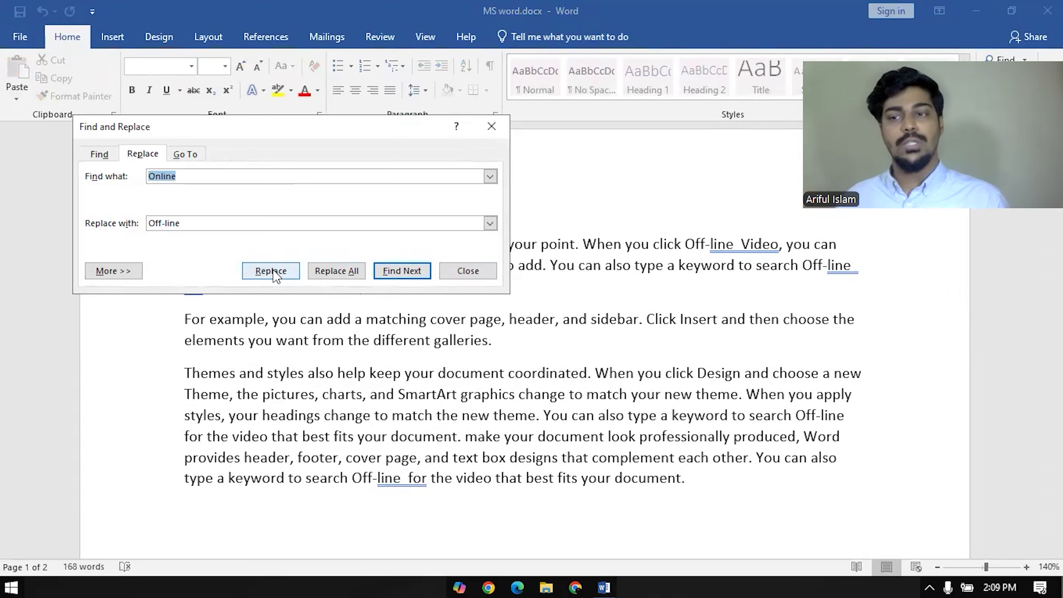
{"action": "left_click", "coordinate": [460, 270]}
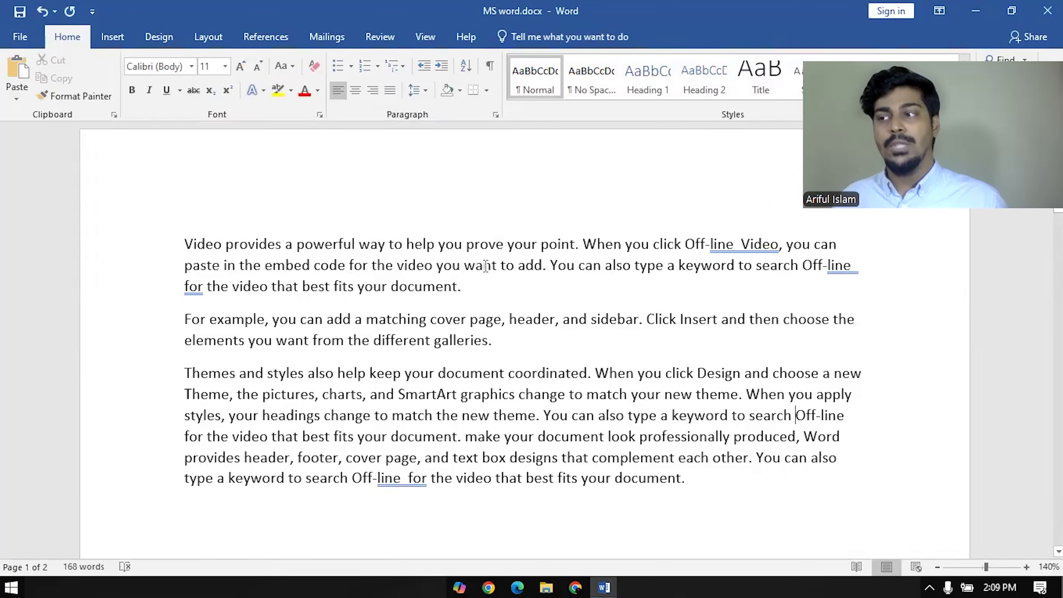